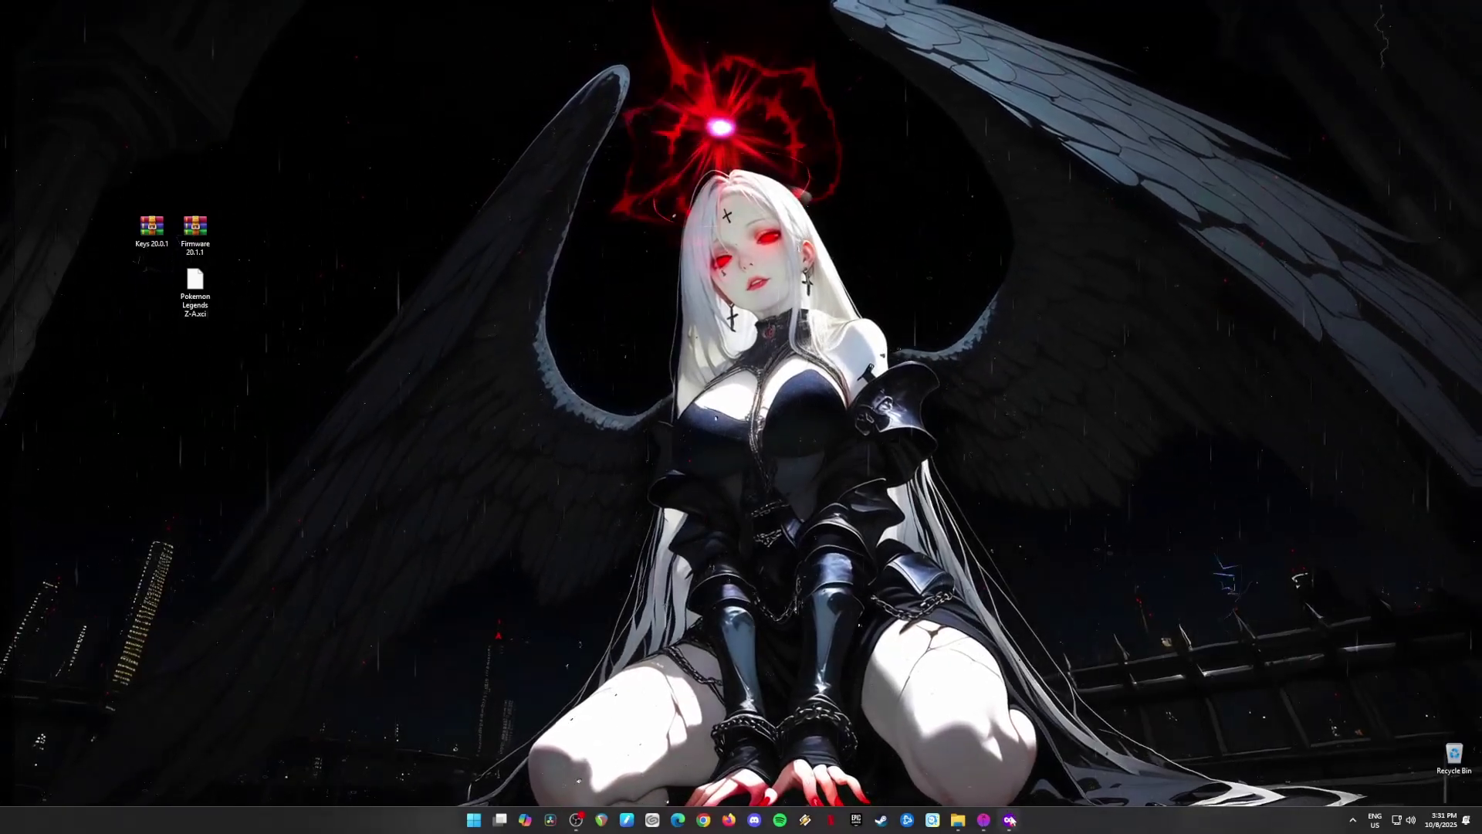
Search the GAME store website for "pokemon legends z-a" and open the Nintendo Switch game's product page
click(1010, 821)
click(689, 72)
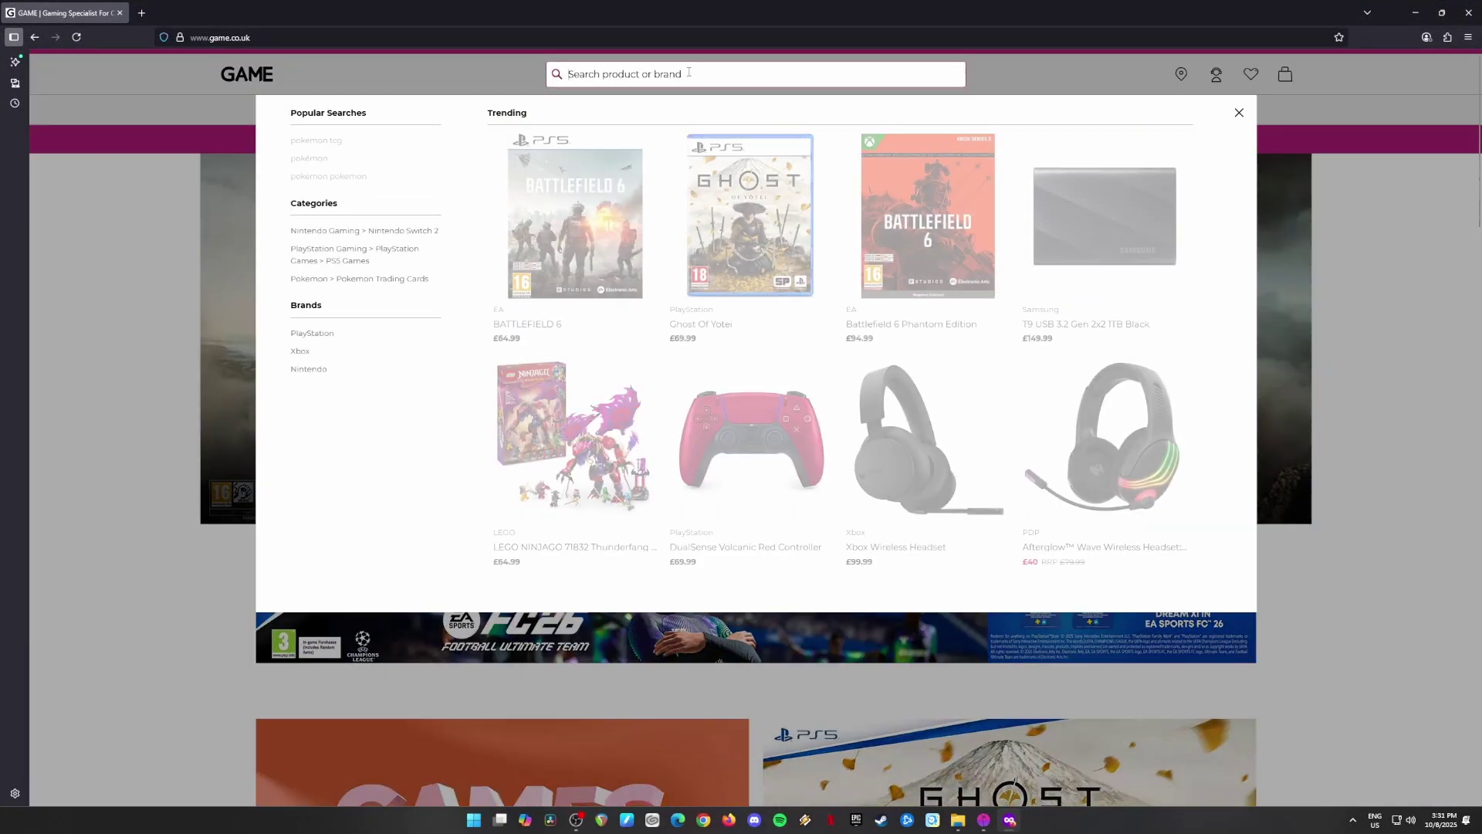
text(pokemon le)
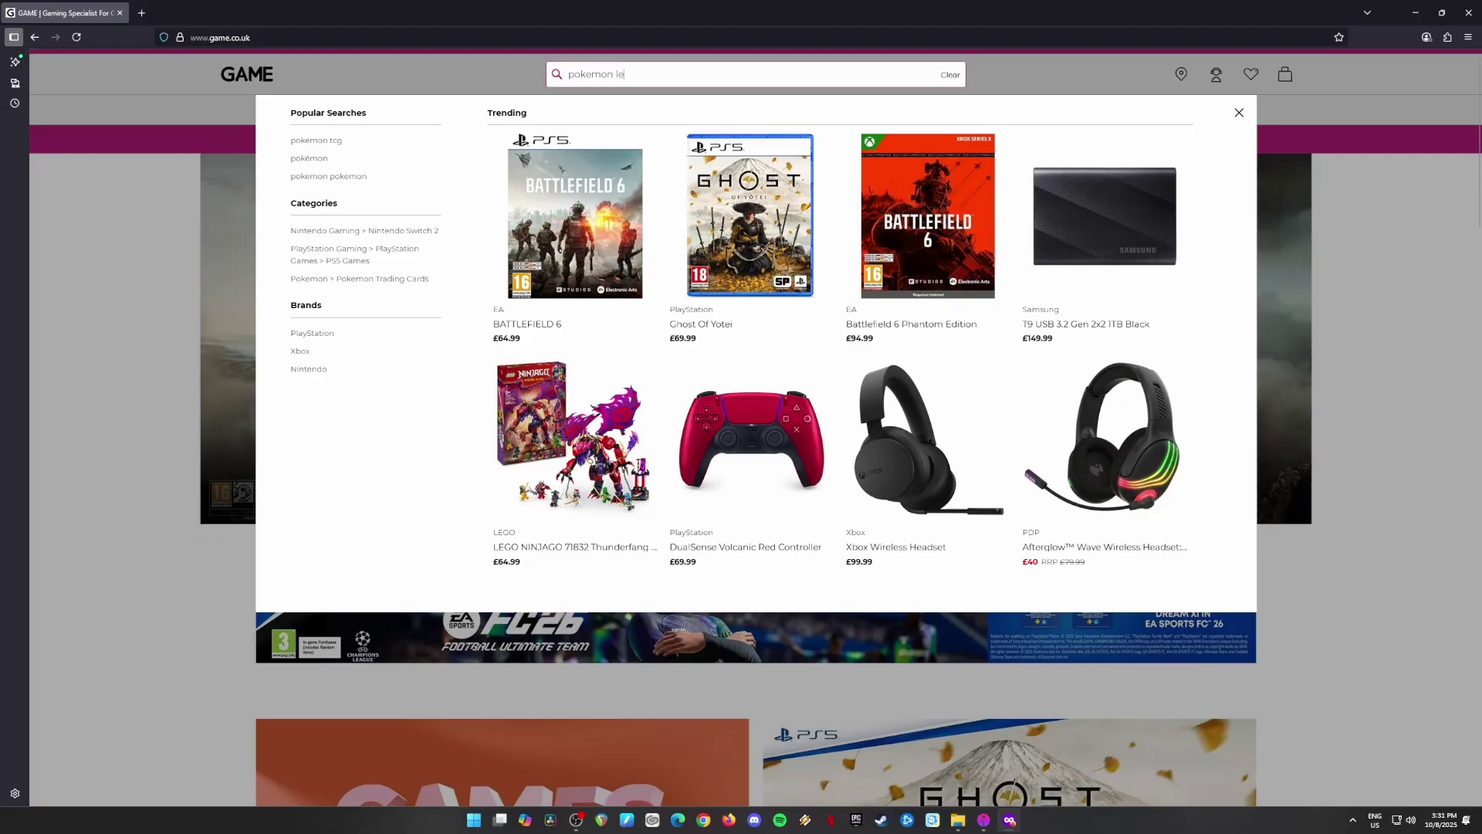
text(gends z-a)
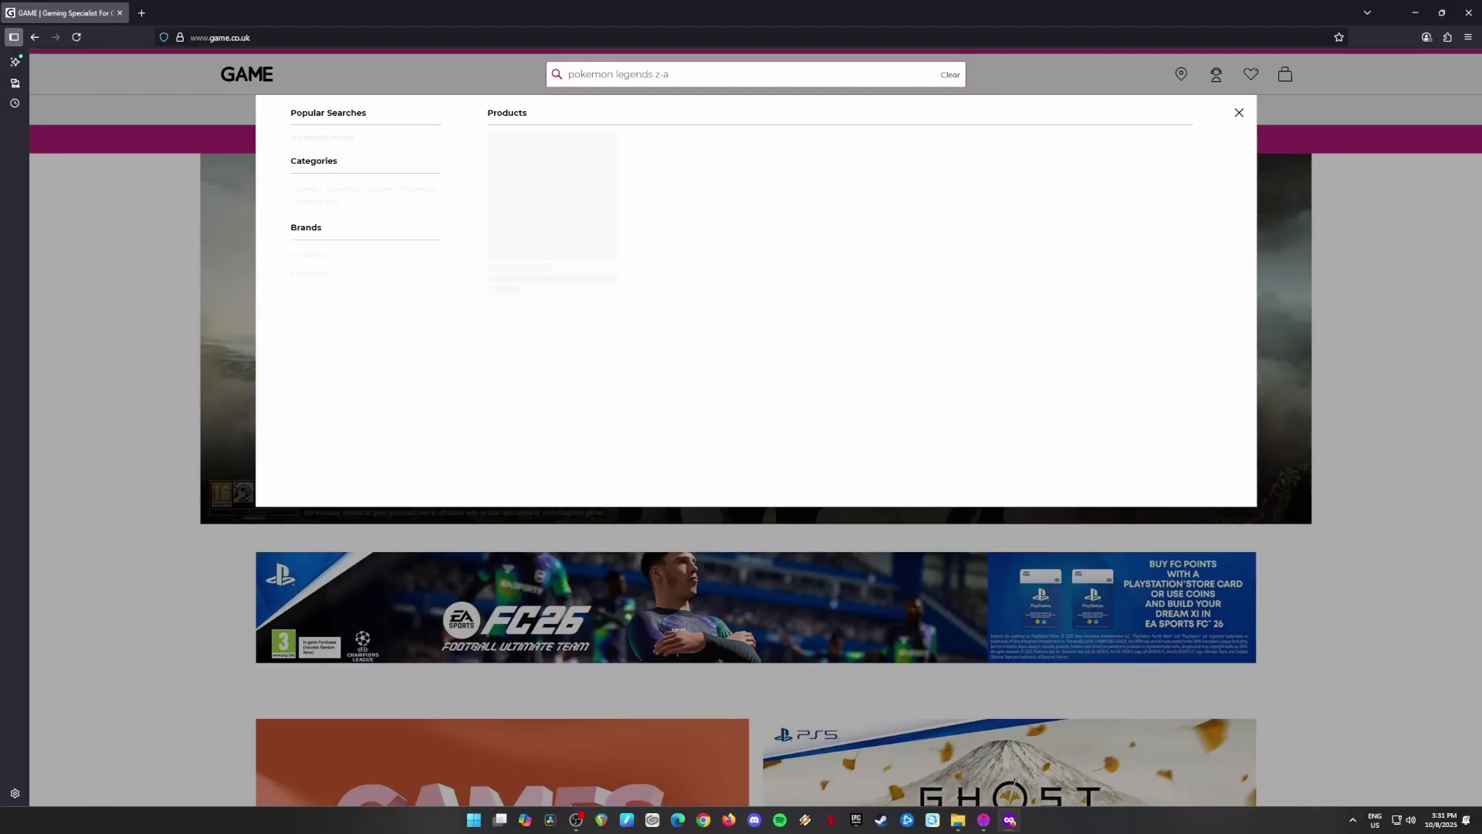
key(Return)
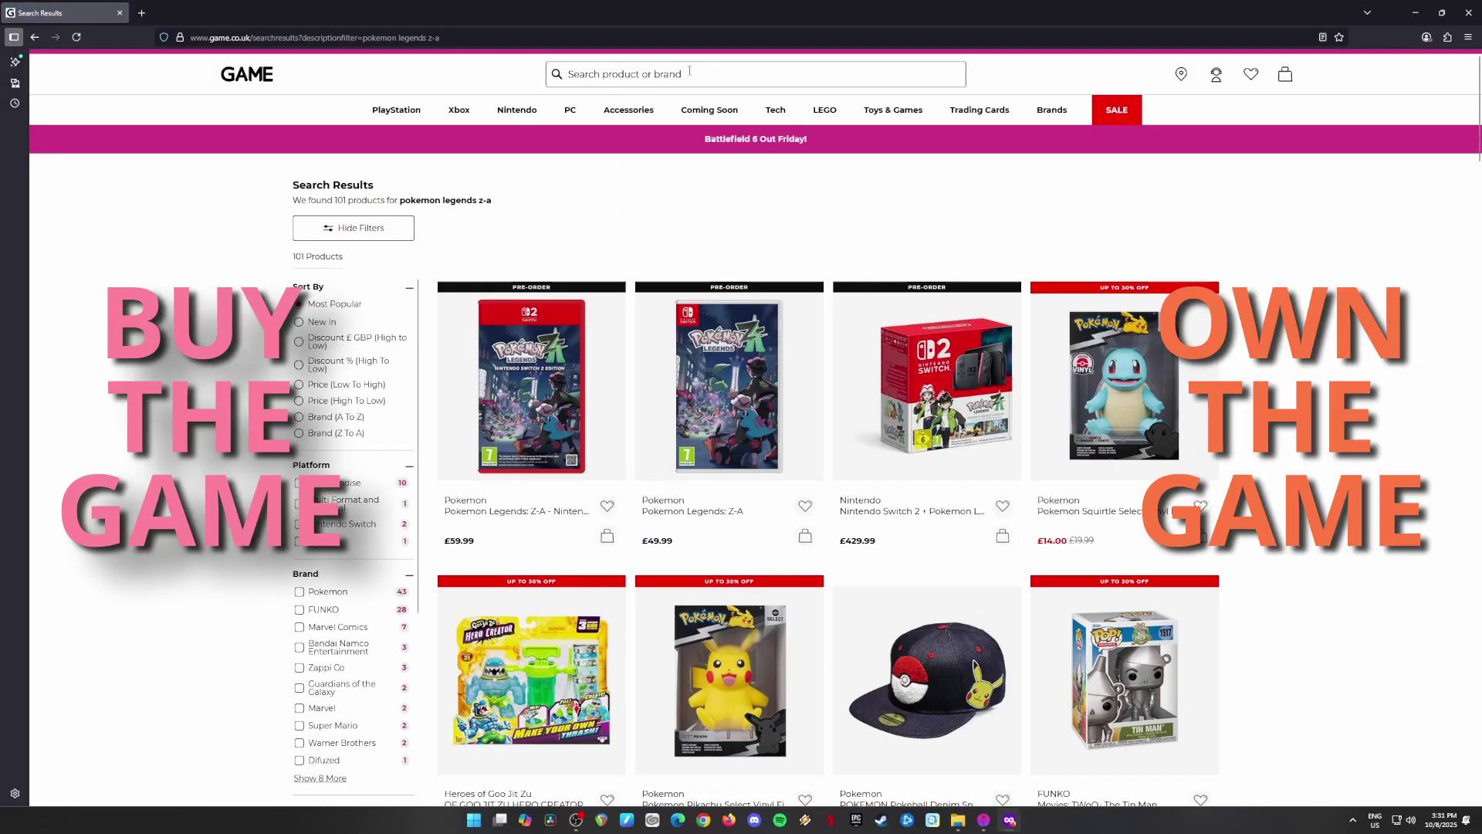
scroll(695, 139, down, 1)
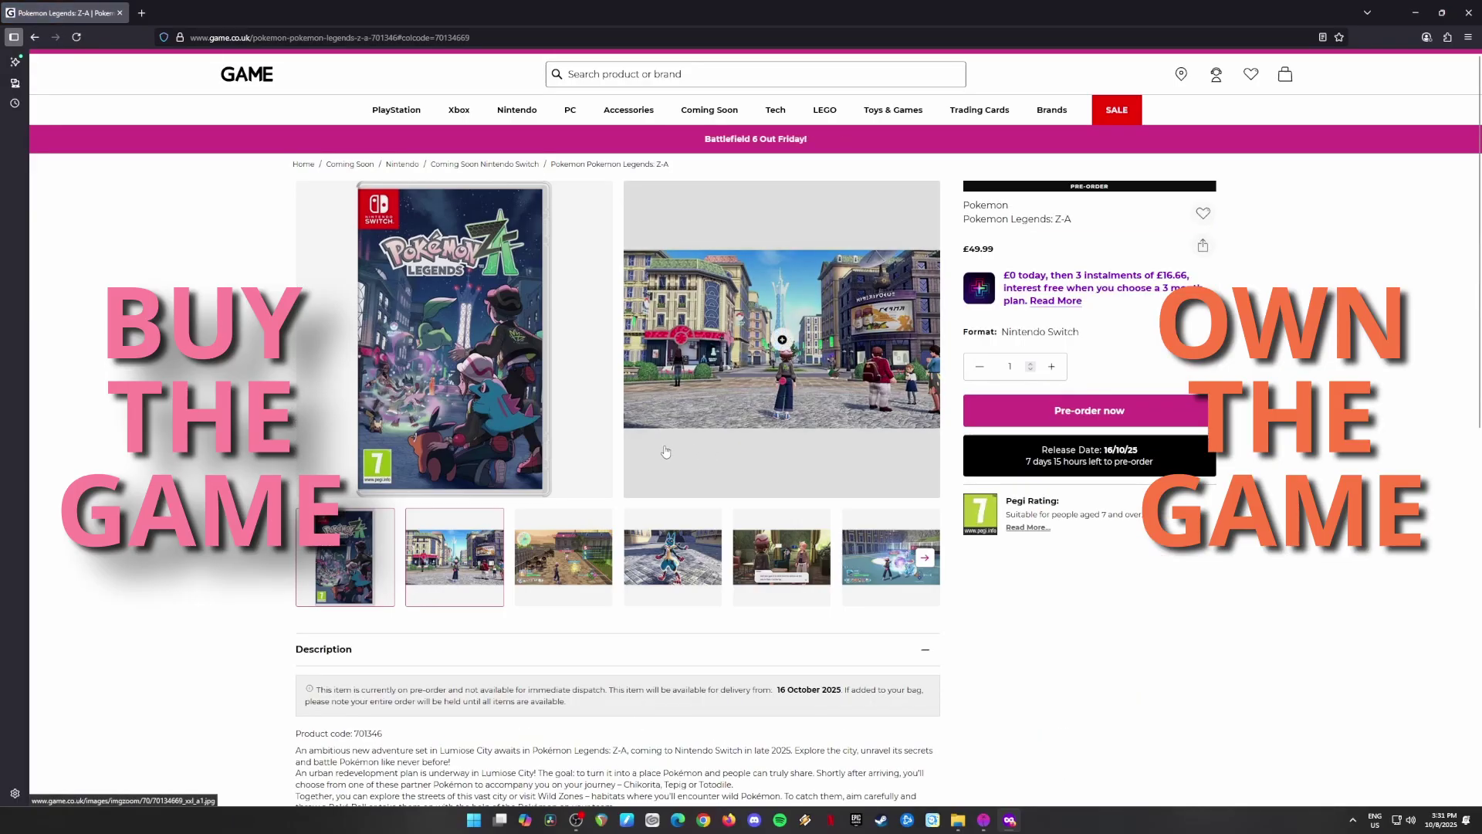
Browse the gallery images on the Pokemon Legends: Z-A product page
click(556, 566)
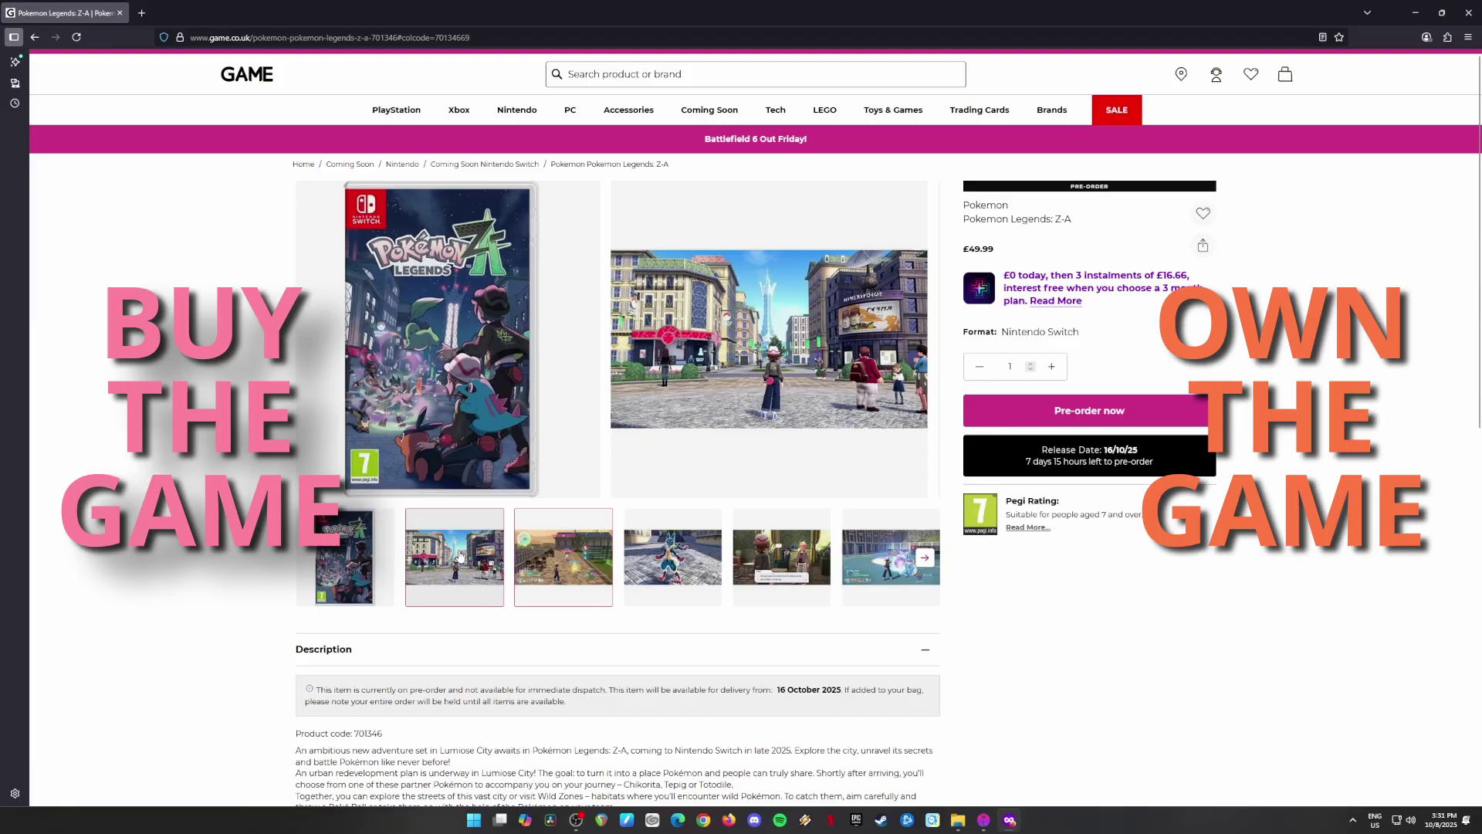
click(656, 579)
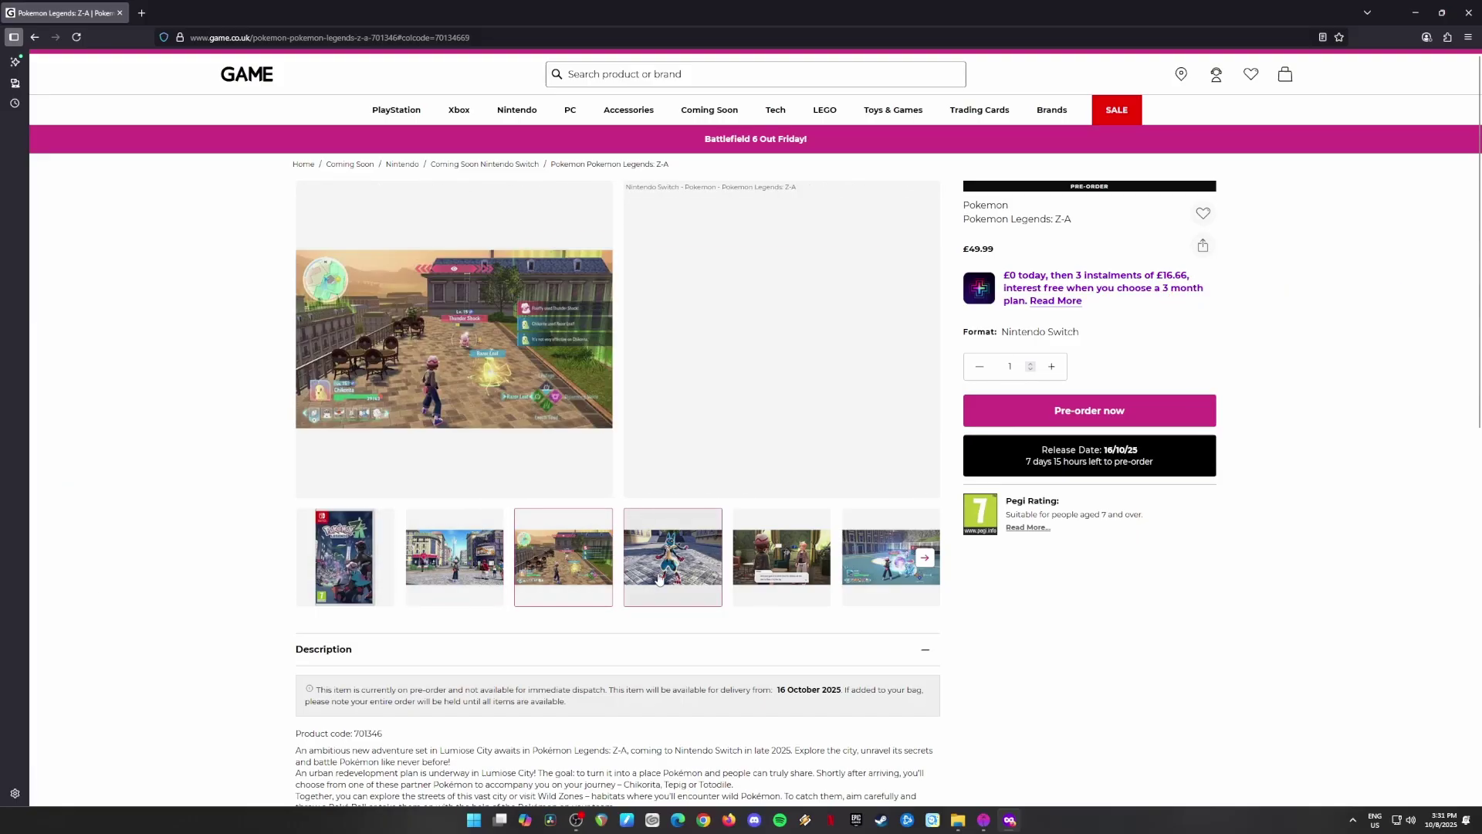
click(658, 579)
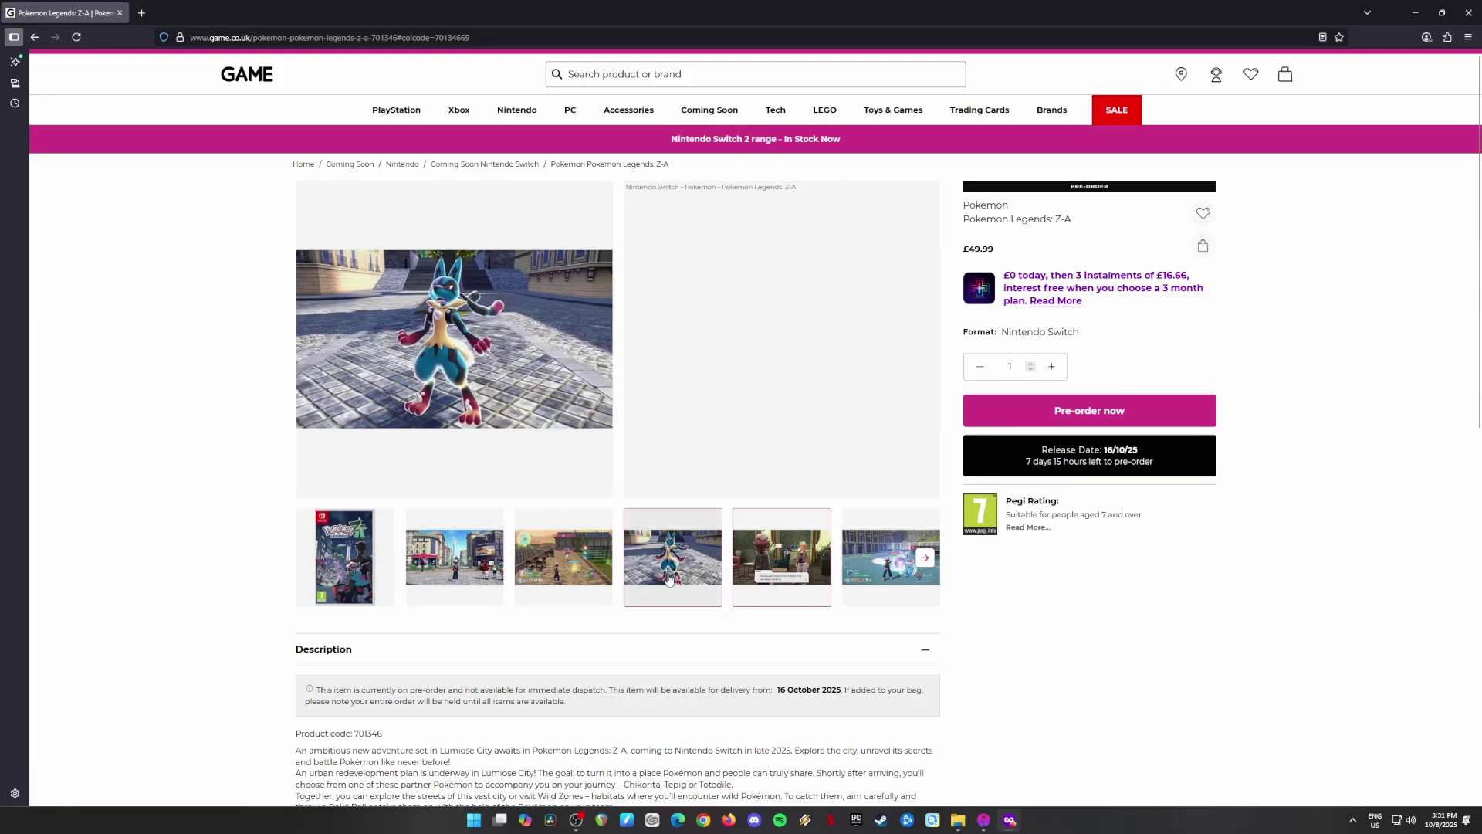
click(782, 579)
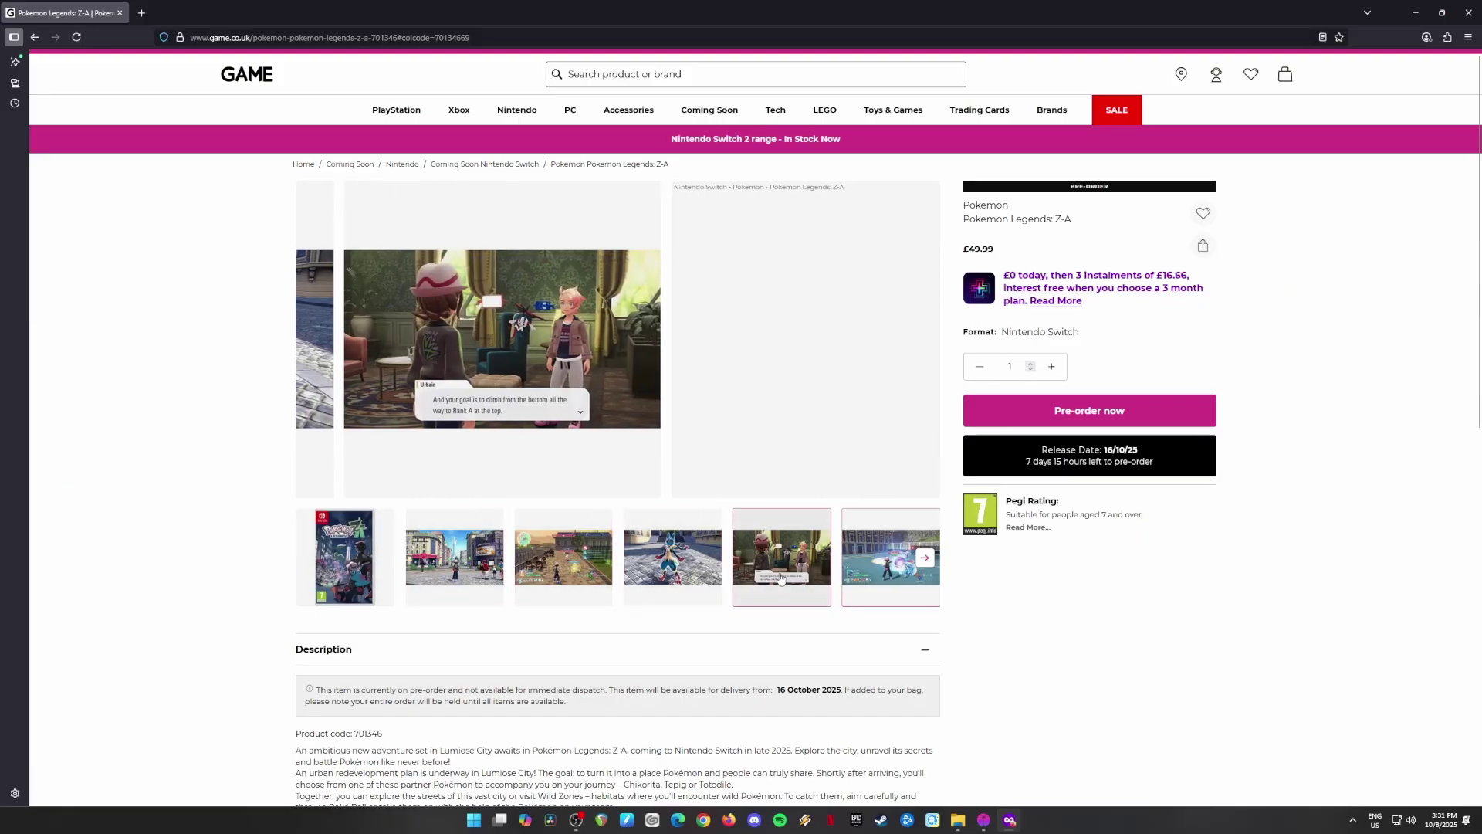
click(367, 562)
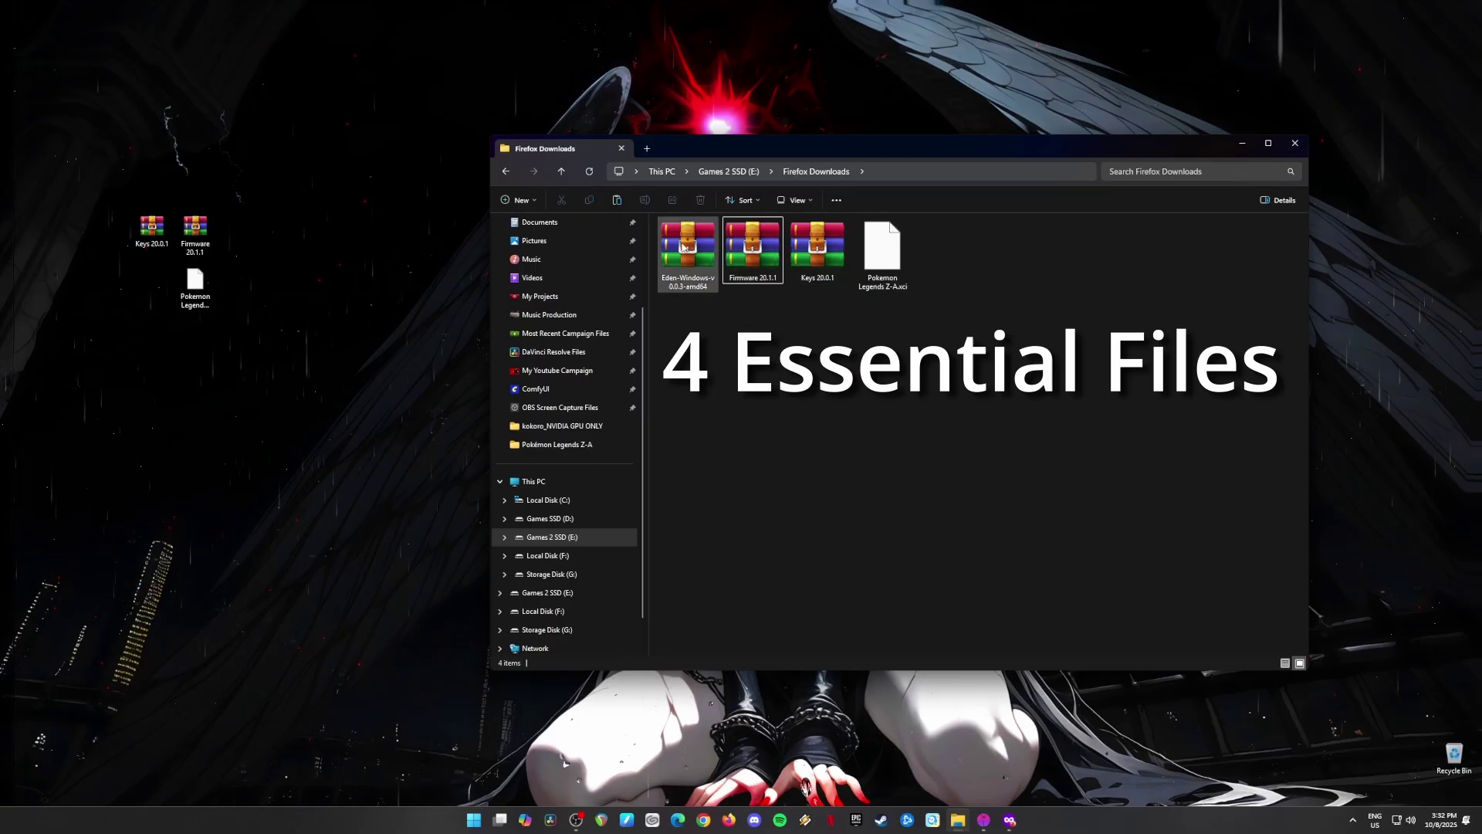
Review the Eden, Firmware 20.1.1 and Keys 20.0.1 archives in the Firefox Downloads folder, then return to the desktop
click(676, 271)
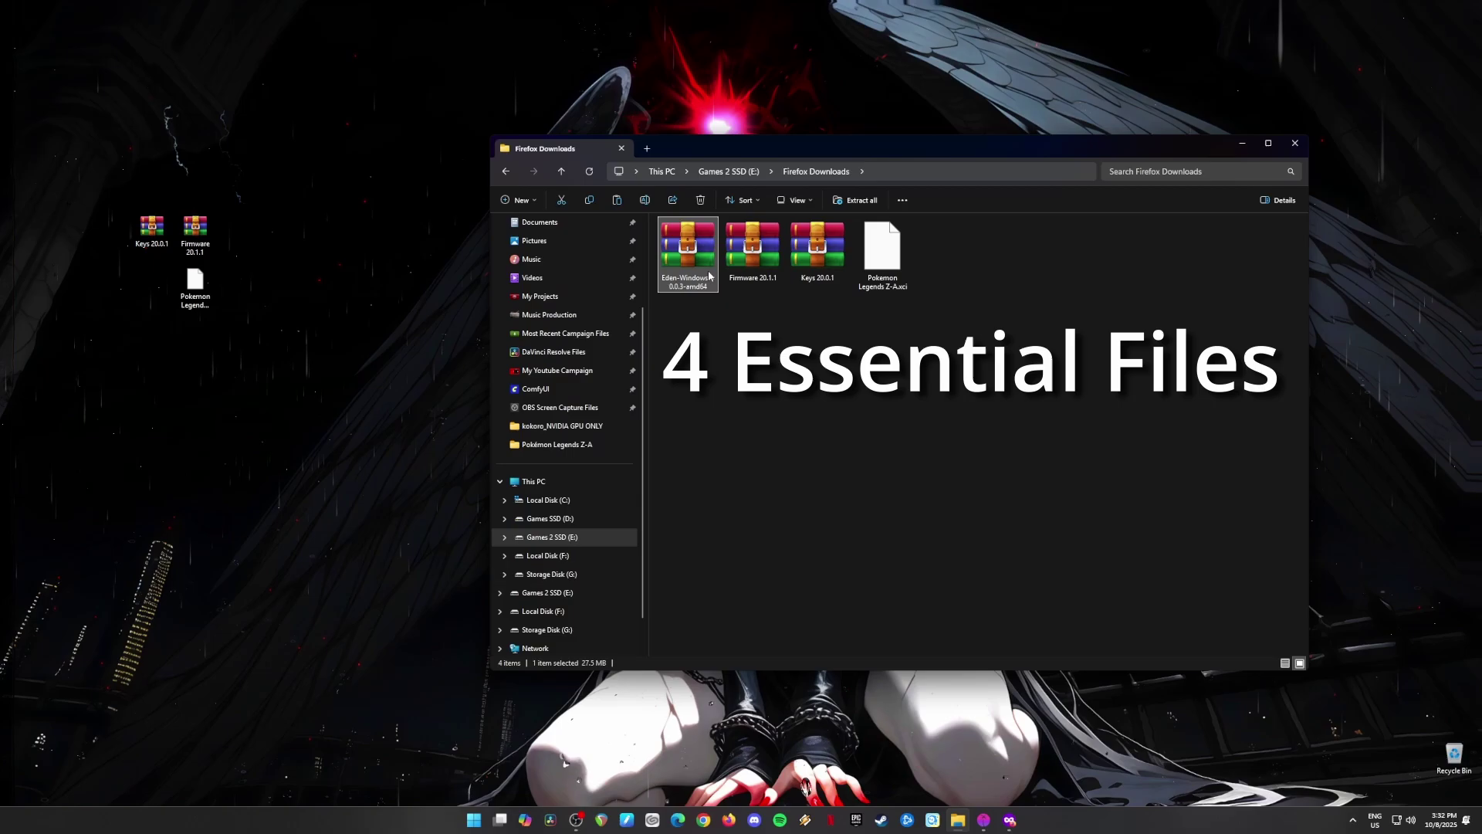
click(749, 254)
click(820, 253)
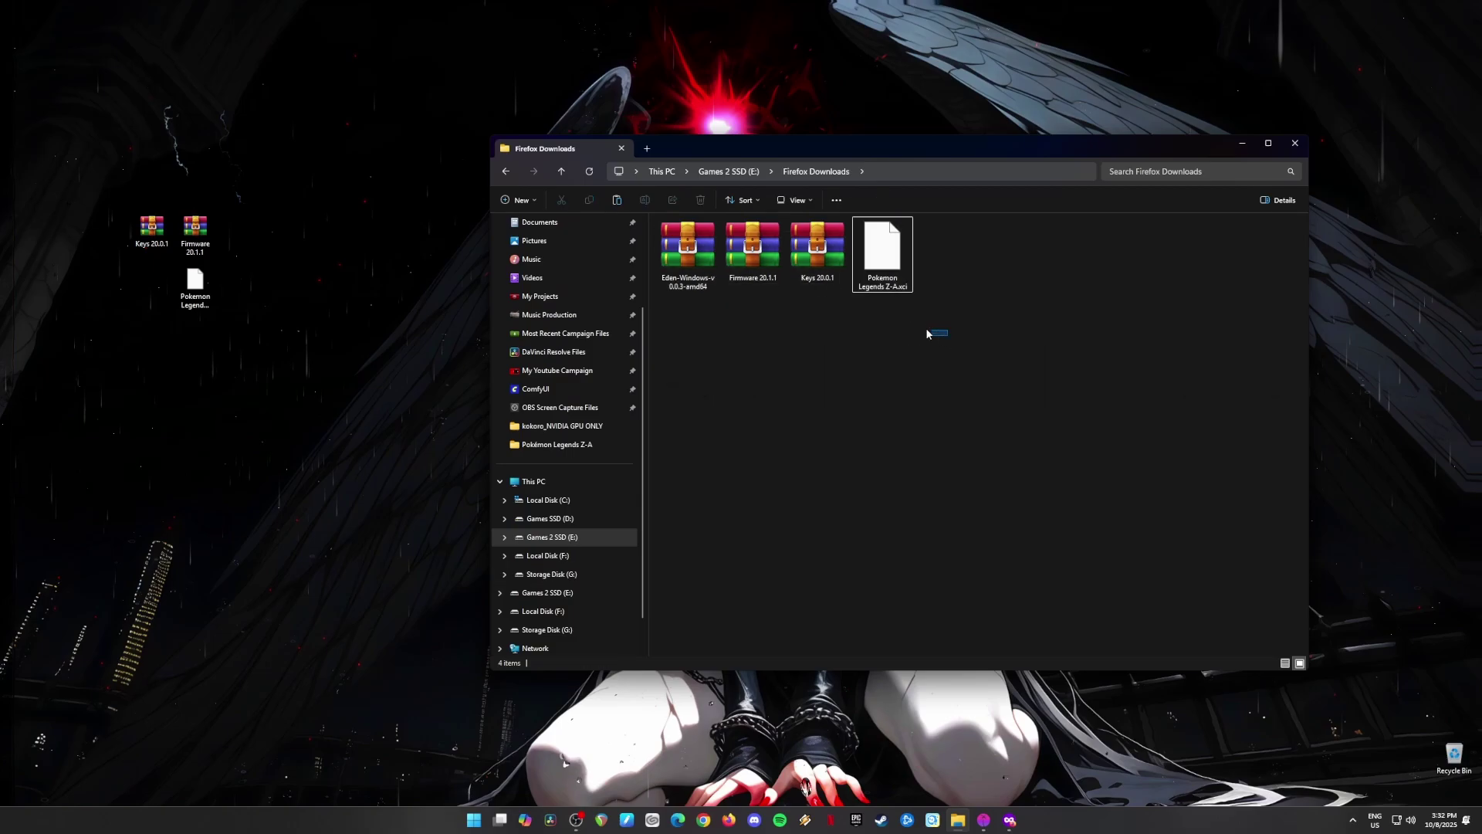
key(super+d)
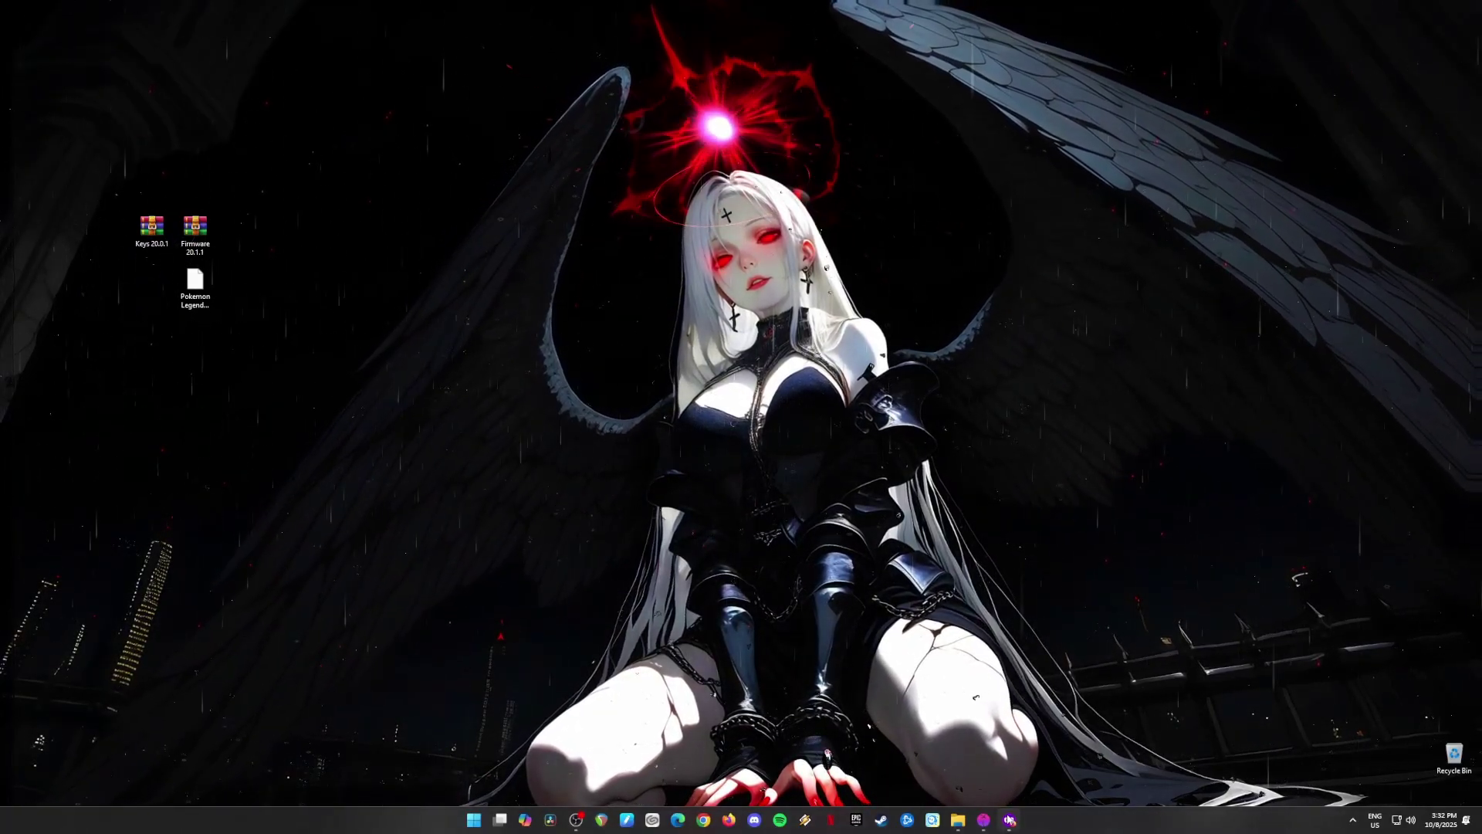
Search Google for "eden emulator" in the browser and open the official eden-emu.dev site
key(super+d)
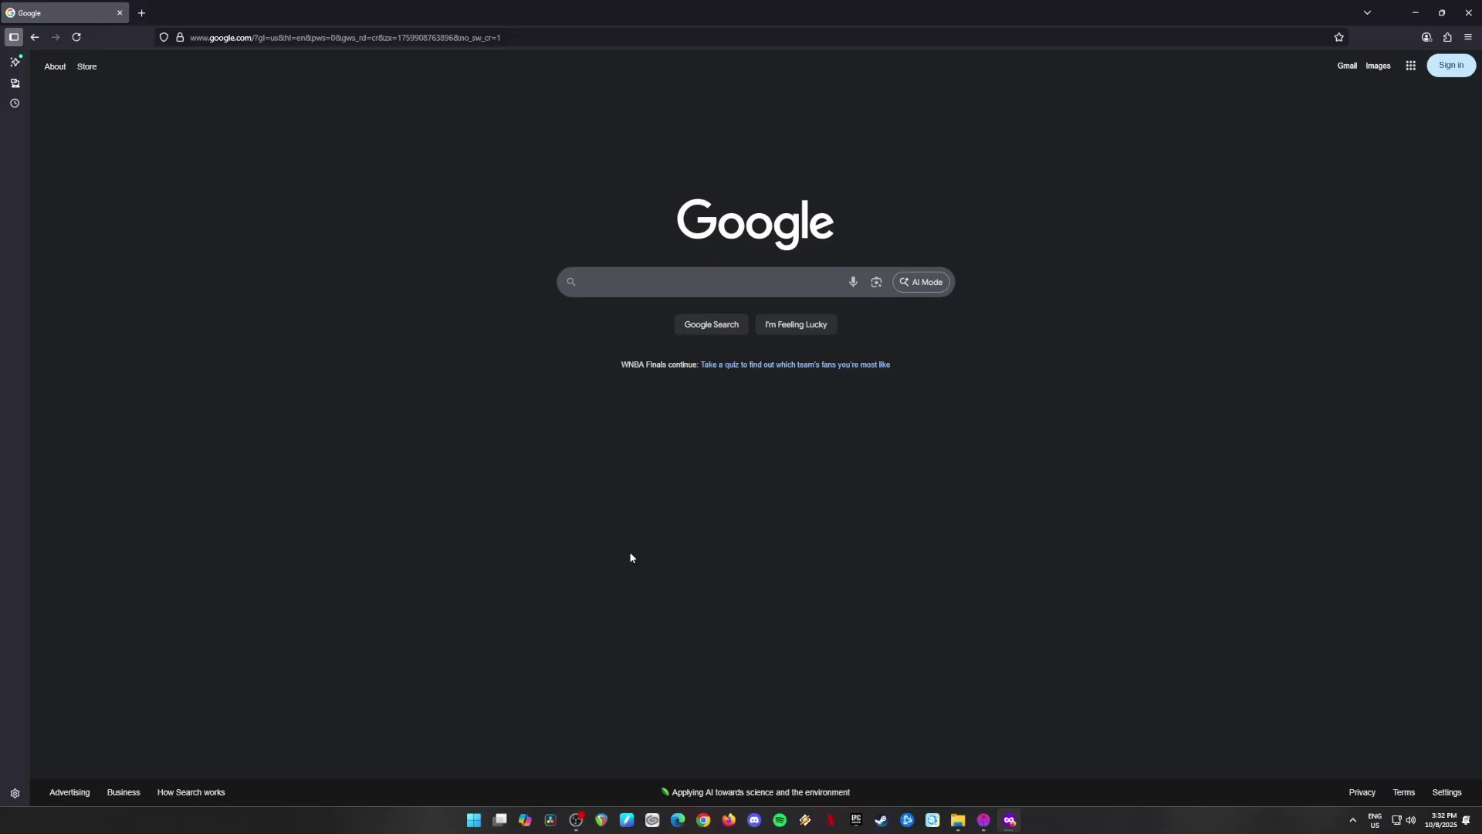
click(656, 278)
text(eden)
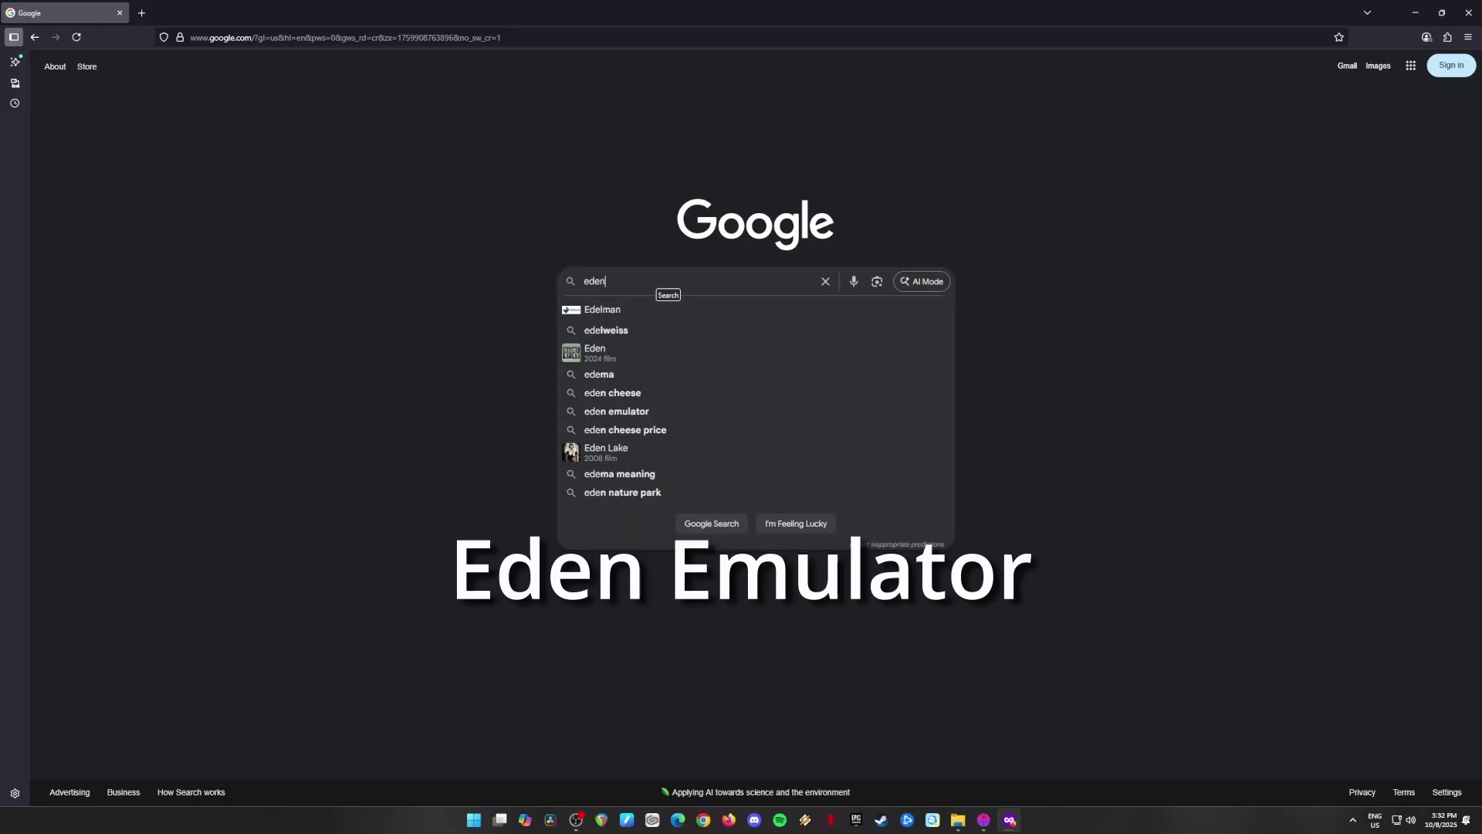
text( emulator)
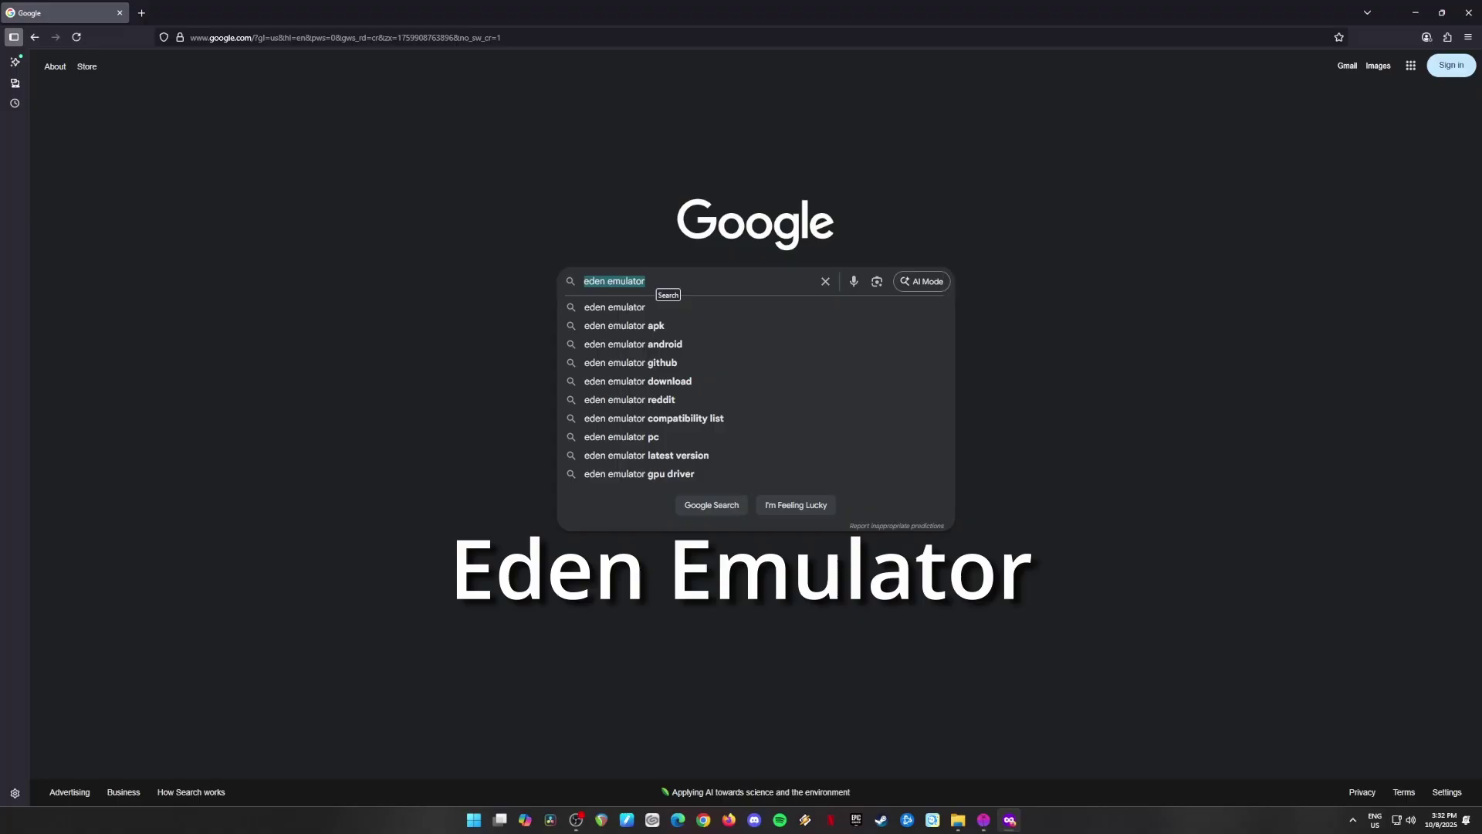
key(Return)
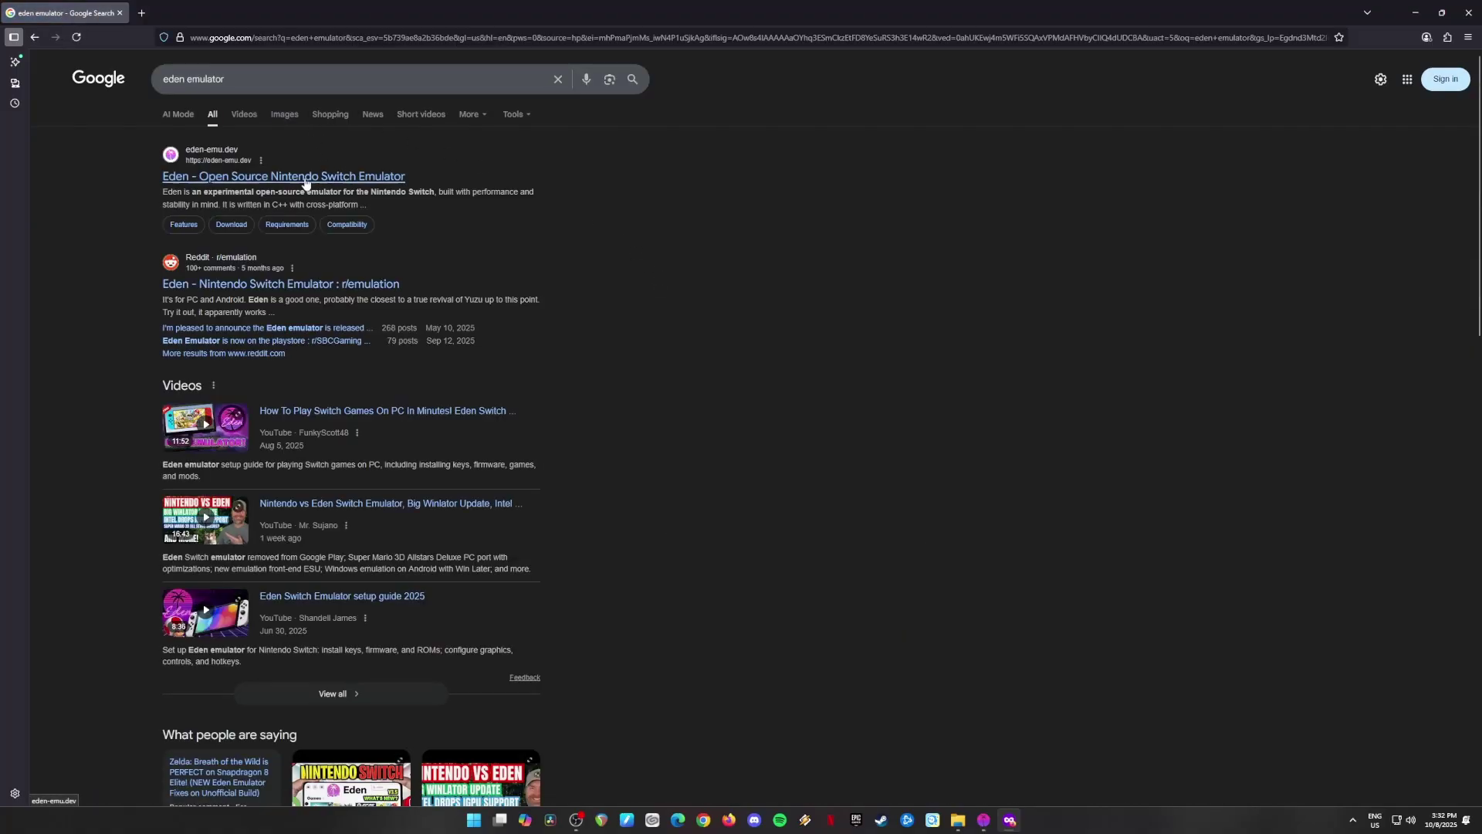
click(227, 175)
Go from the Eden site to its GitHub releases and download Eden-Windows-v0.0.3-amd64.zip from the full v0.0.3 asset list
scroll(463, 309, down, 5)
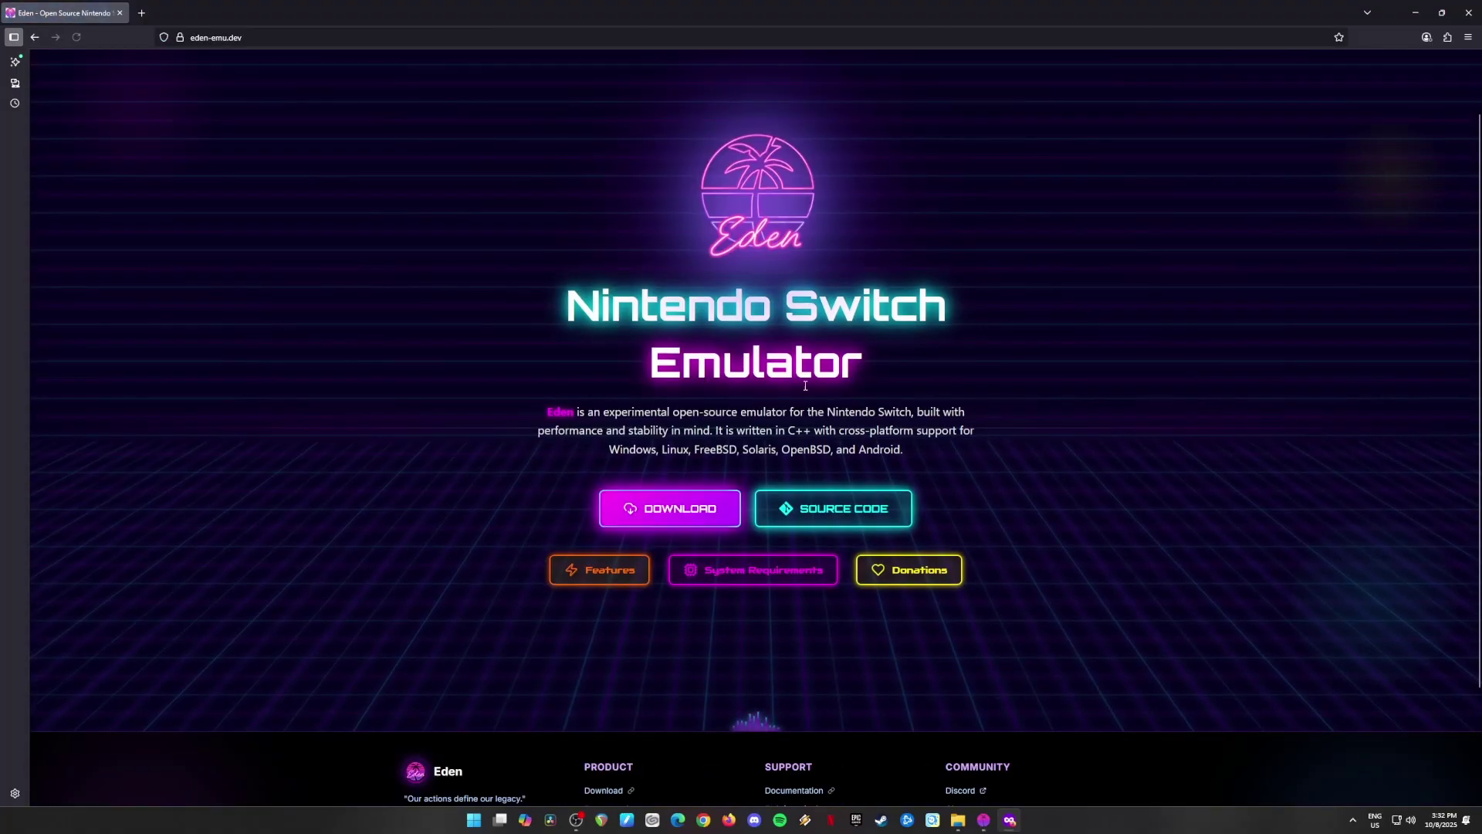
click(678, 407)
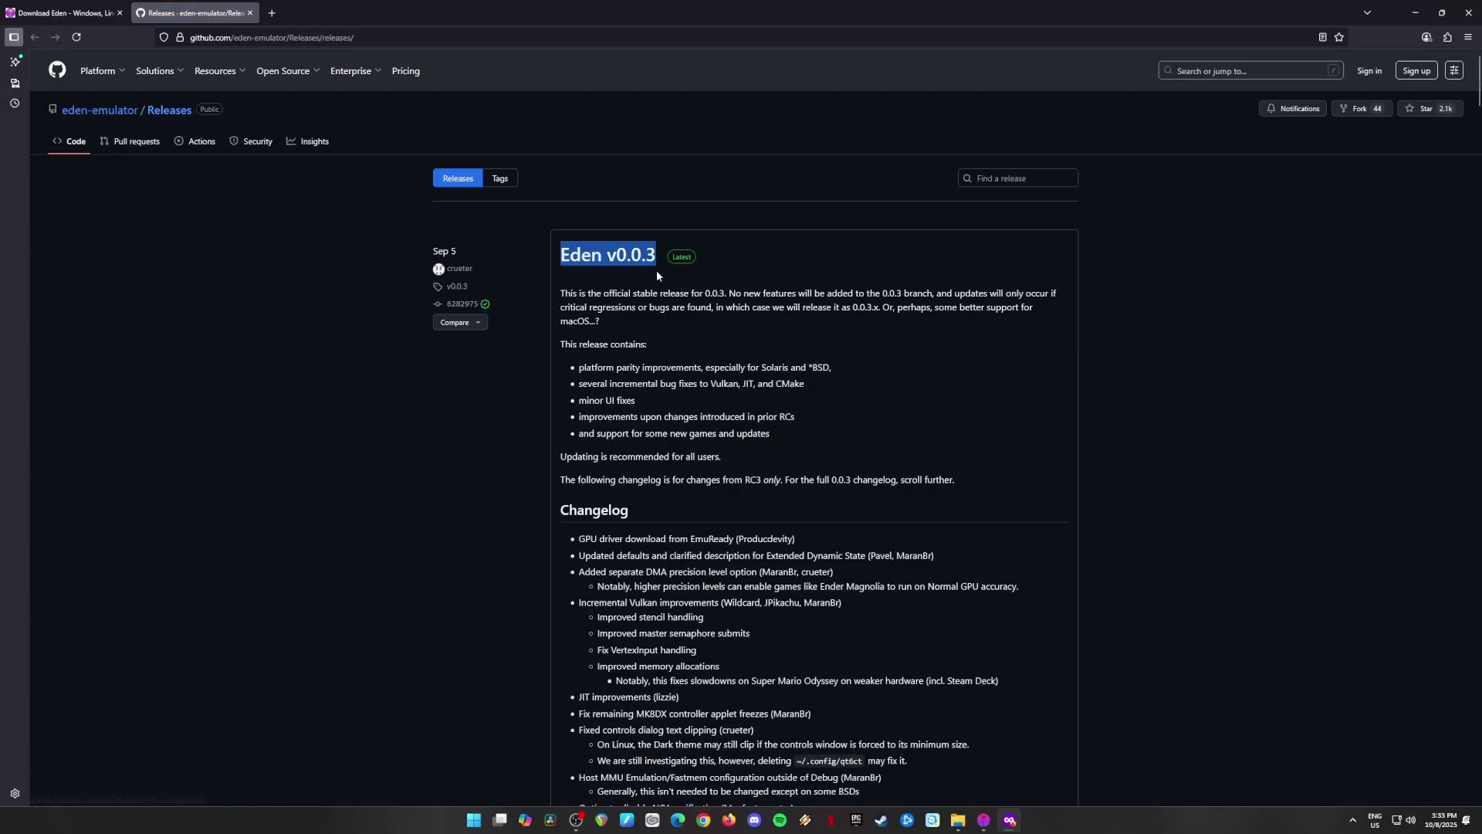
scroll(716, 445, down, 7)
scroll(698, 425, down, 7)
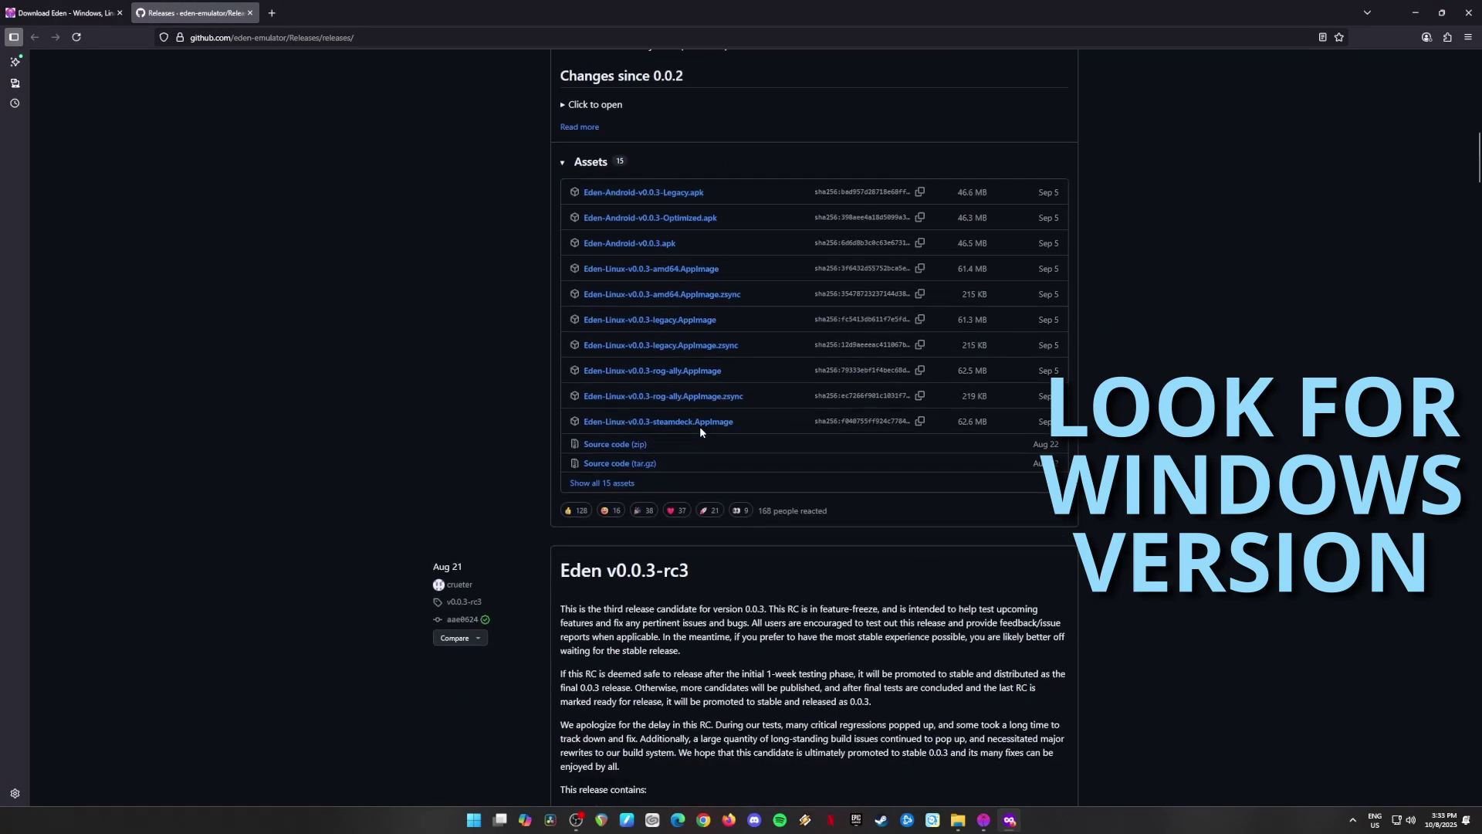
click(622, 485)
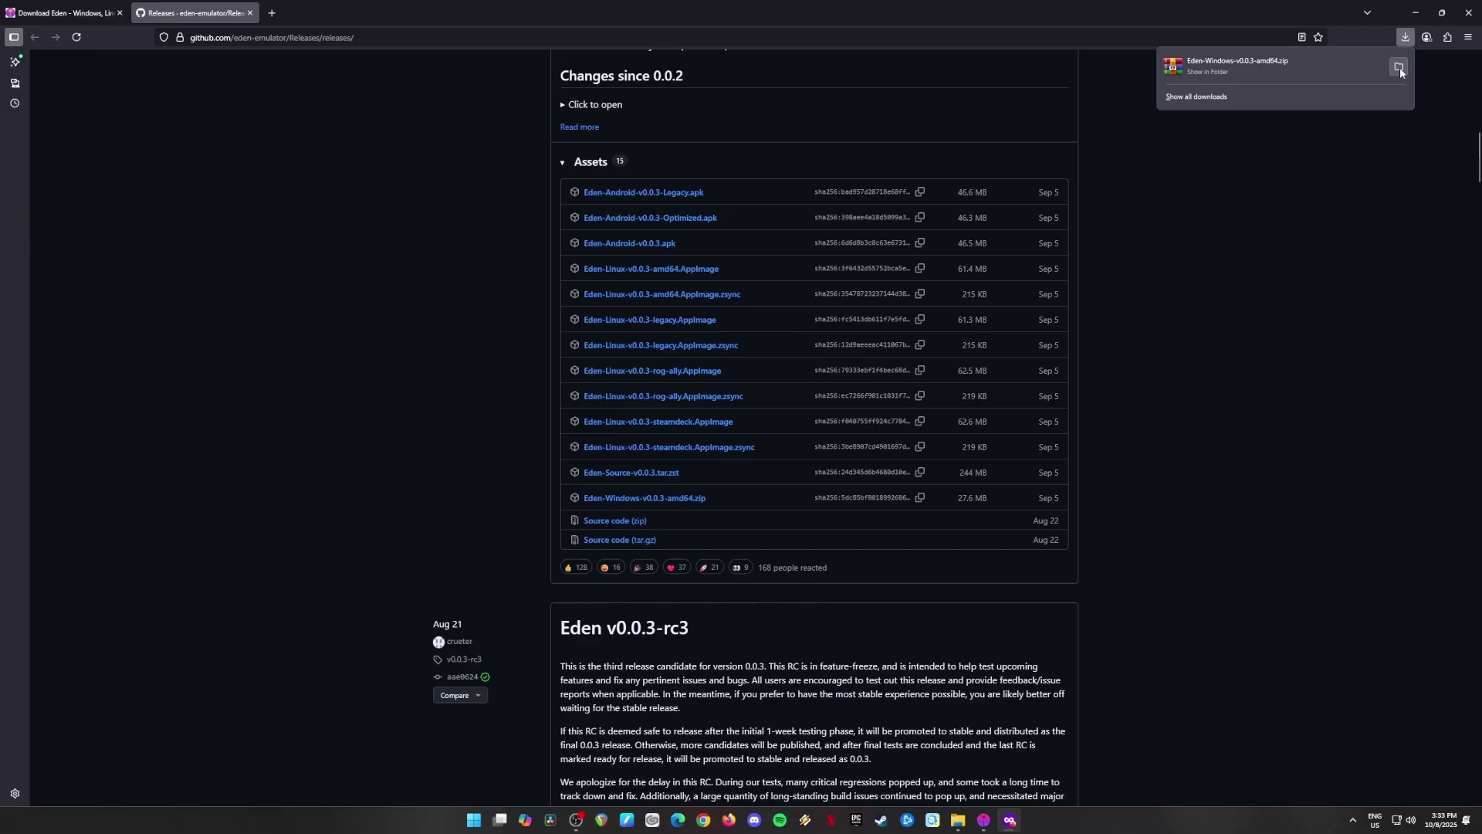
Show the downloaded Eden archive in its folder, minimize the browser and open the archive in WinRAR, dismissing the trial notice
click(1400, 68)
click(1412, 21)
click(1415, 12)
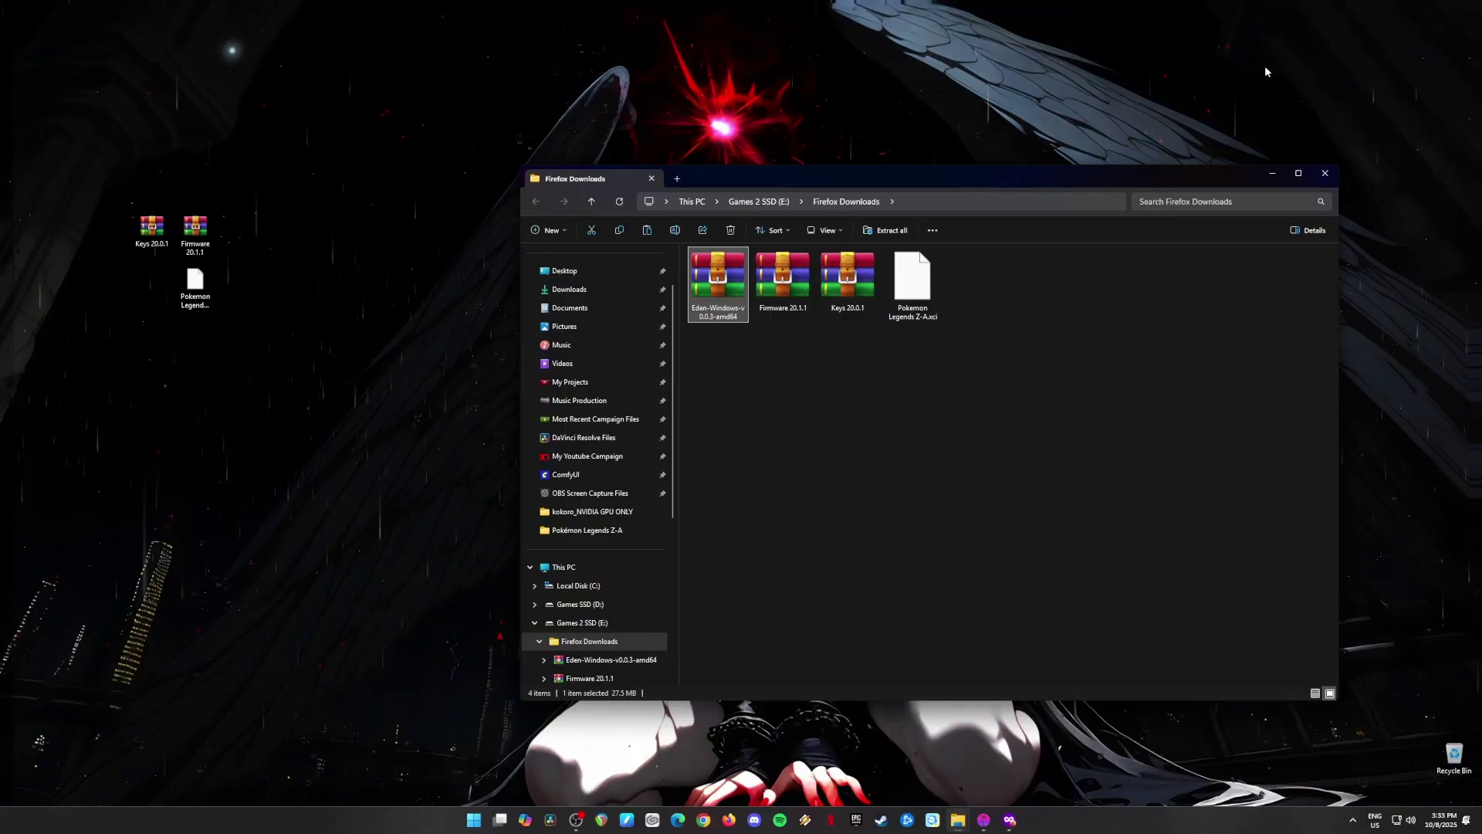
double_click(703, 280)
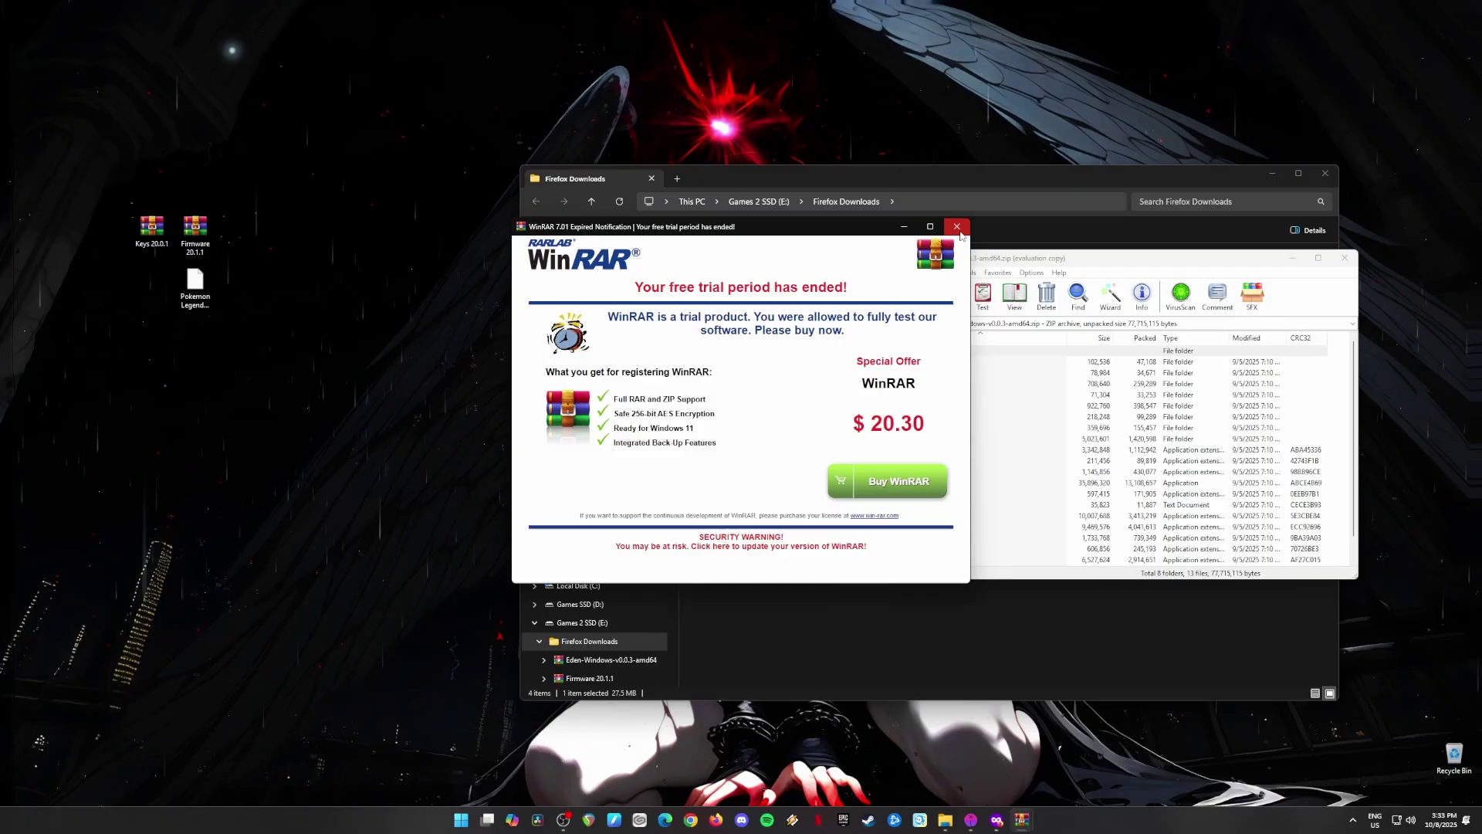
click(958, 227)
Create a folder named Eden Emulator in Firefox Downloads
click(1344, 258)
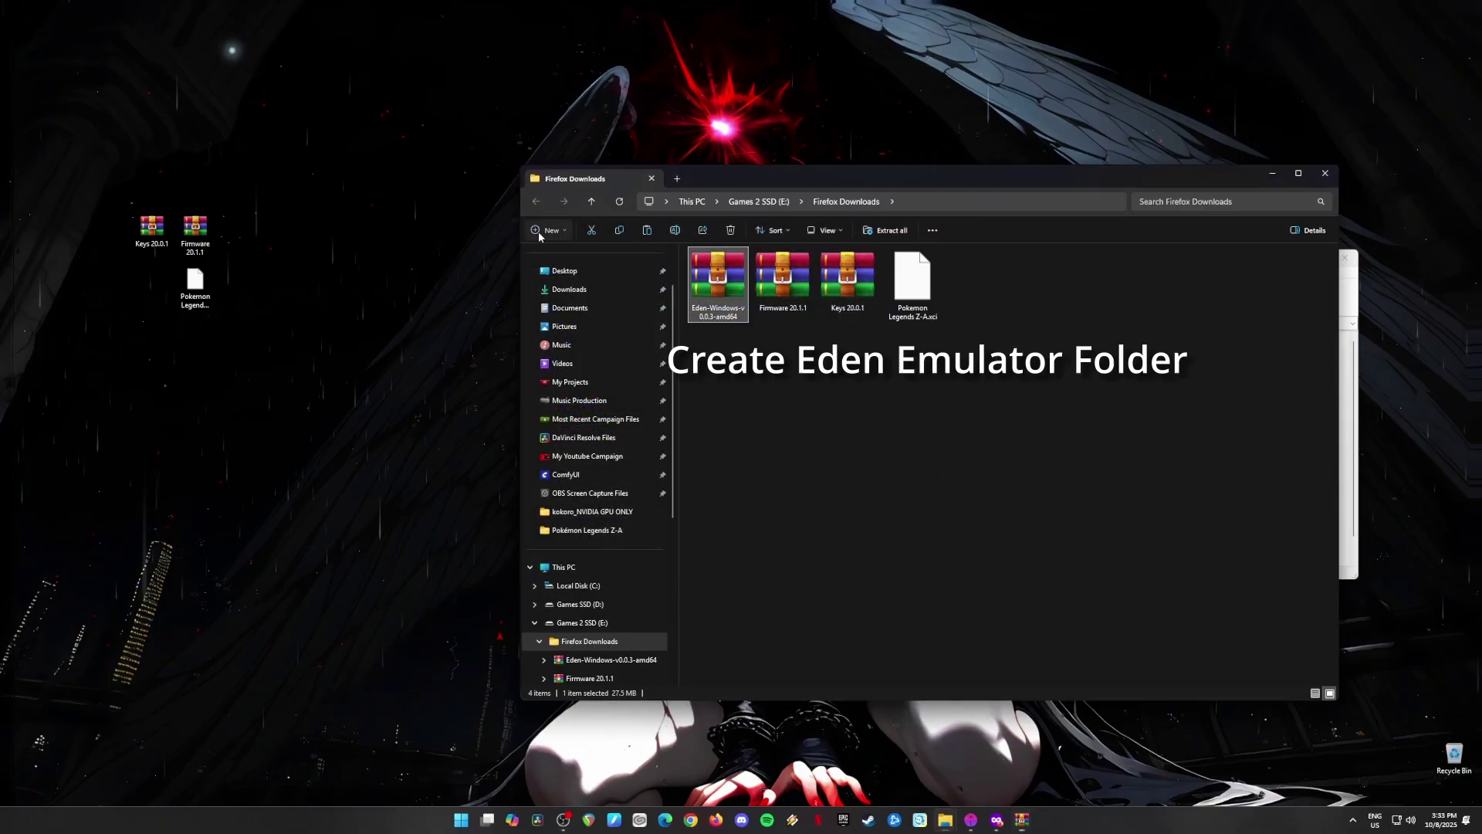
key(ctrl+shift+n)
text(Ede)
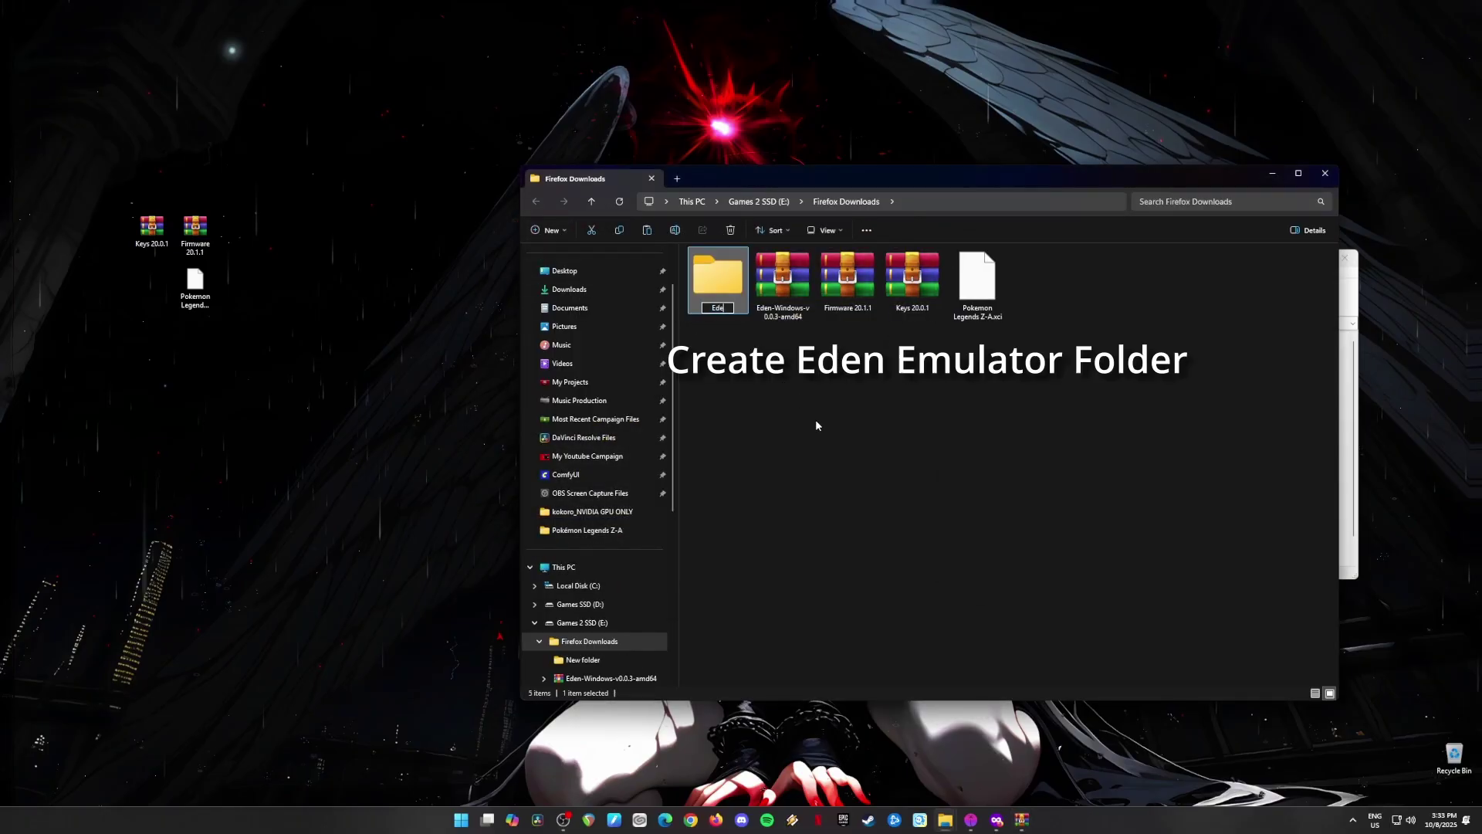
text(n Emulator)
key(Return)
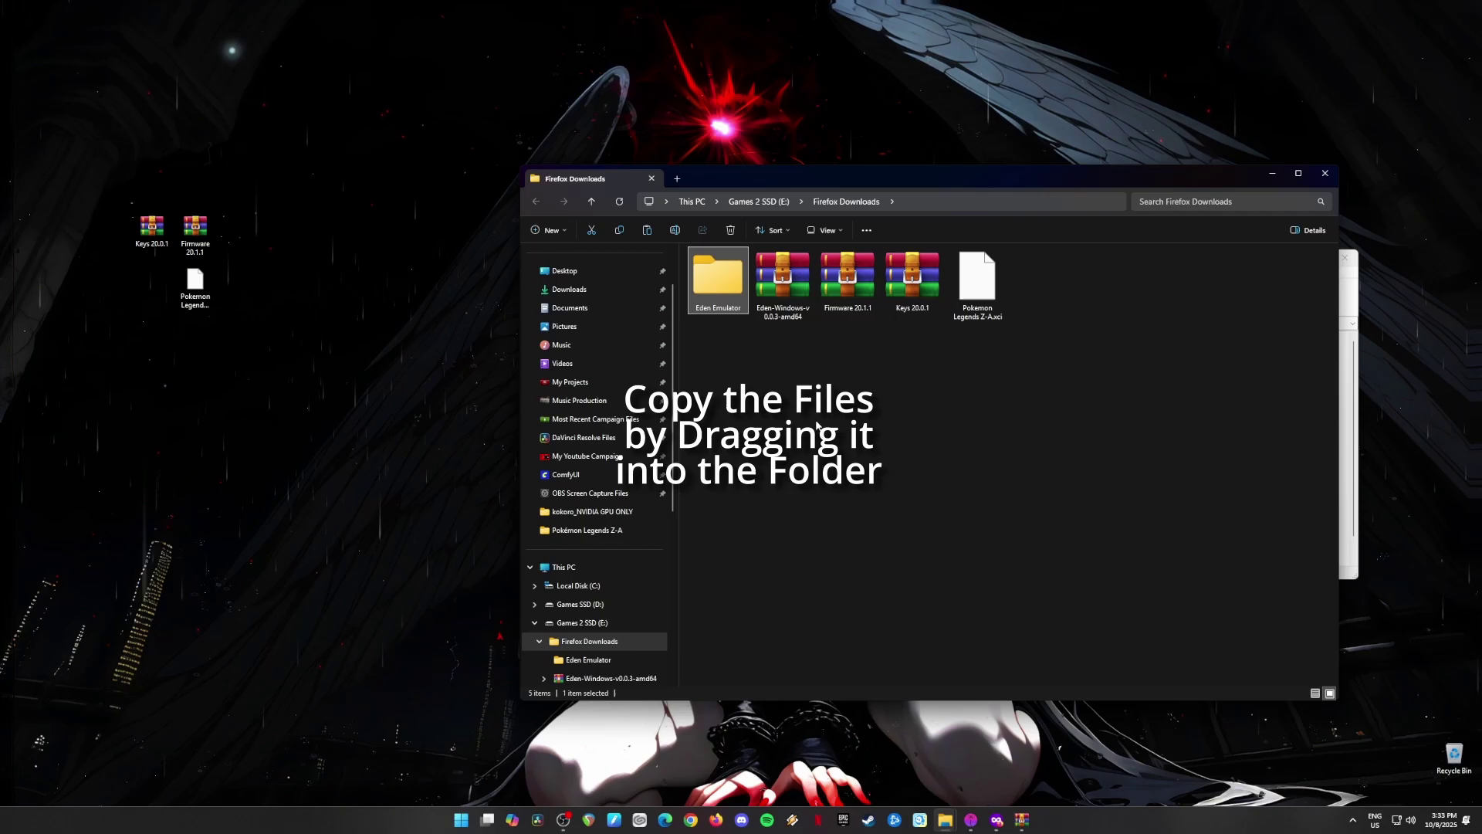
Extract all files of the Eden archive into the Eden Emulator folder, close the archive and open that folder to find the eden application
click(1351, 421)
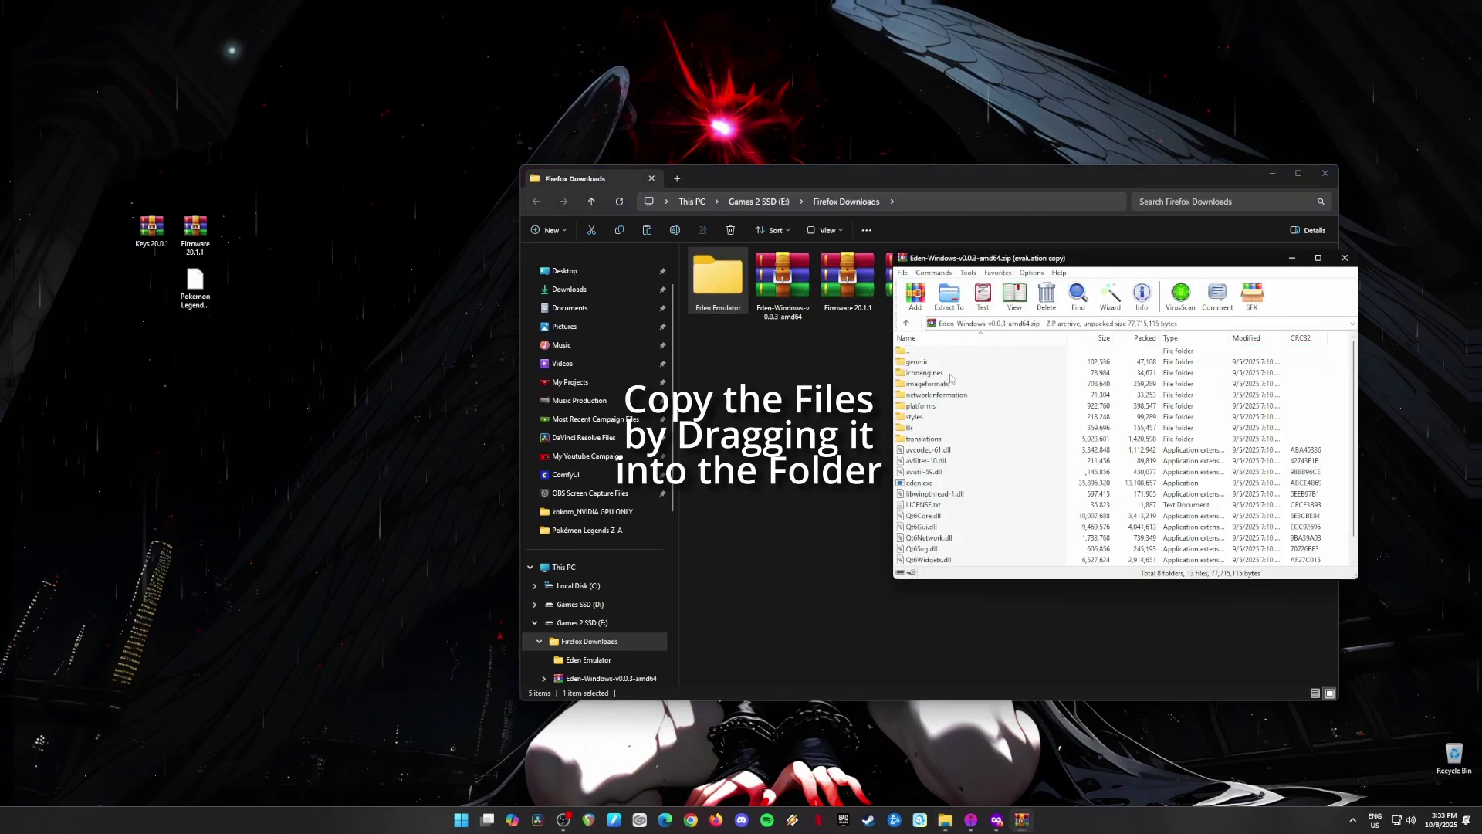
click(913, 362)
key(ctrl+a)
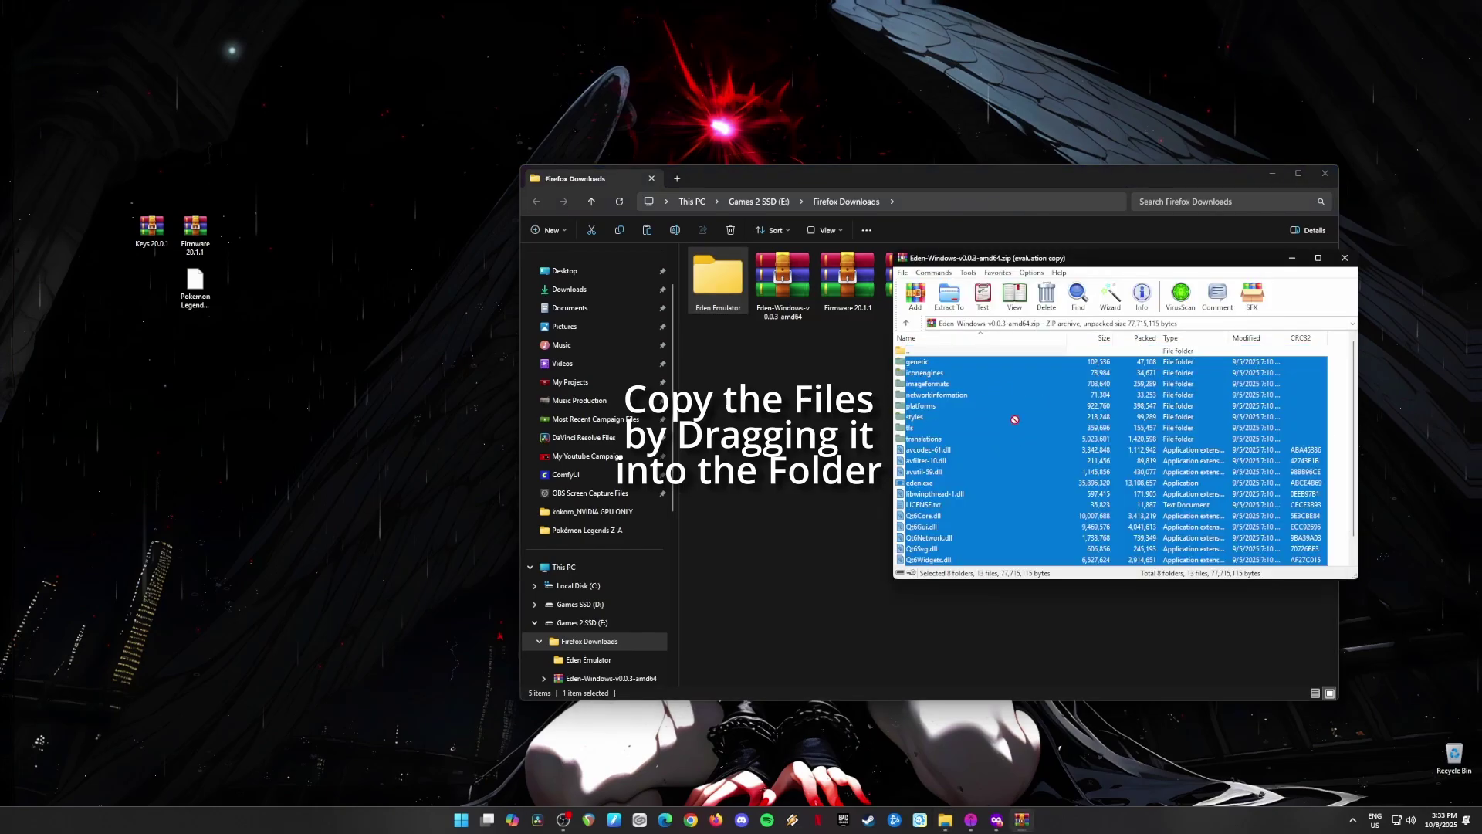
drag(1014, 420, 714, 282)
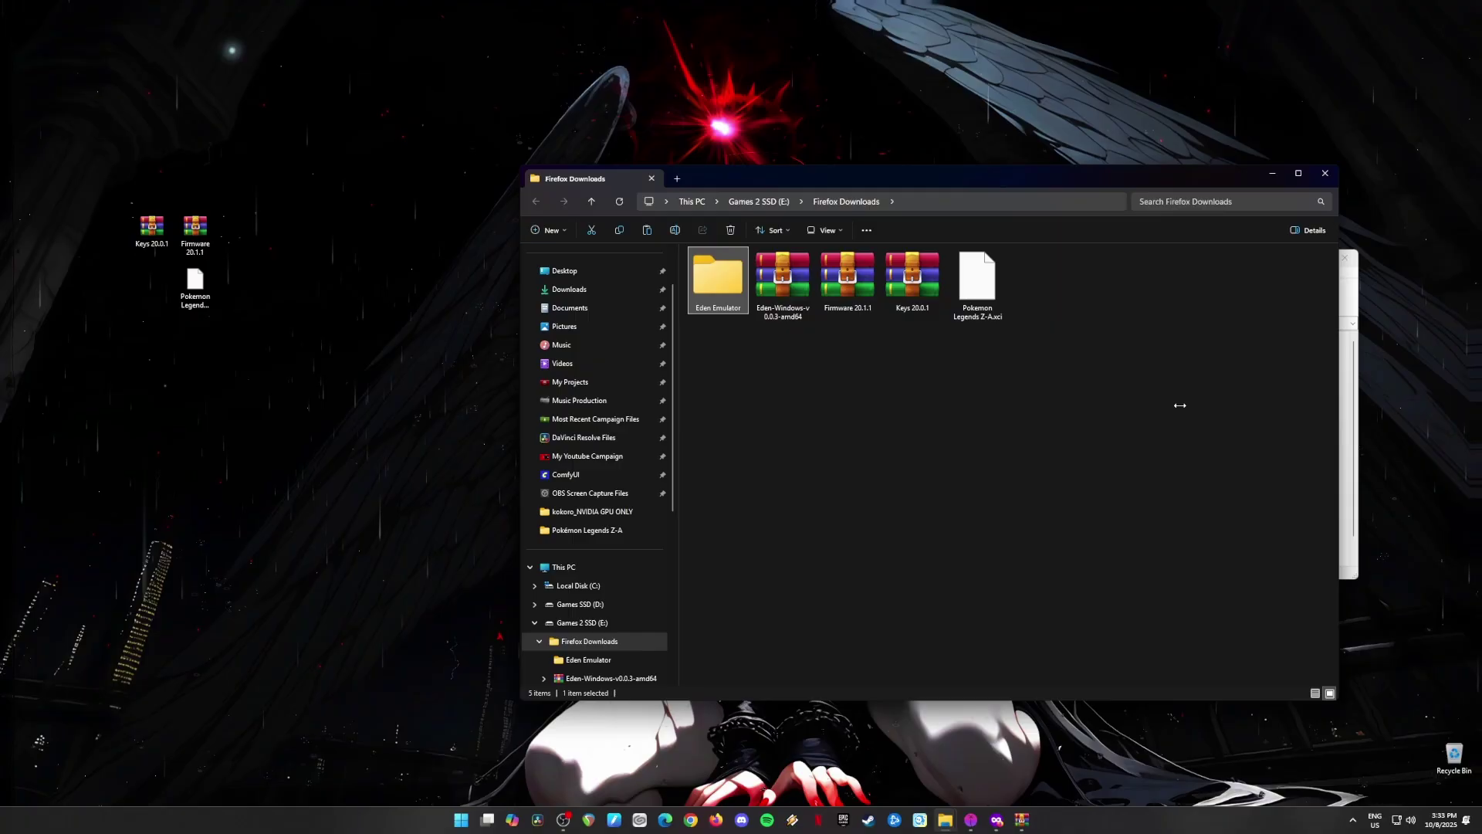
click(1347, 260)
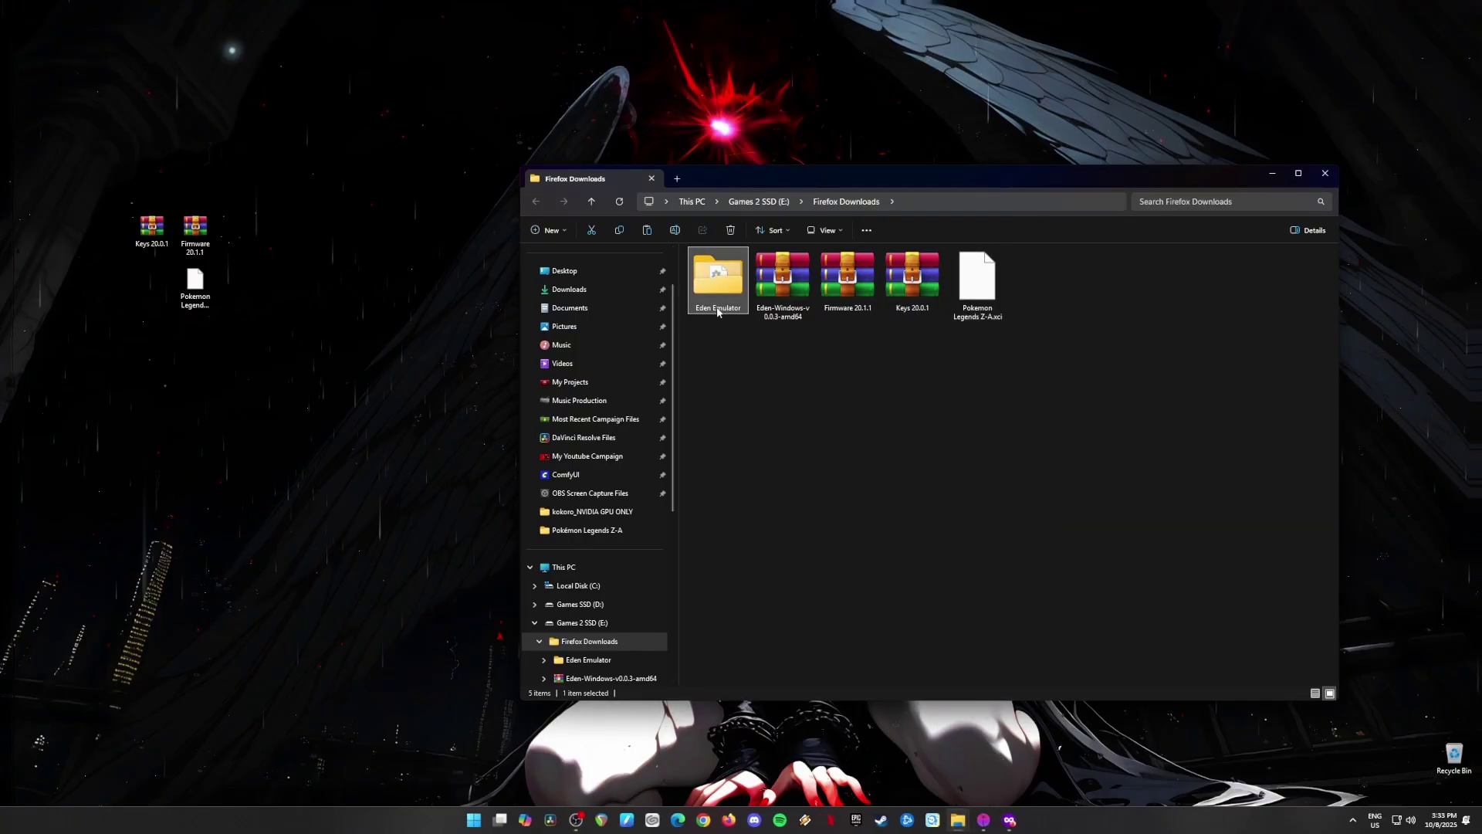
double_click(716, 277)
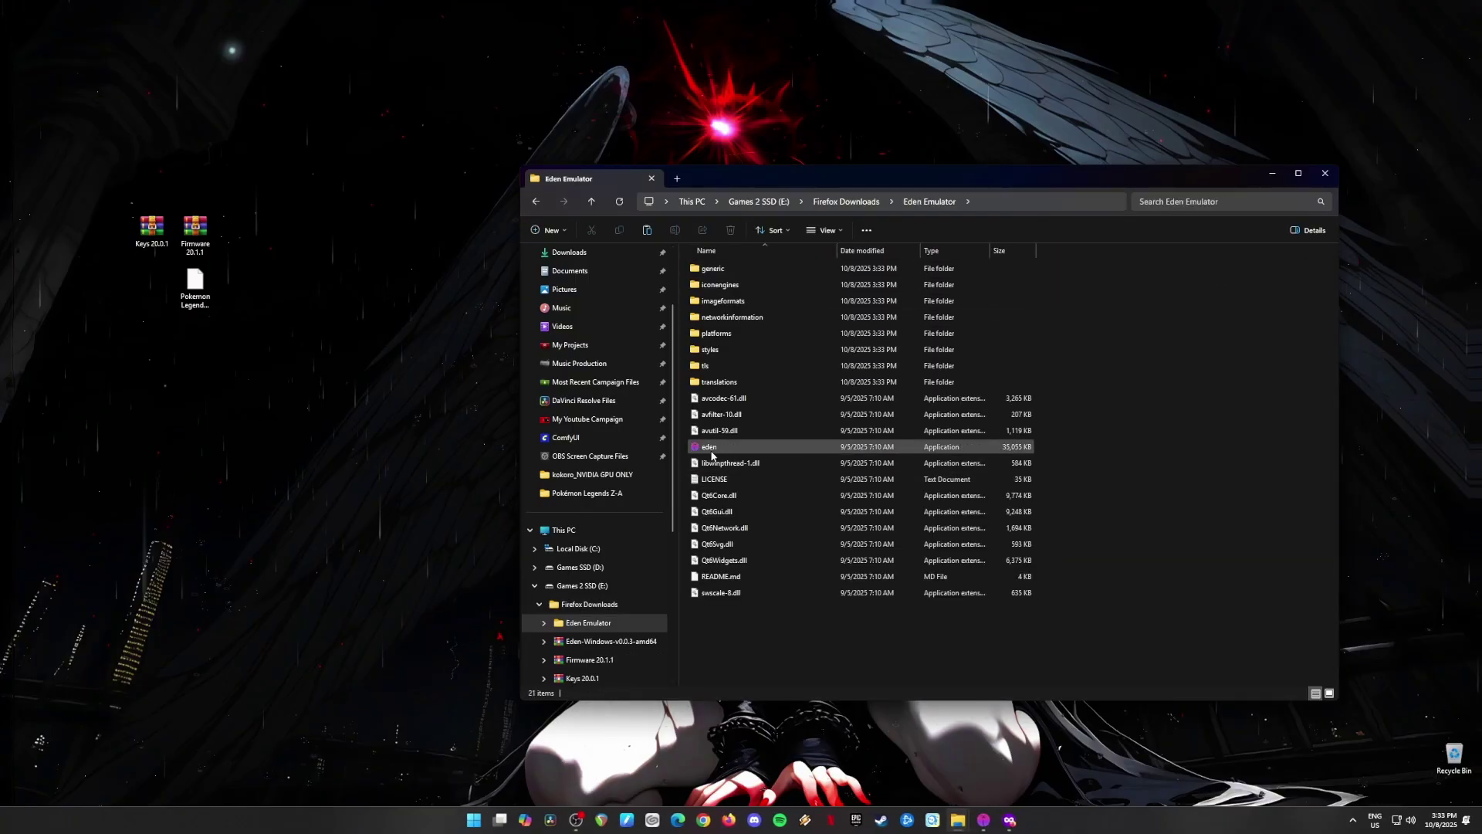
click(801, 450)
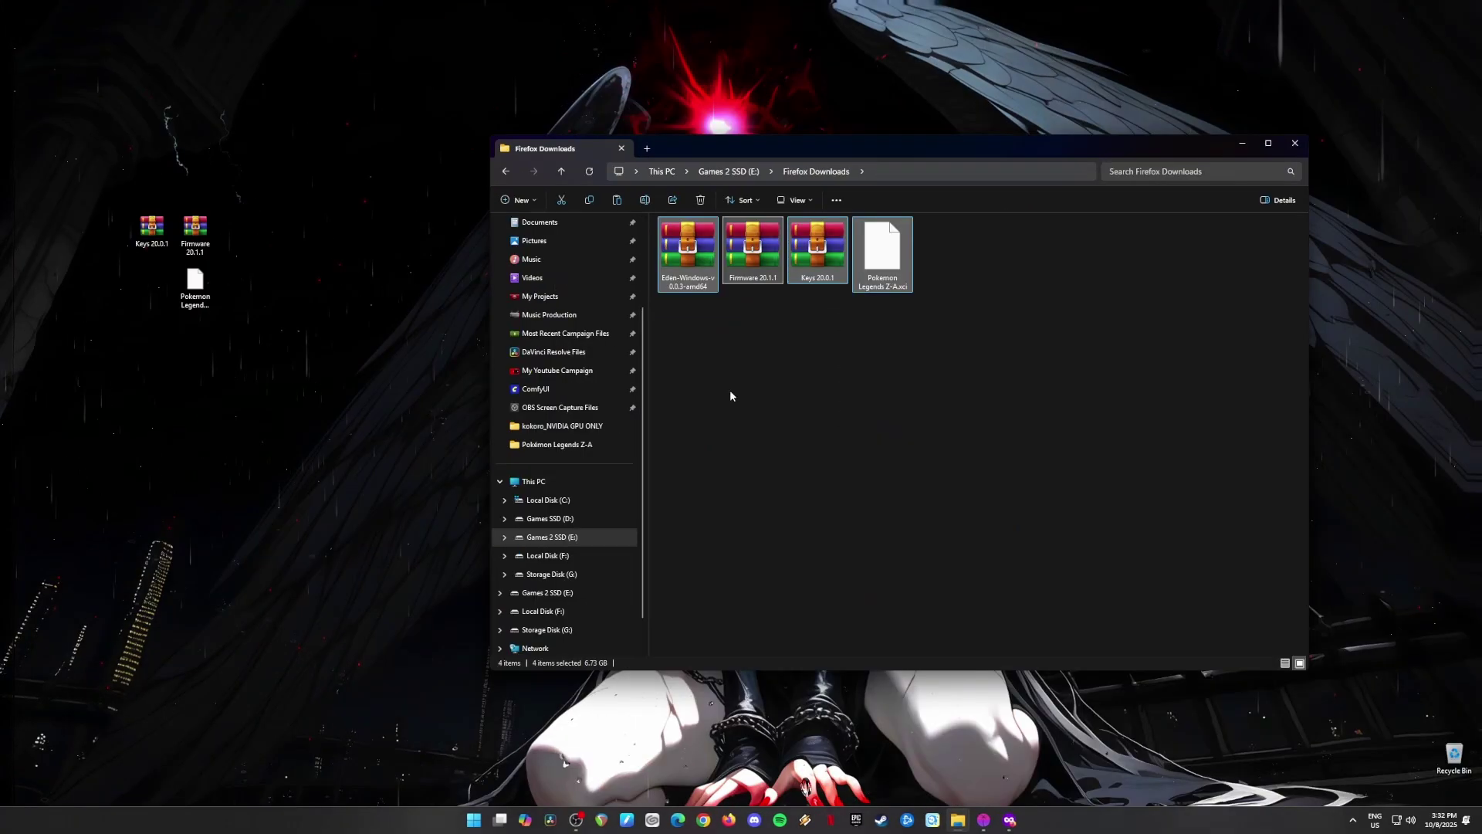
Check the required Eden, Firmware 20.1.1, Keys 20.0.1 and Pokemon Legends Z-A.xci files one by one in Firefox Downloads
click(685, 243)
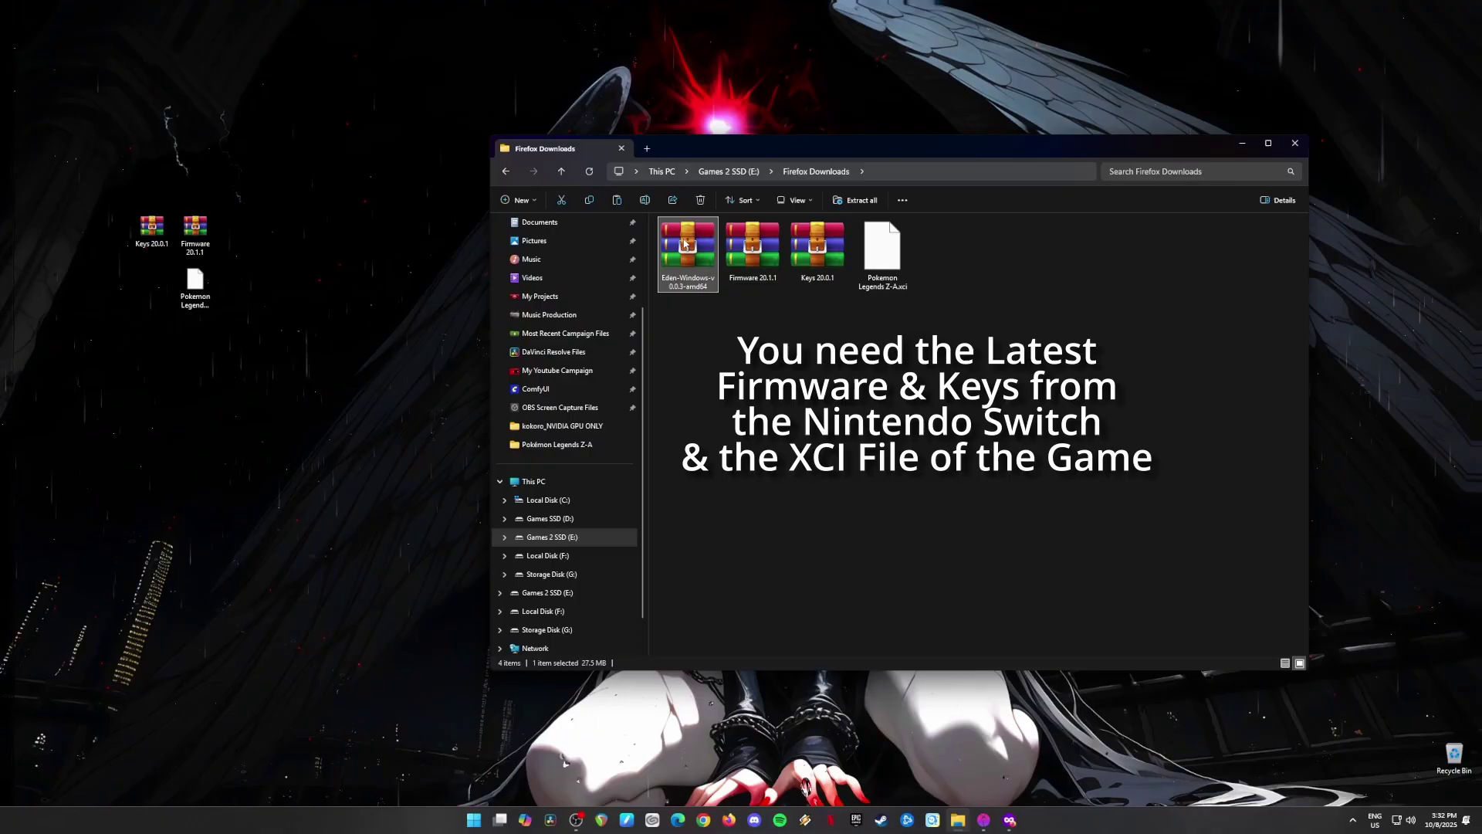
click(732, 270)
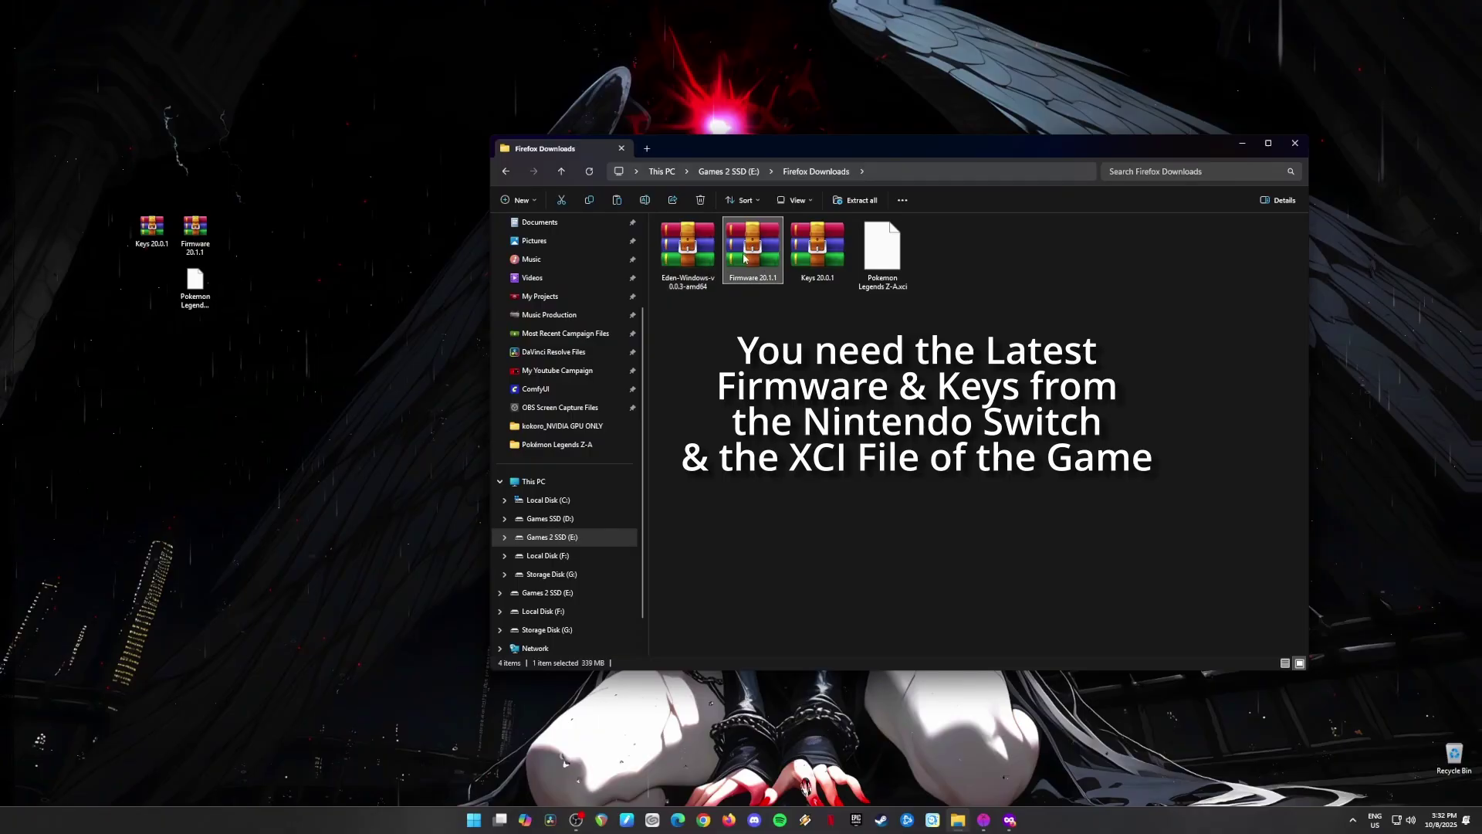
click(819, 257)
click(890, 264)
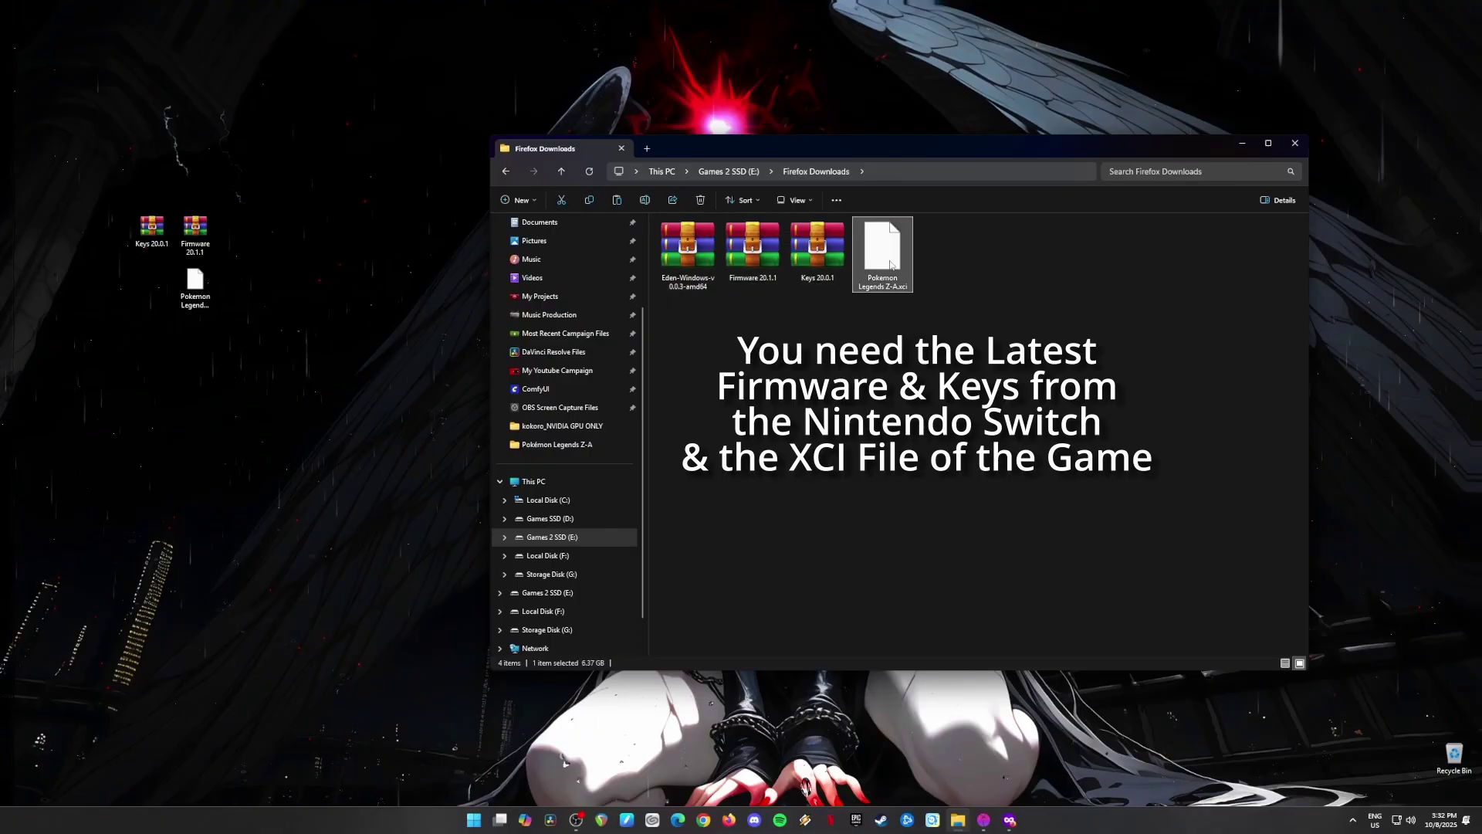
drag(944, 332, 806, 363)
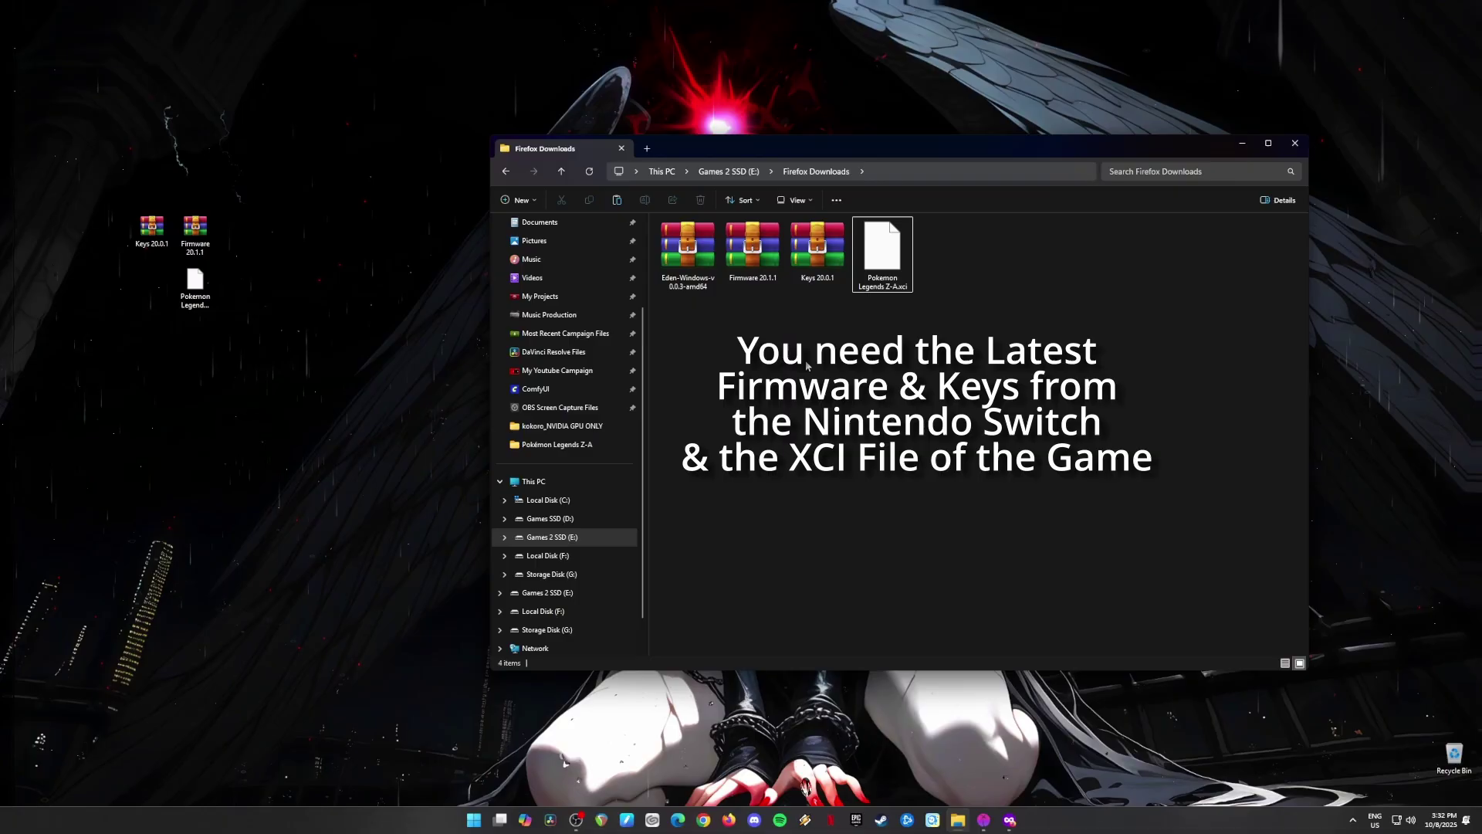
click(674, 270)
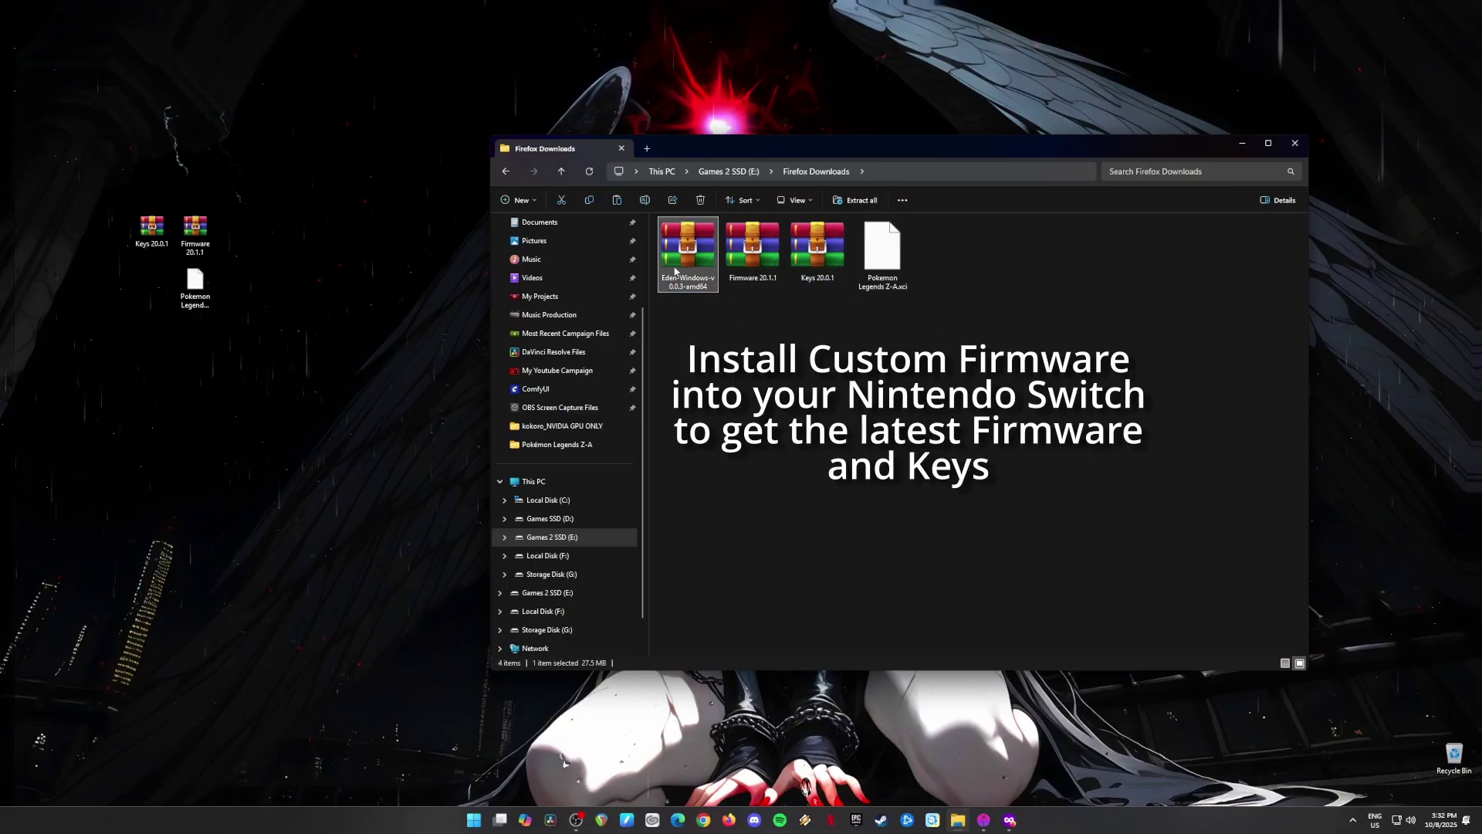
click(749, 254)
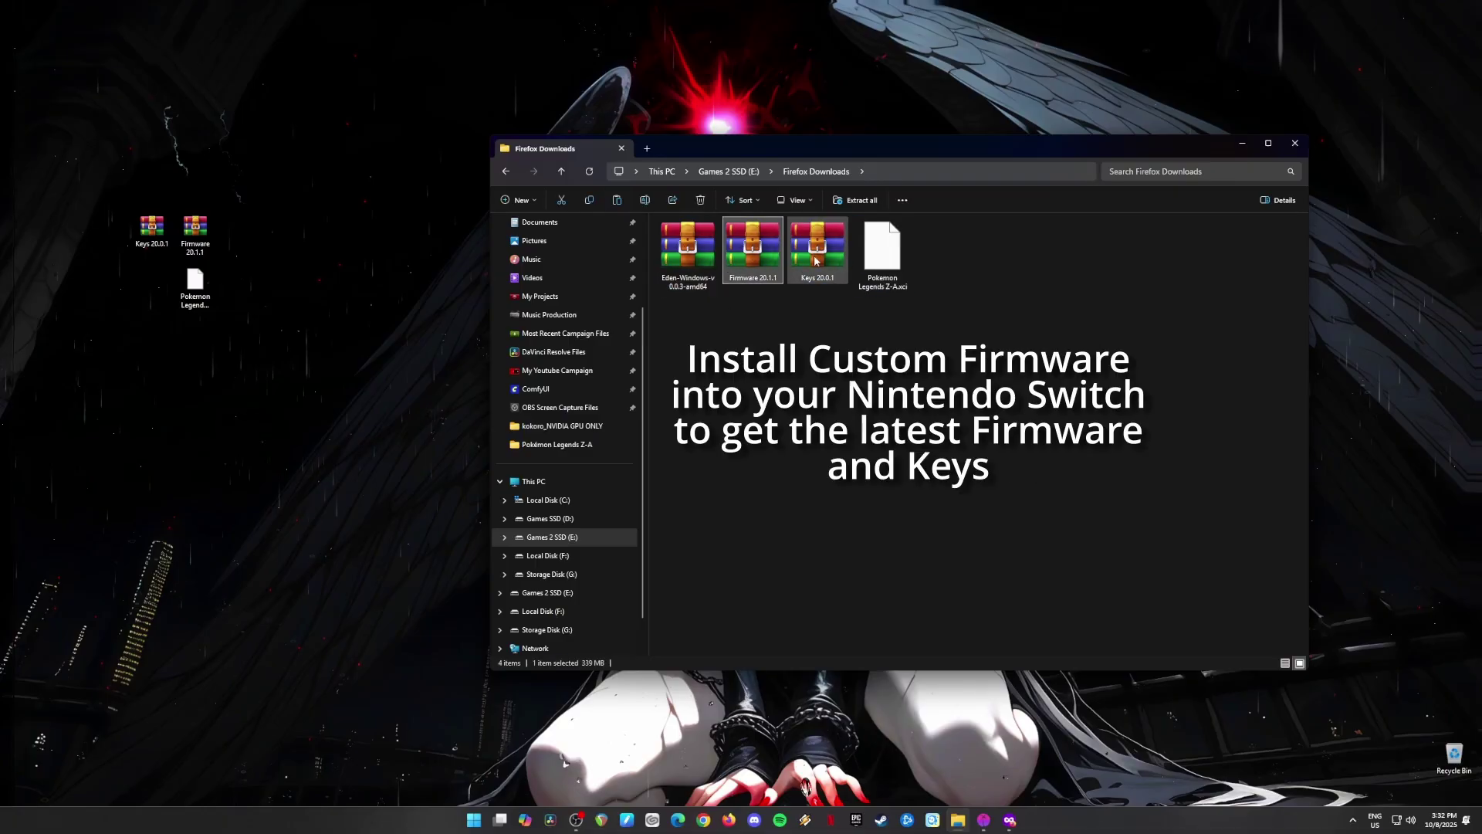
click(827, 250)
click(882, 250)
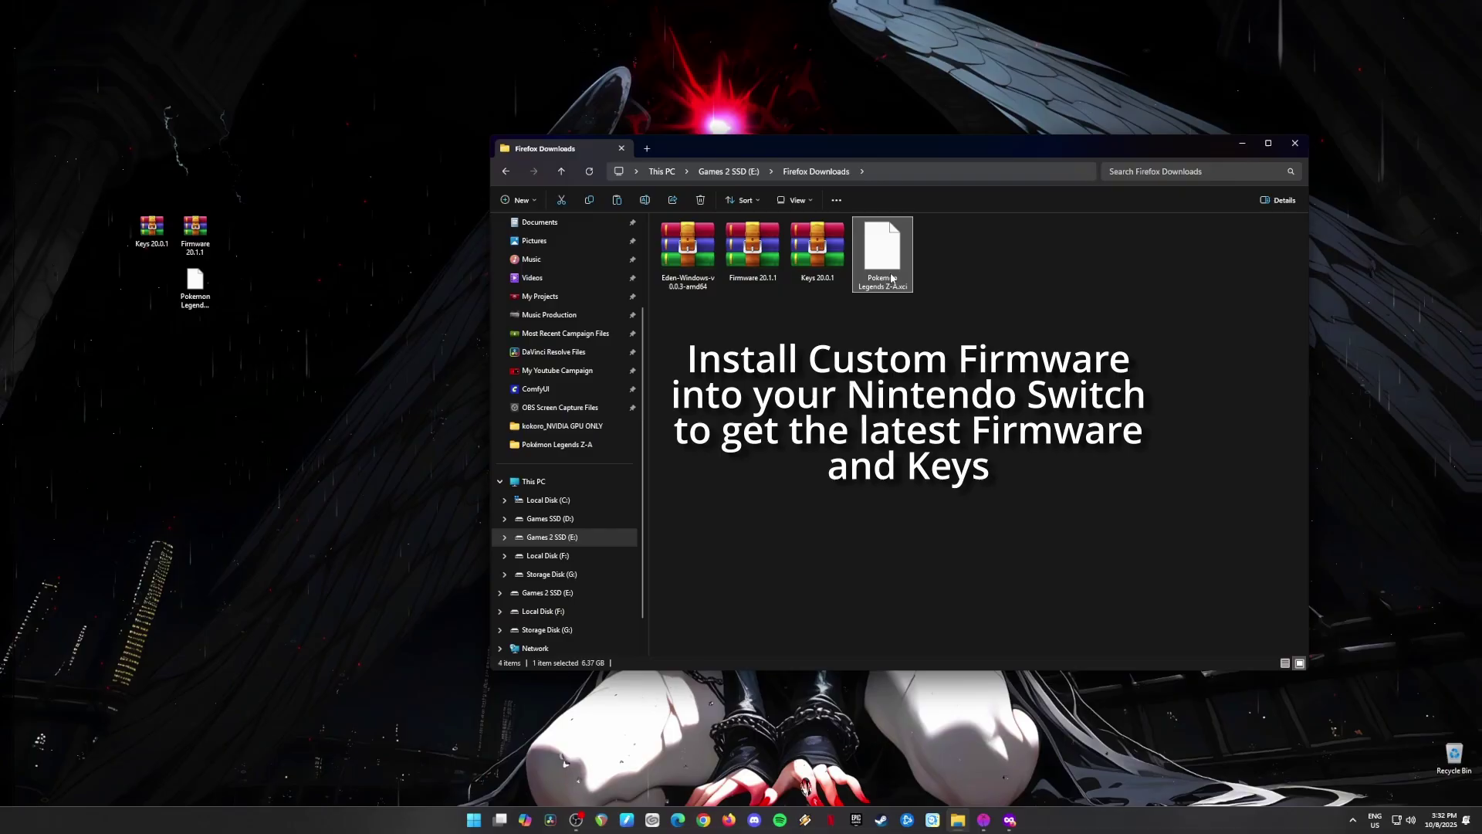
drag(948, 336, 689, 233)
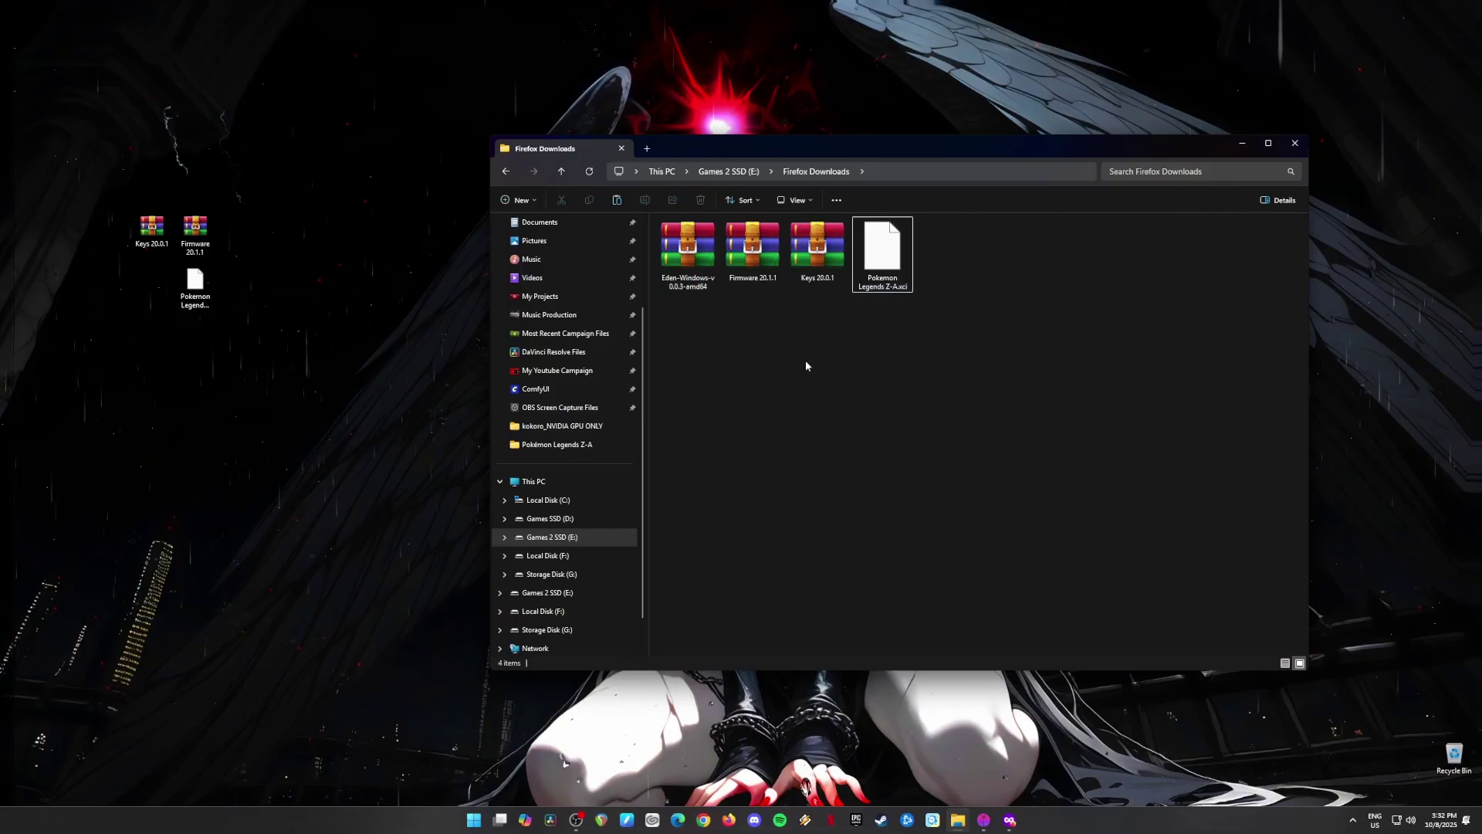
click(726, 287)
click(683, 245)
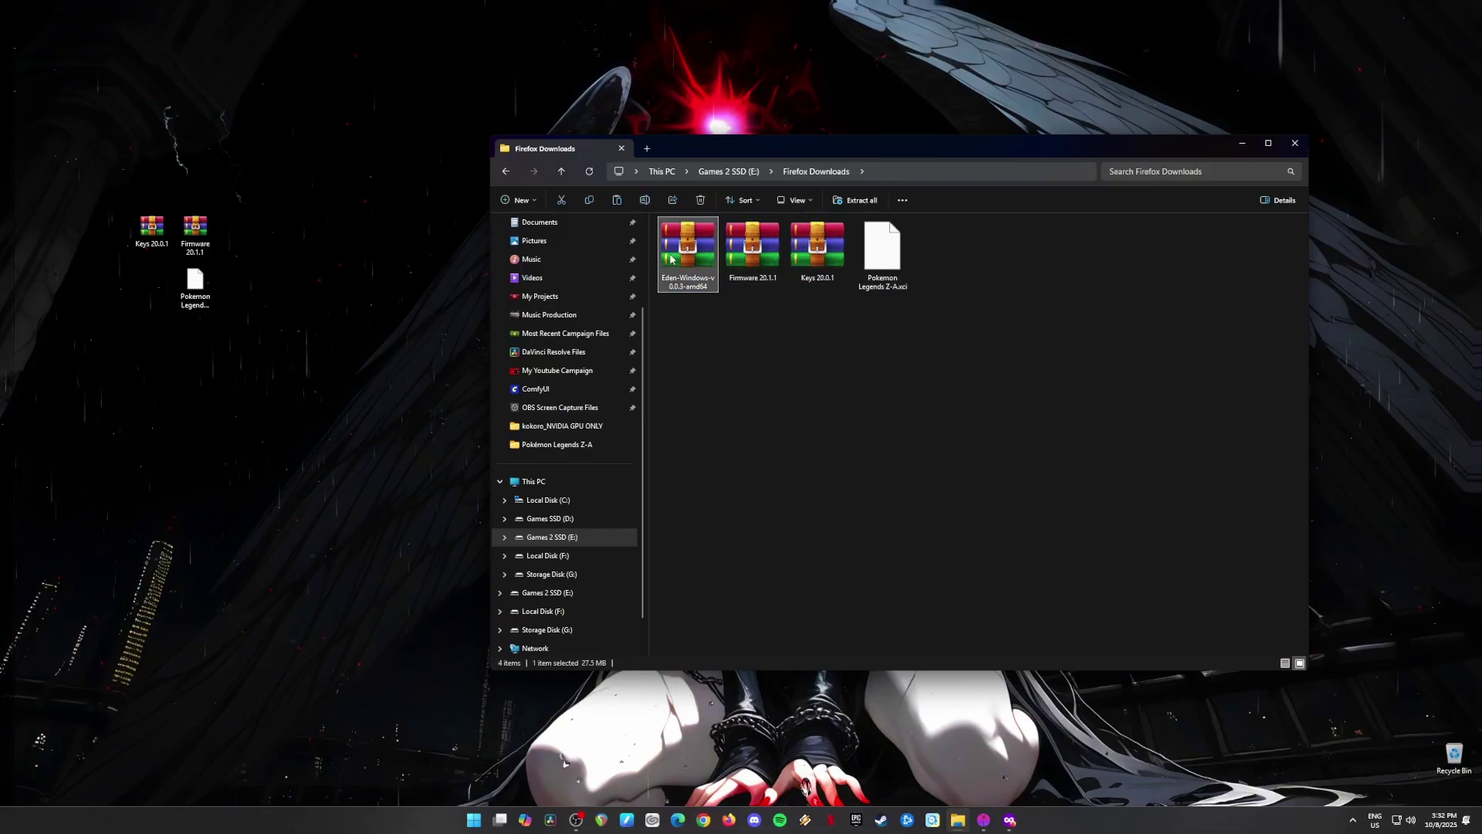
click(750, 253)
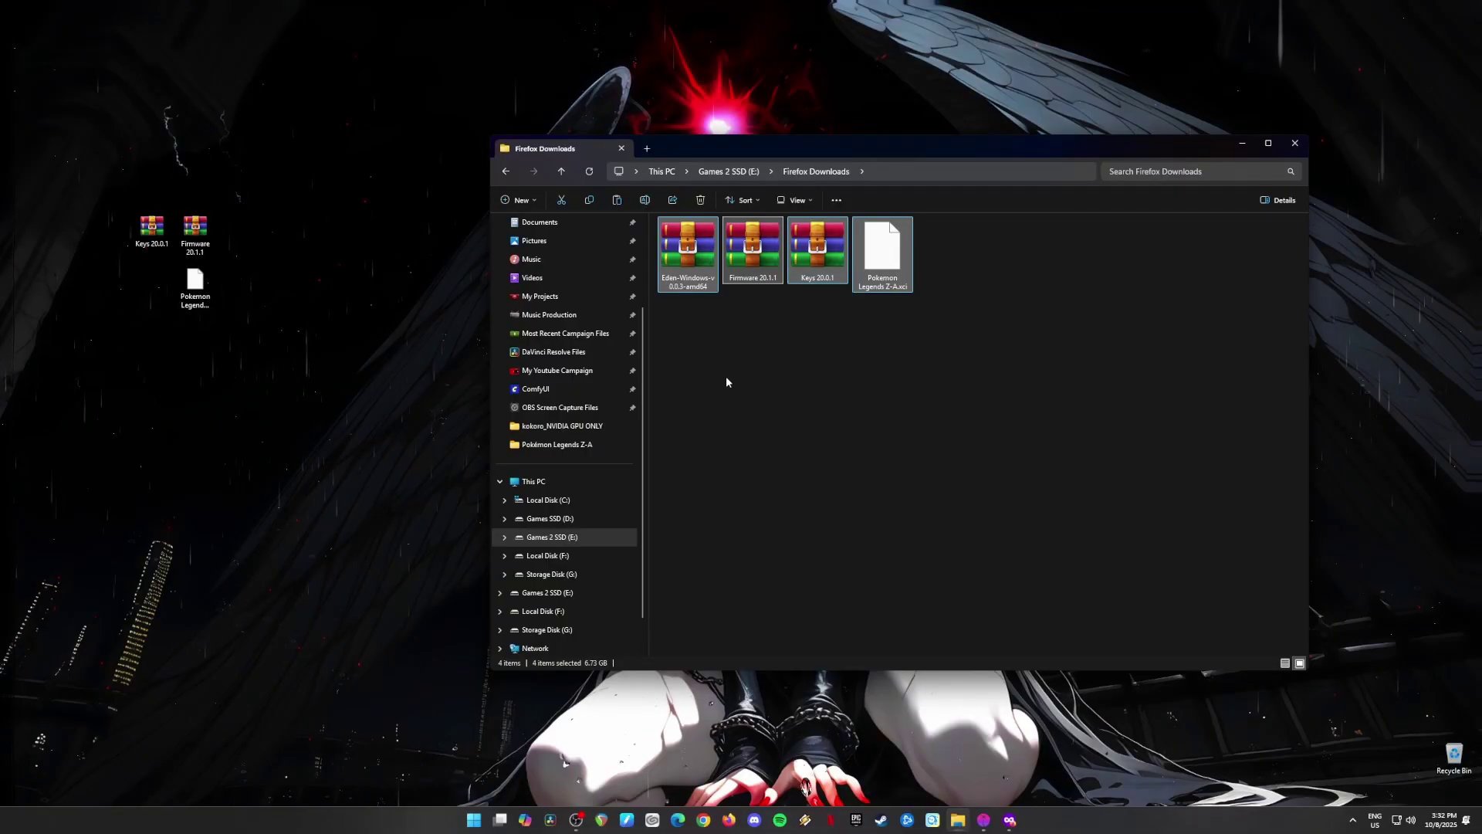
click(684, 243)
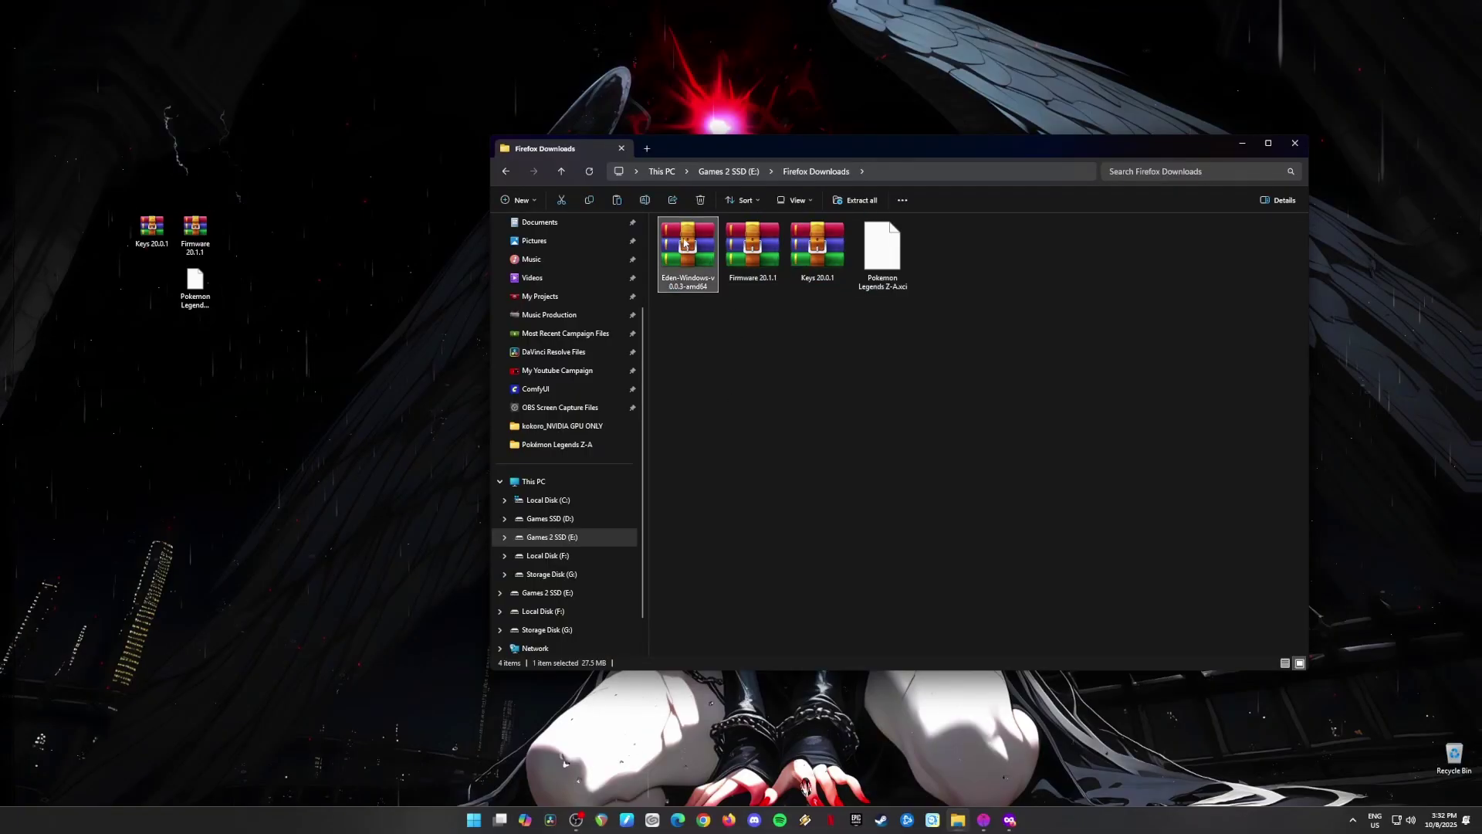
click(754, 279)
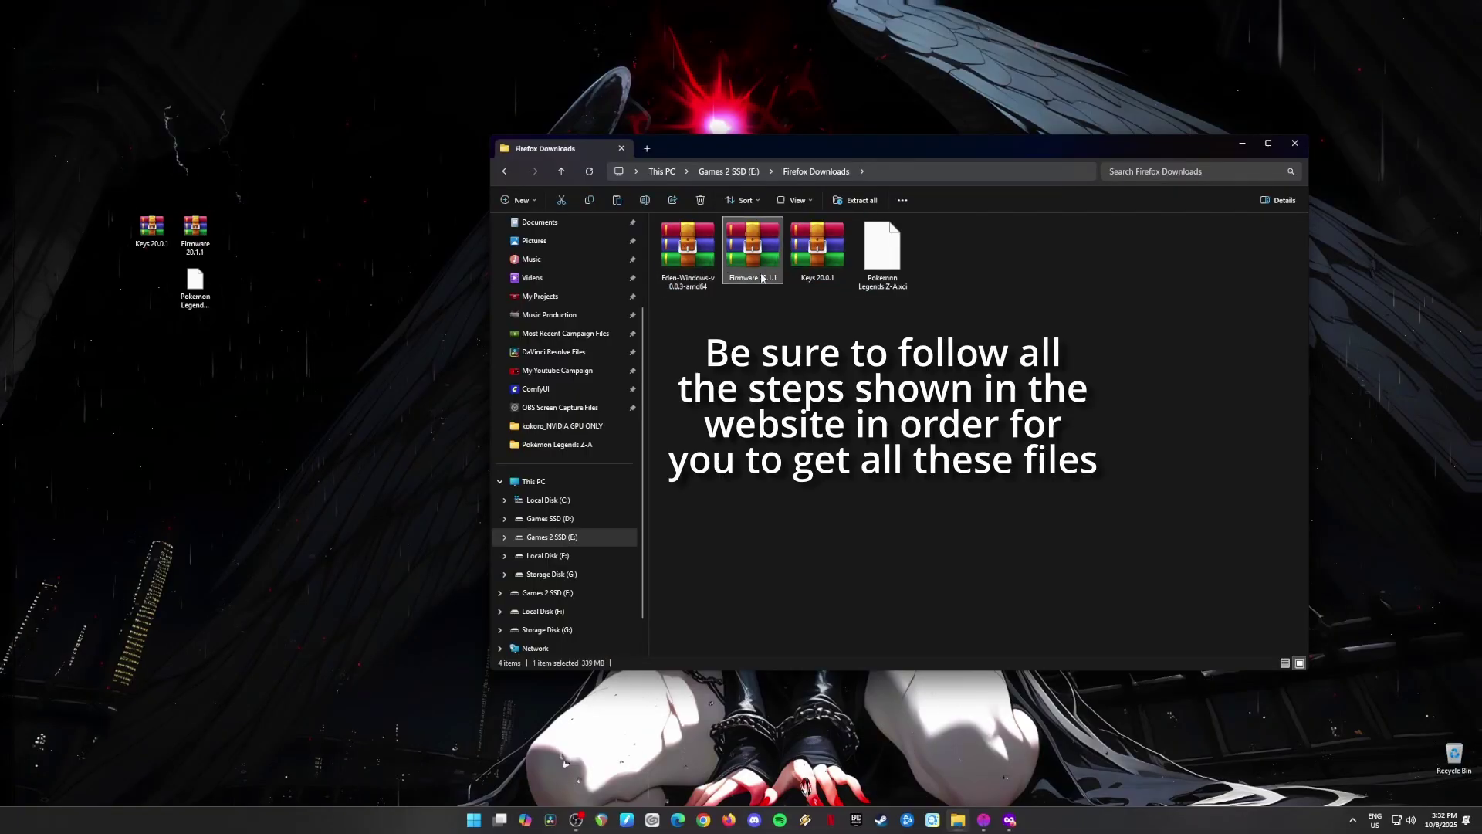
click(820, 257)
click(888, 259)
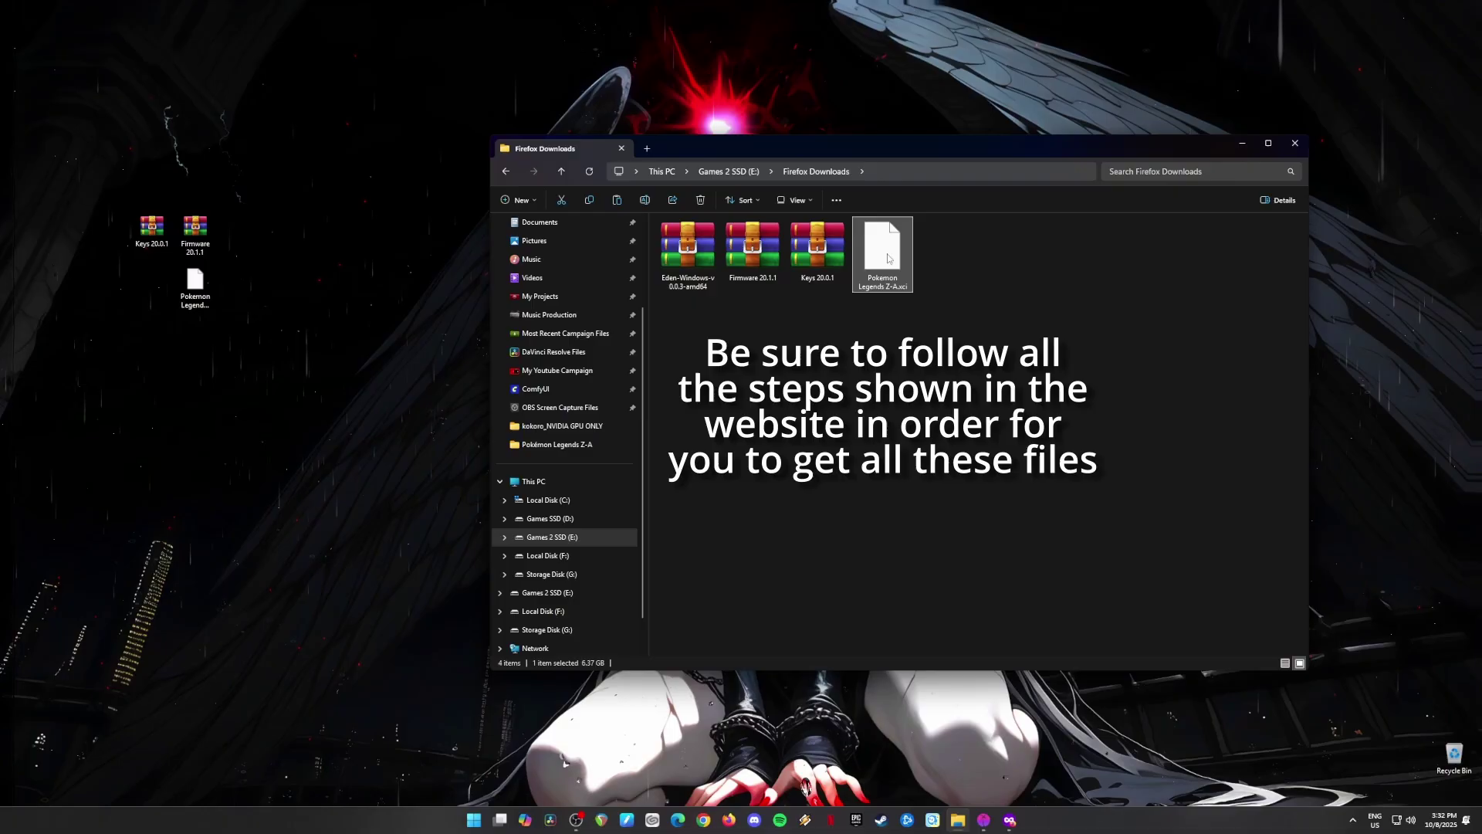
drag(936, 332, 806, 366)
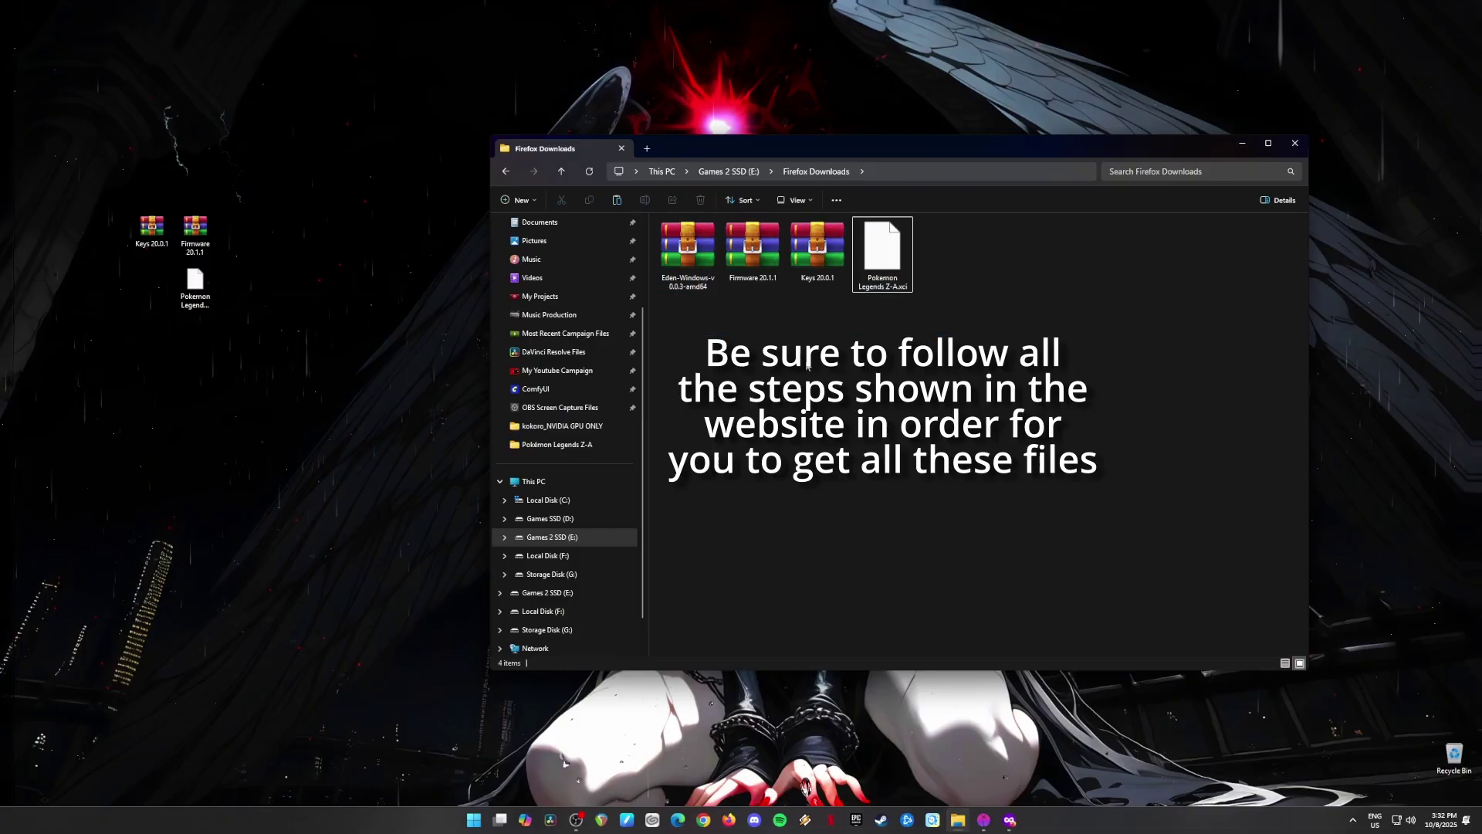
click(691, 234)
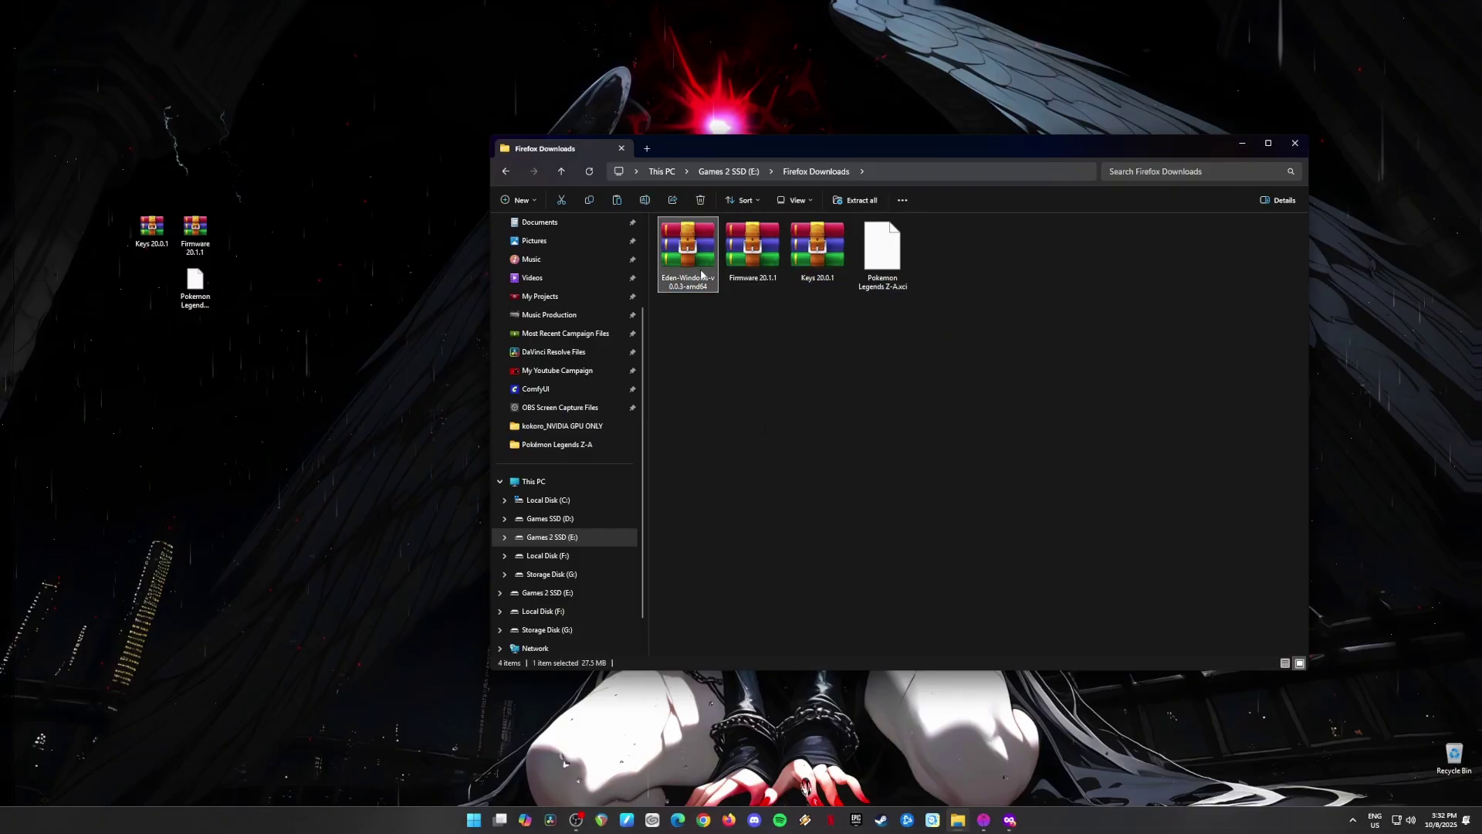
click(751, 254)
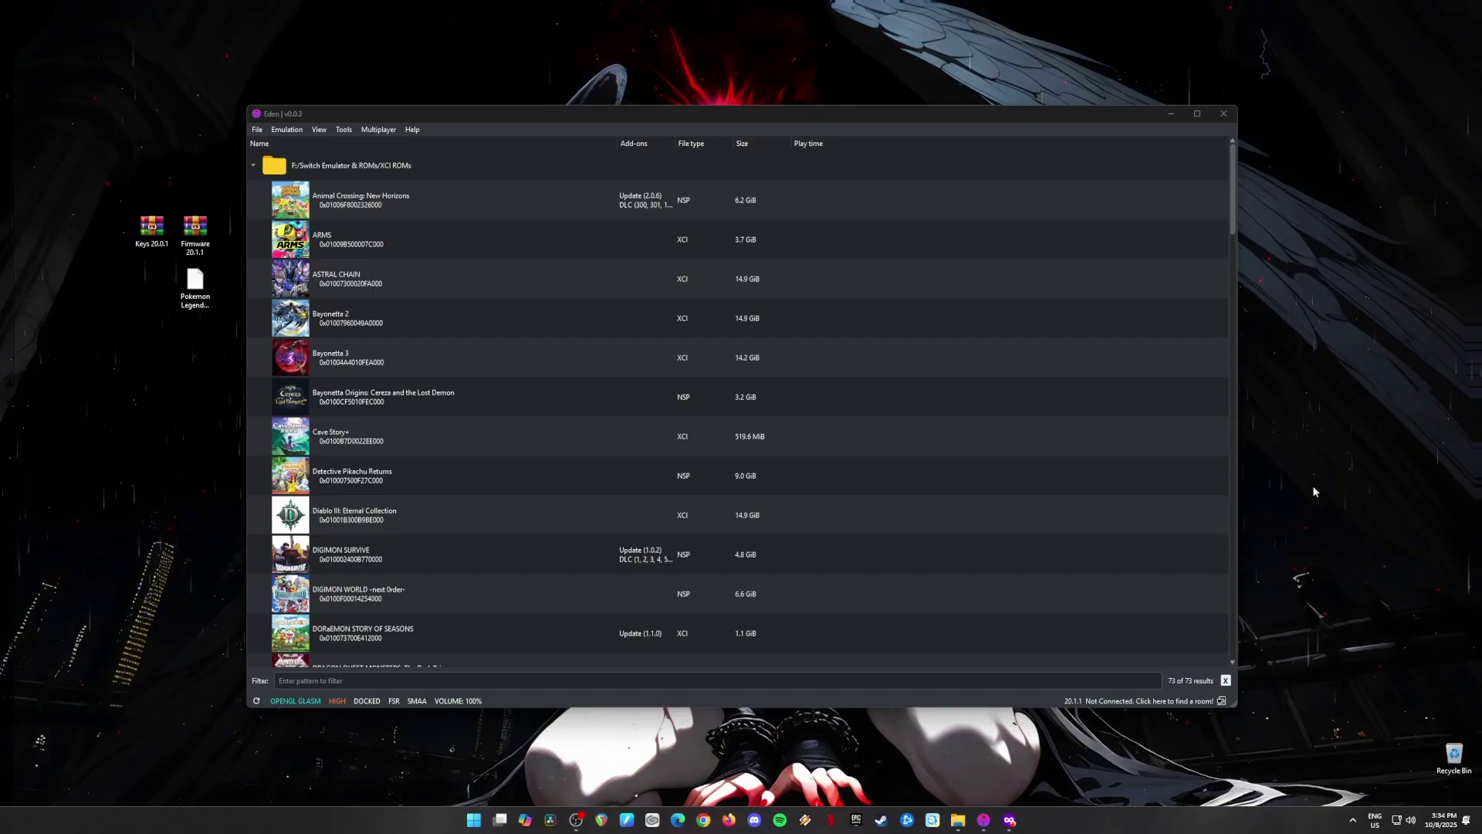
drag(113, 205, 220, 354)
click(162, 242)
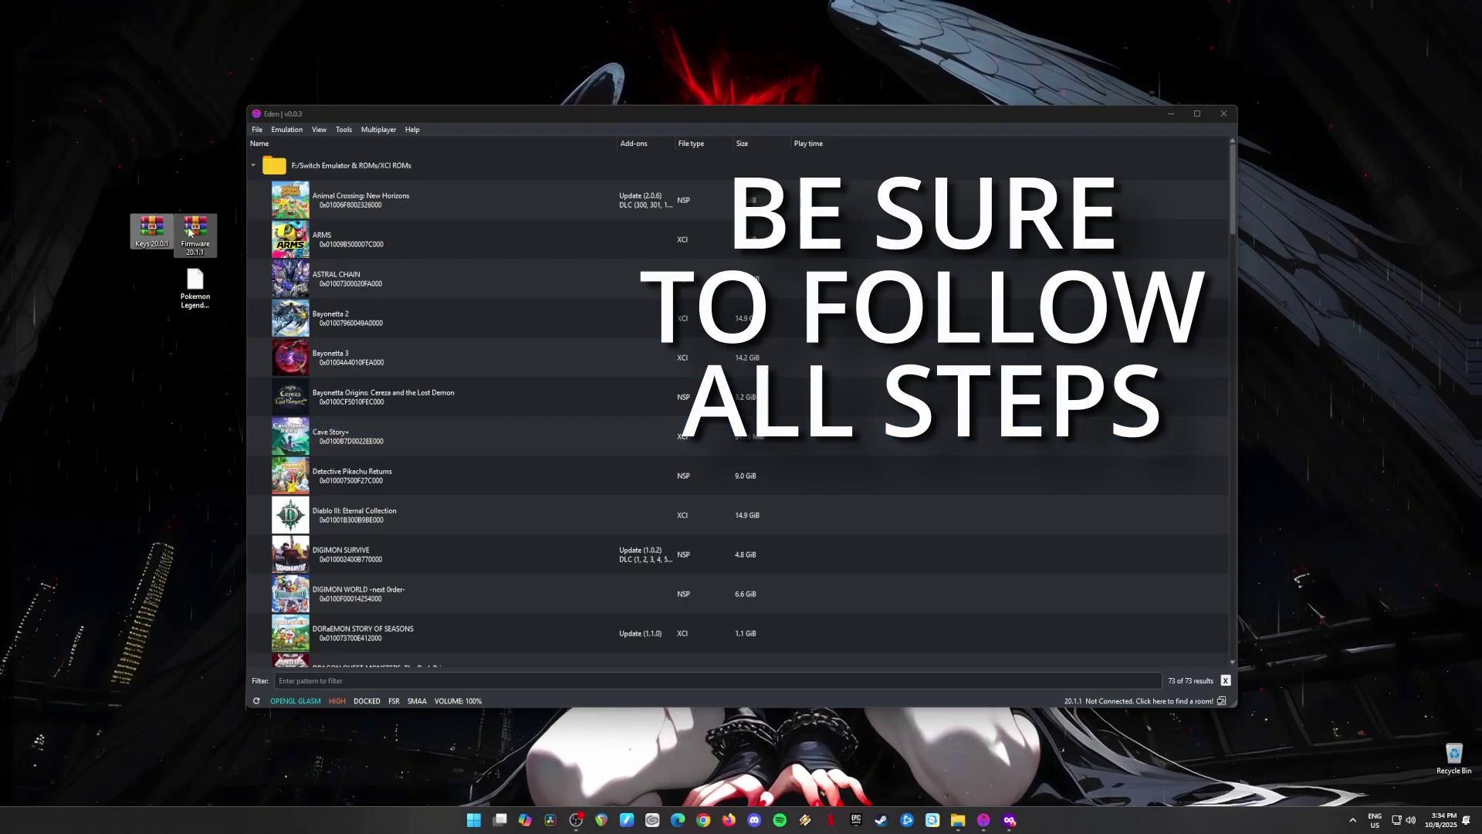
click(193, 282)
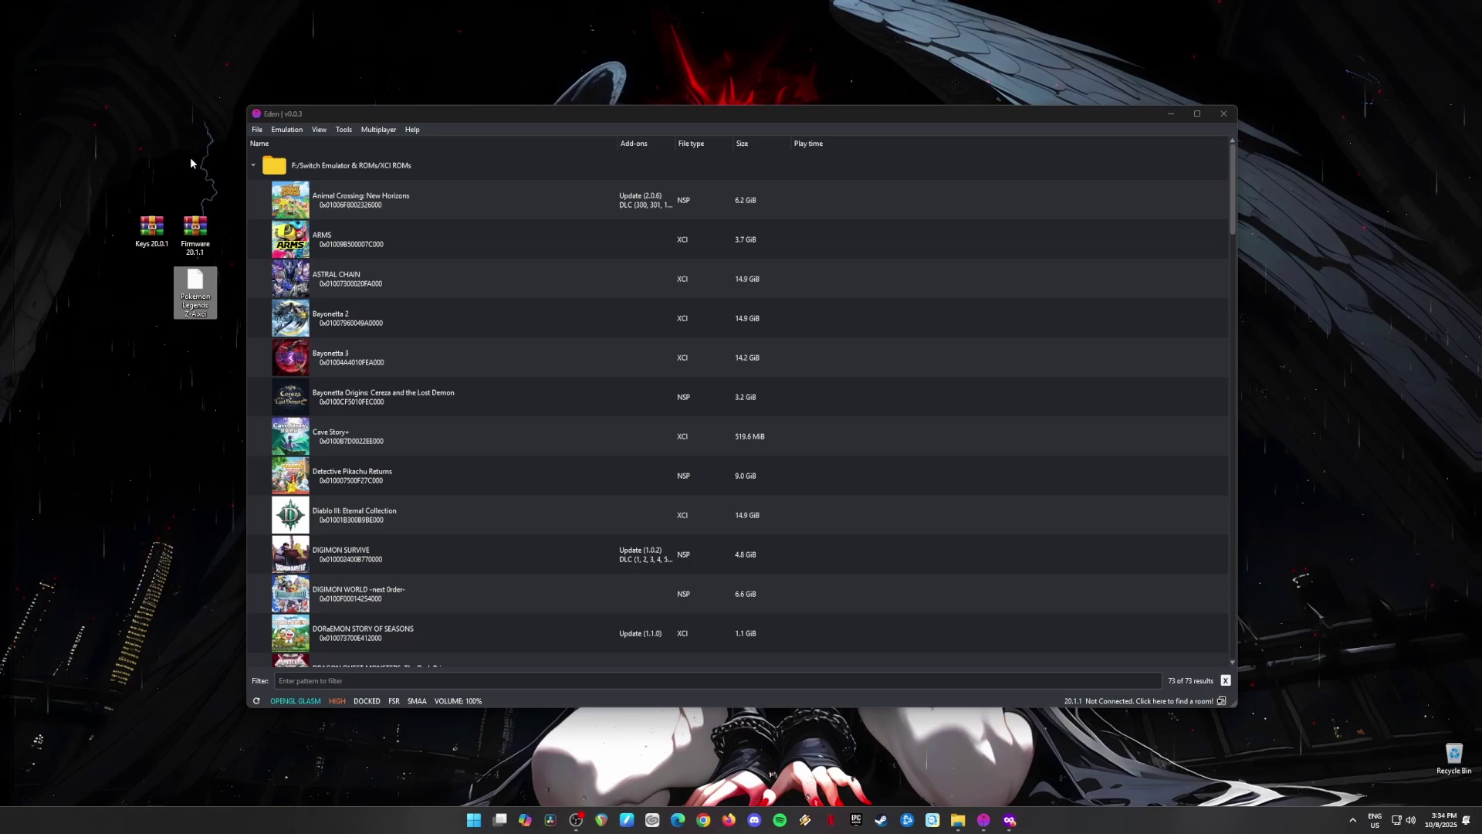
click(205, 244)
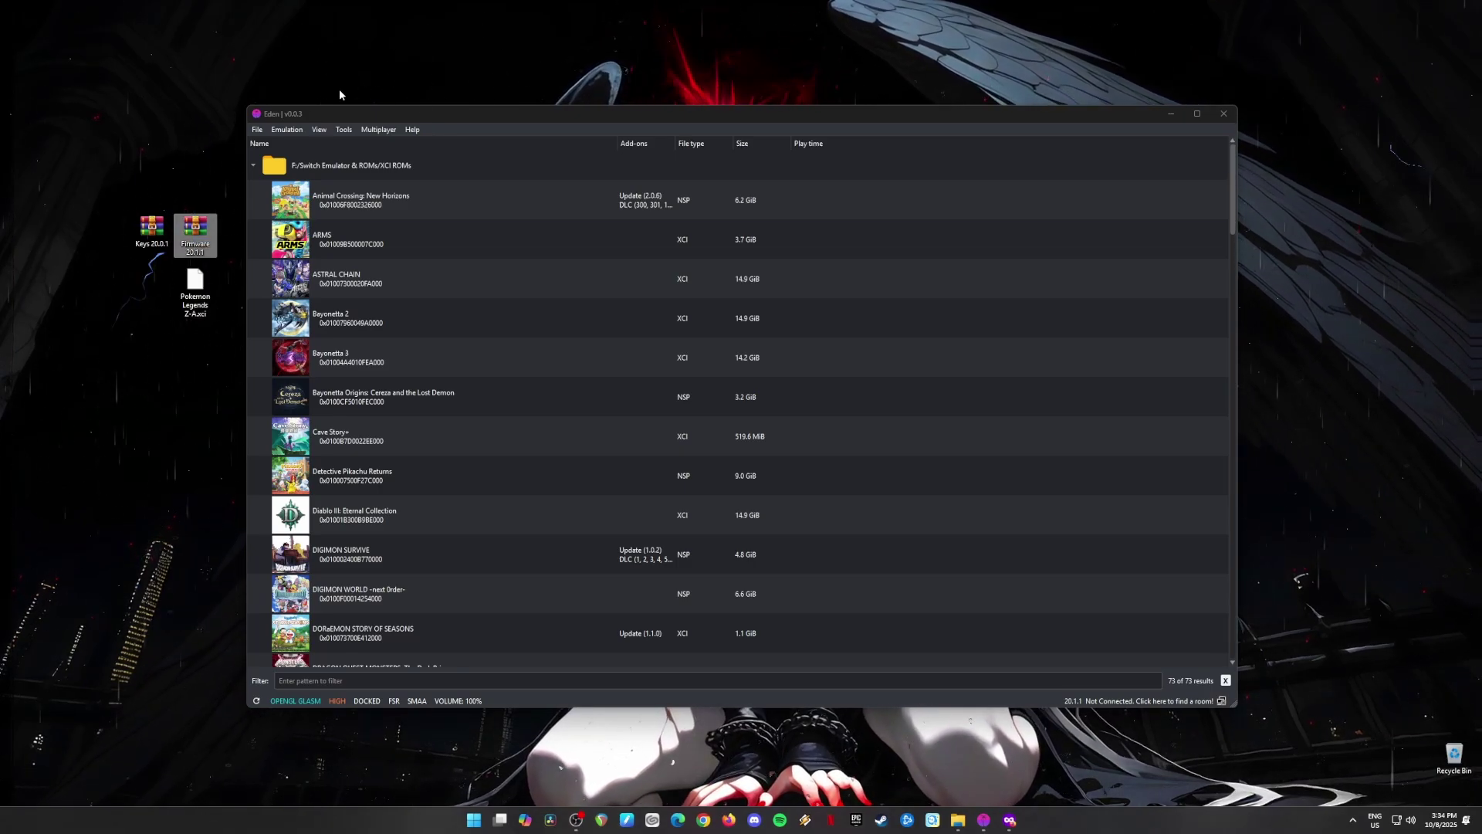
Install Firmware 20.1.1 in Eden from its ZIP archive in the Latest Keys & Firmware folder
click(343, 130)
mouse_move(410, 164)
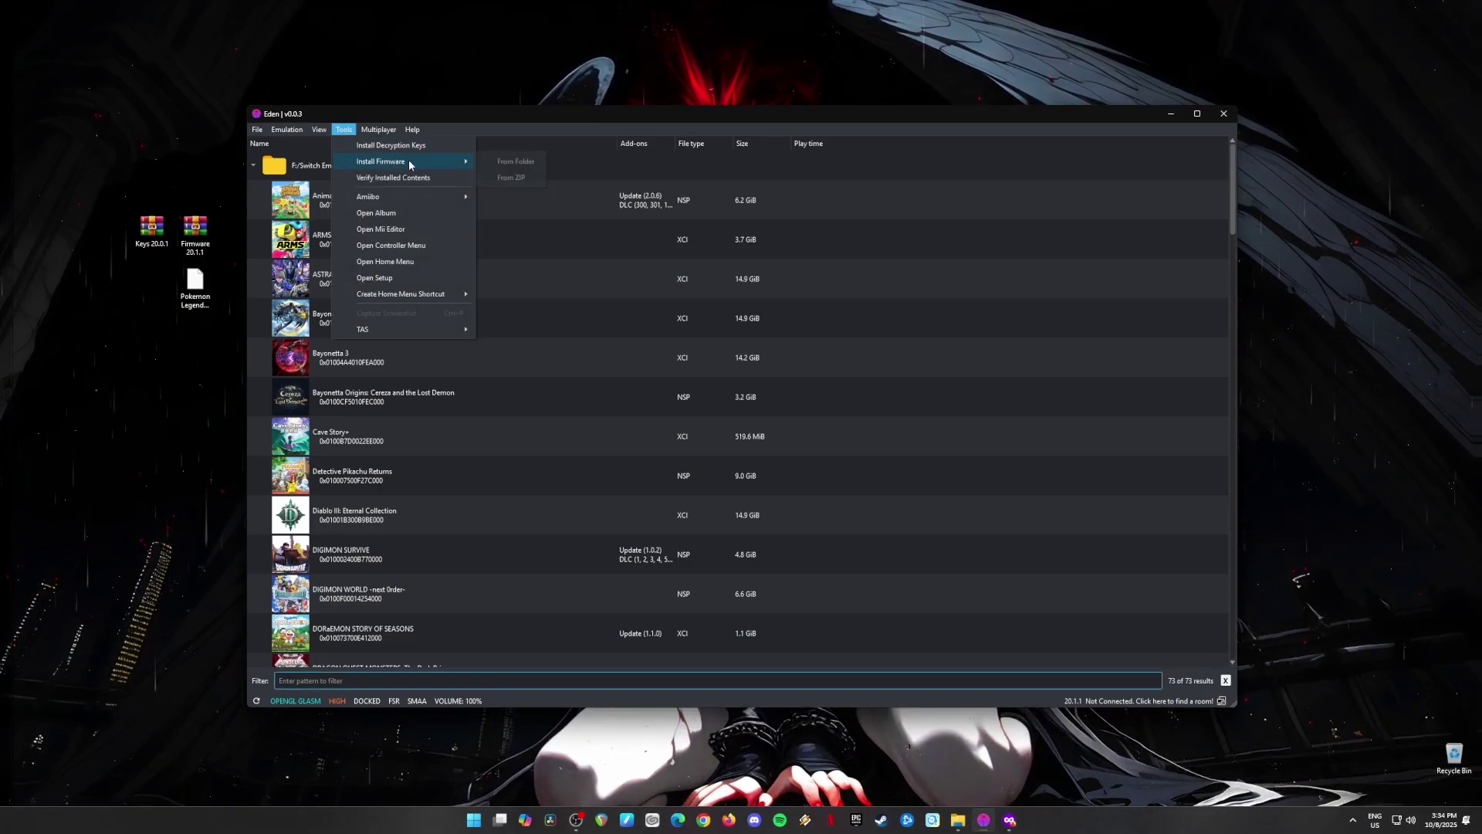
click(512, 178)
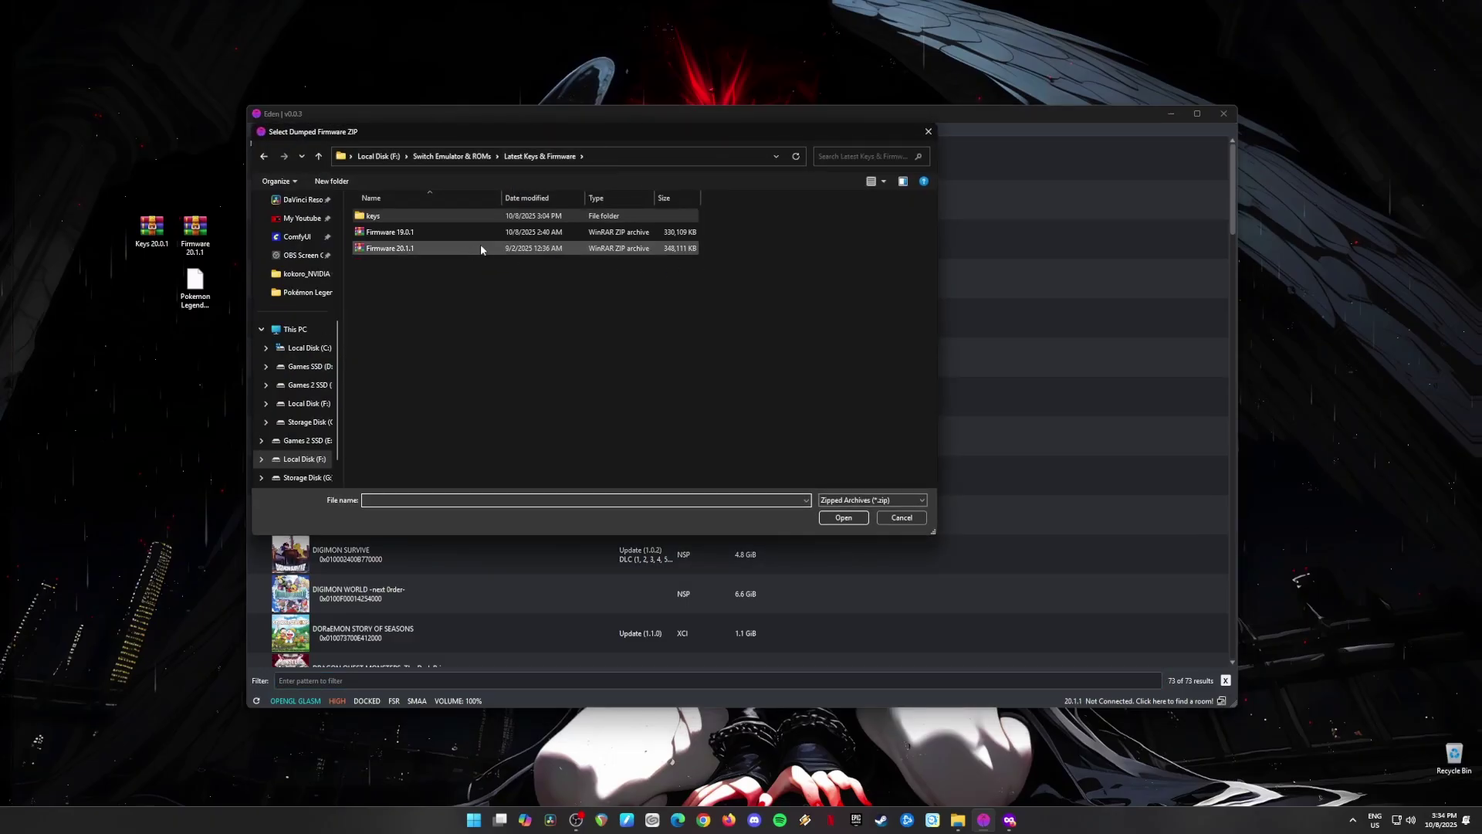
click(431, 248)
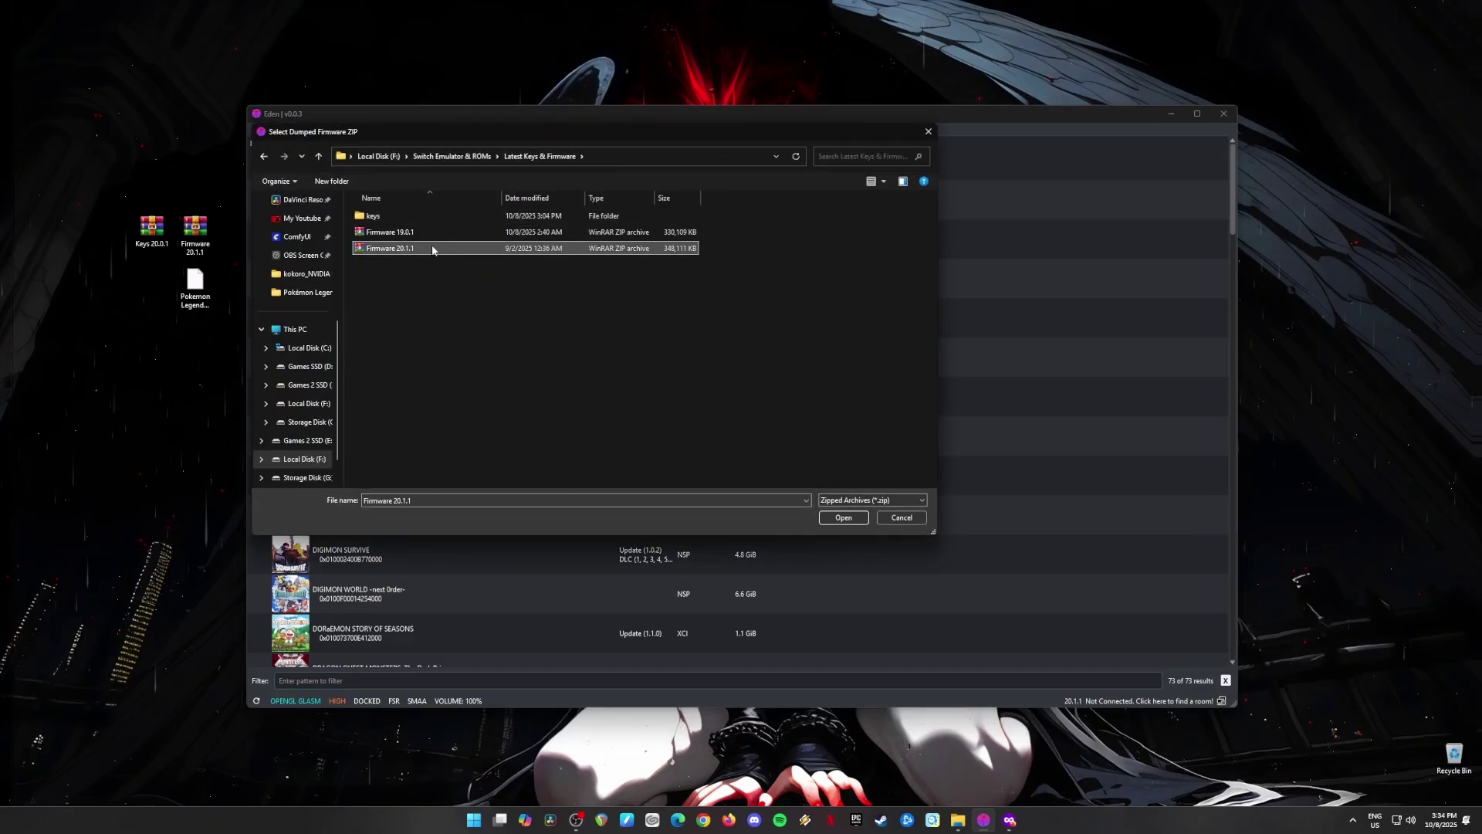
click(843, 524)
click(836, 521)
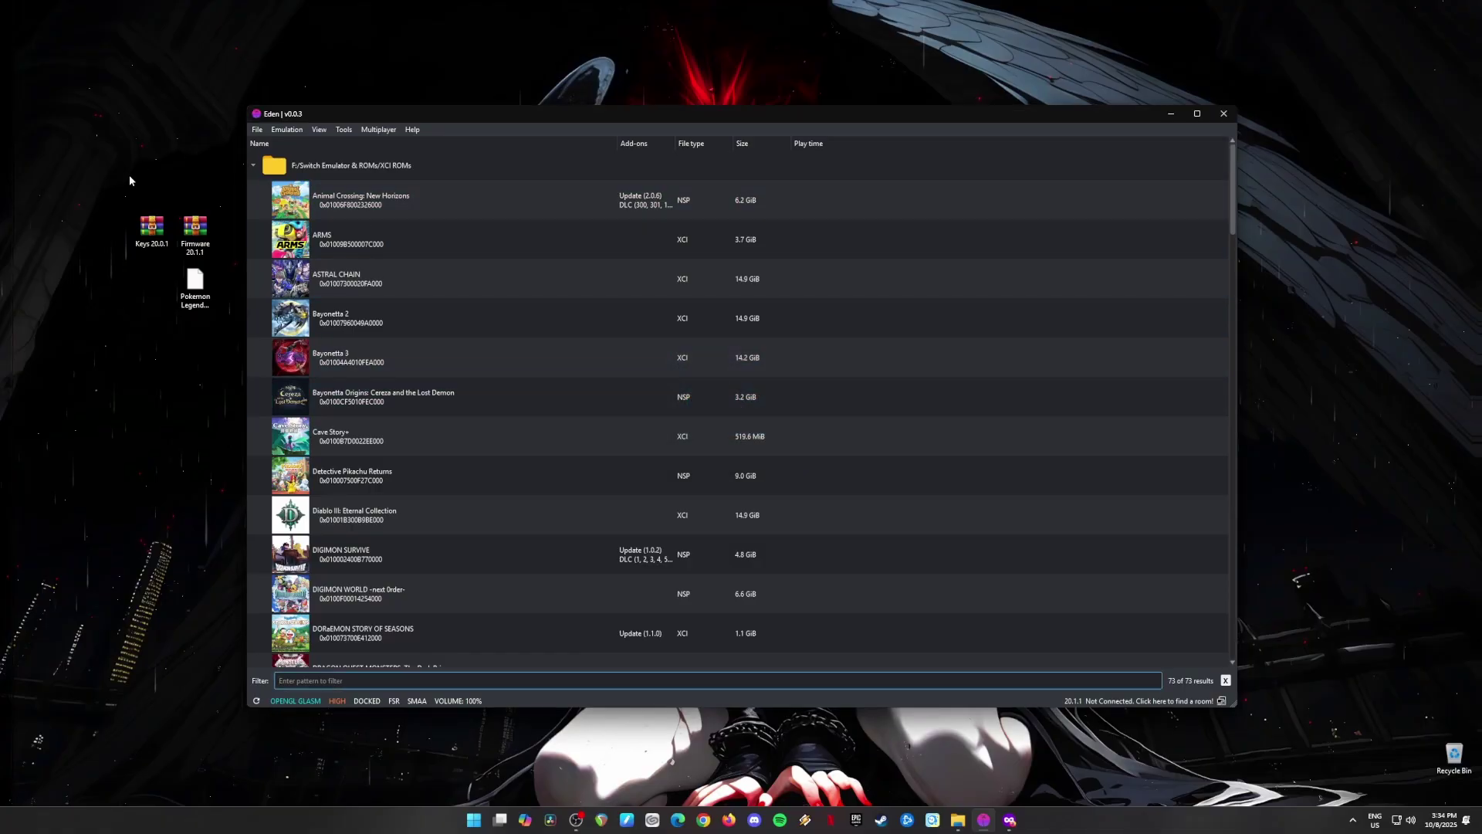
Open the Keys 20.0.1 archive and copy prod.keys and title.keys into the keys folder shown in Eden's decryption keys file picker
click(154, 227)
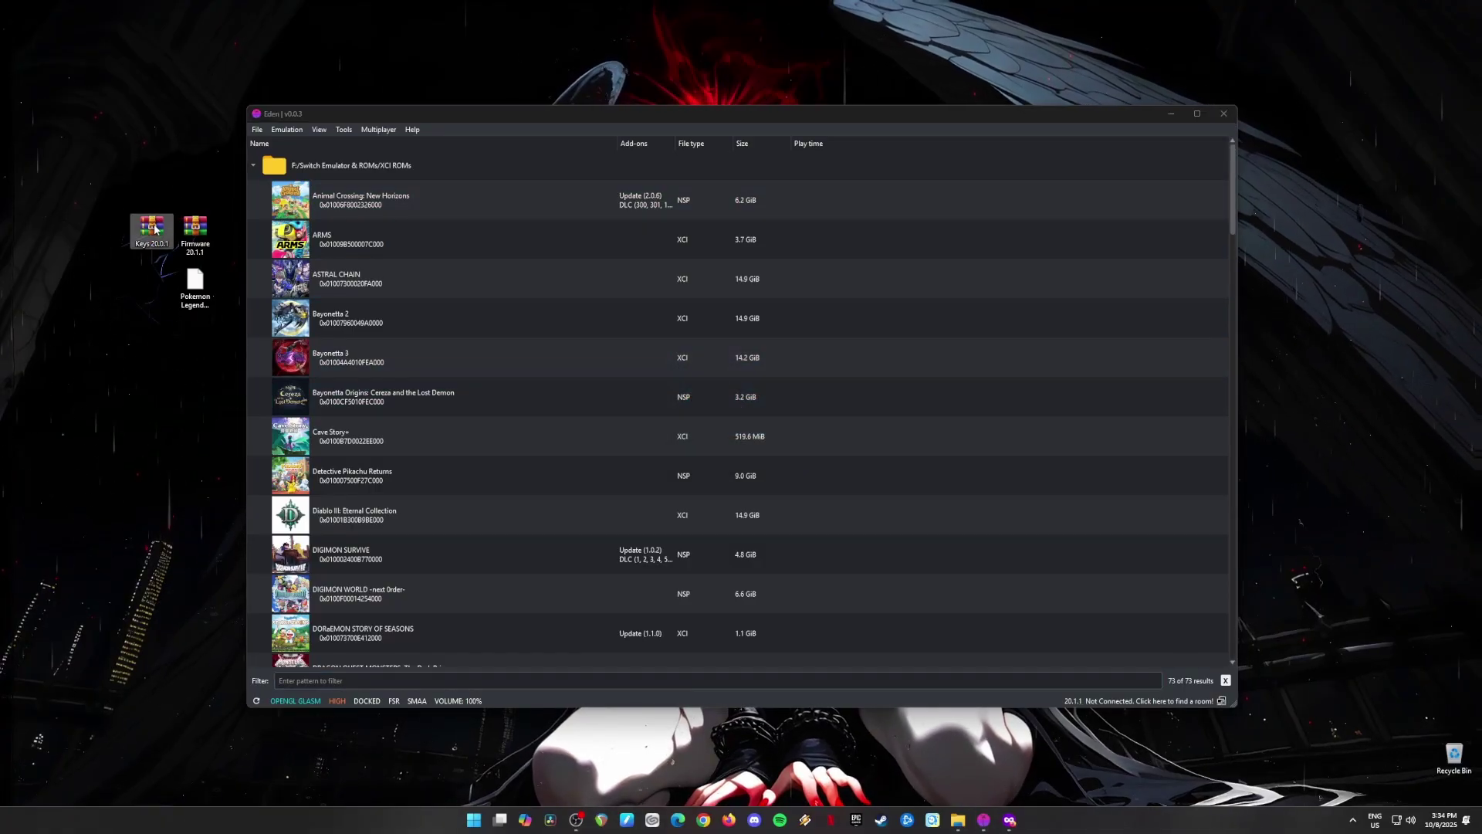
double_click(154, 228)
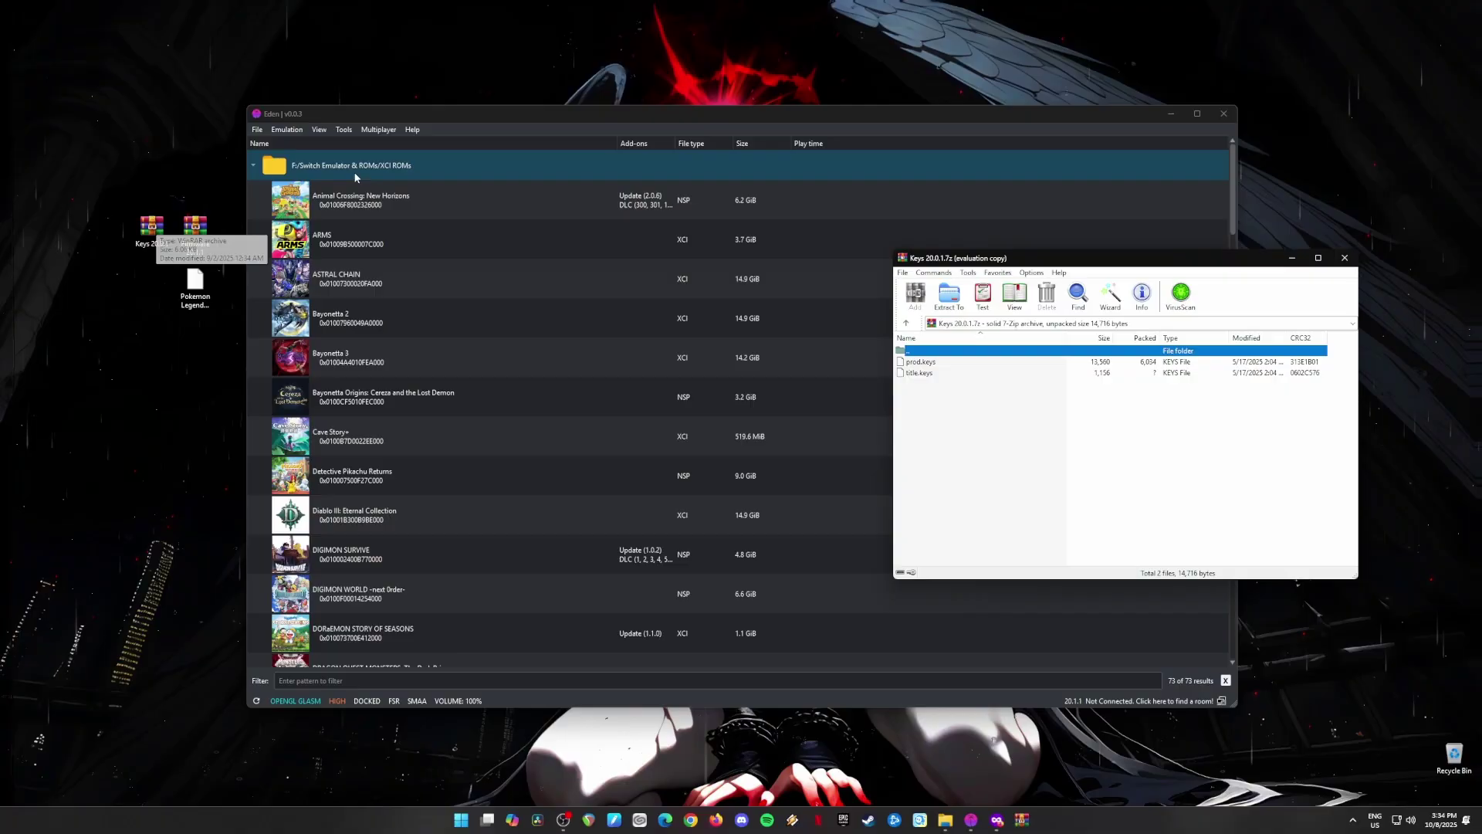
click(344, 130)
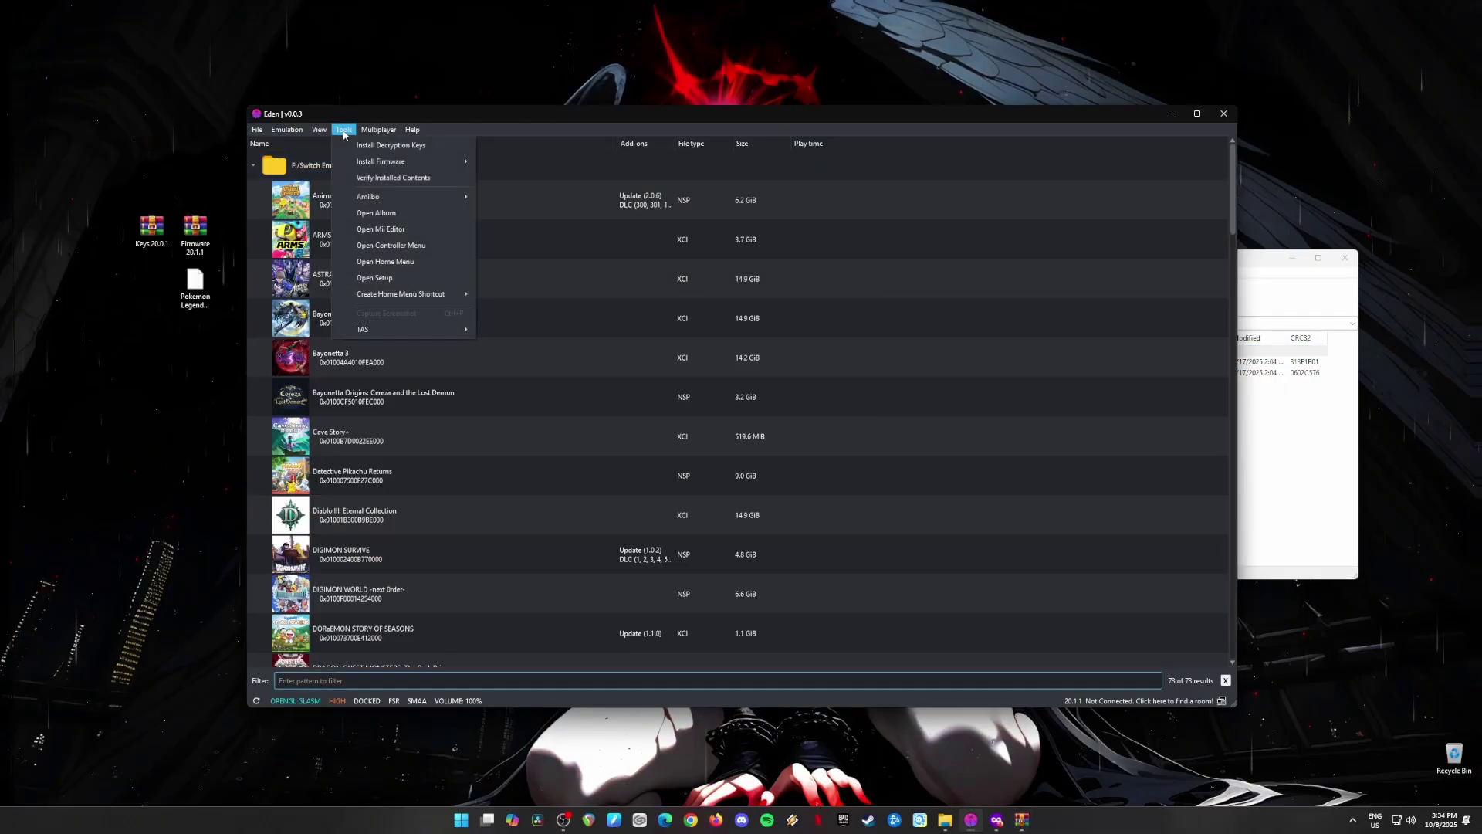
click(417, 146)
click(403, 219)
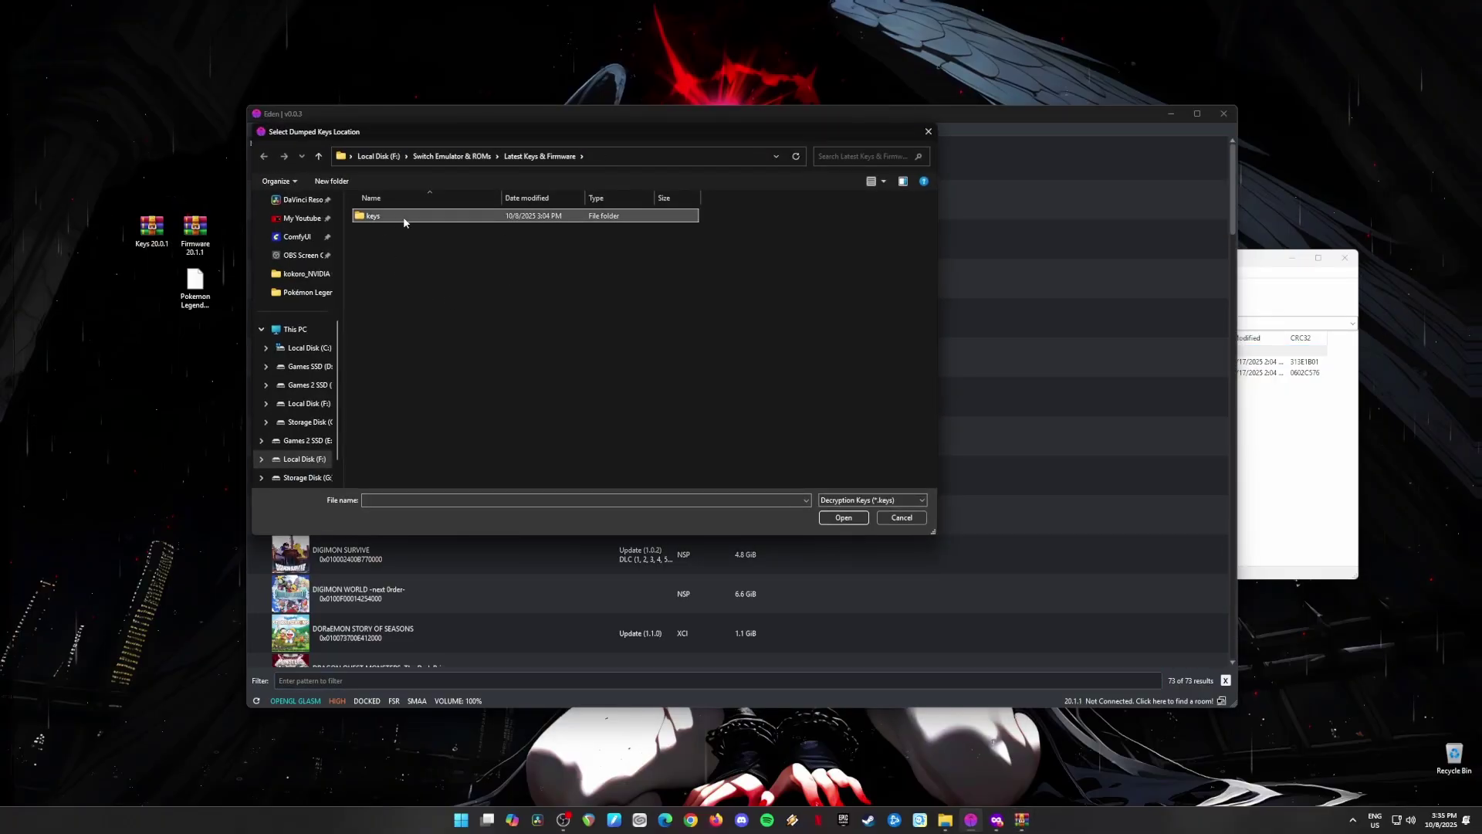
double_click(404, 222)
click(1315, 477)
click(830, 373)
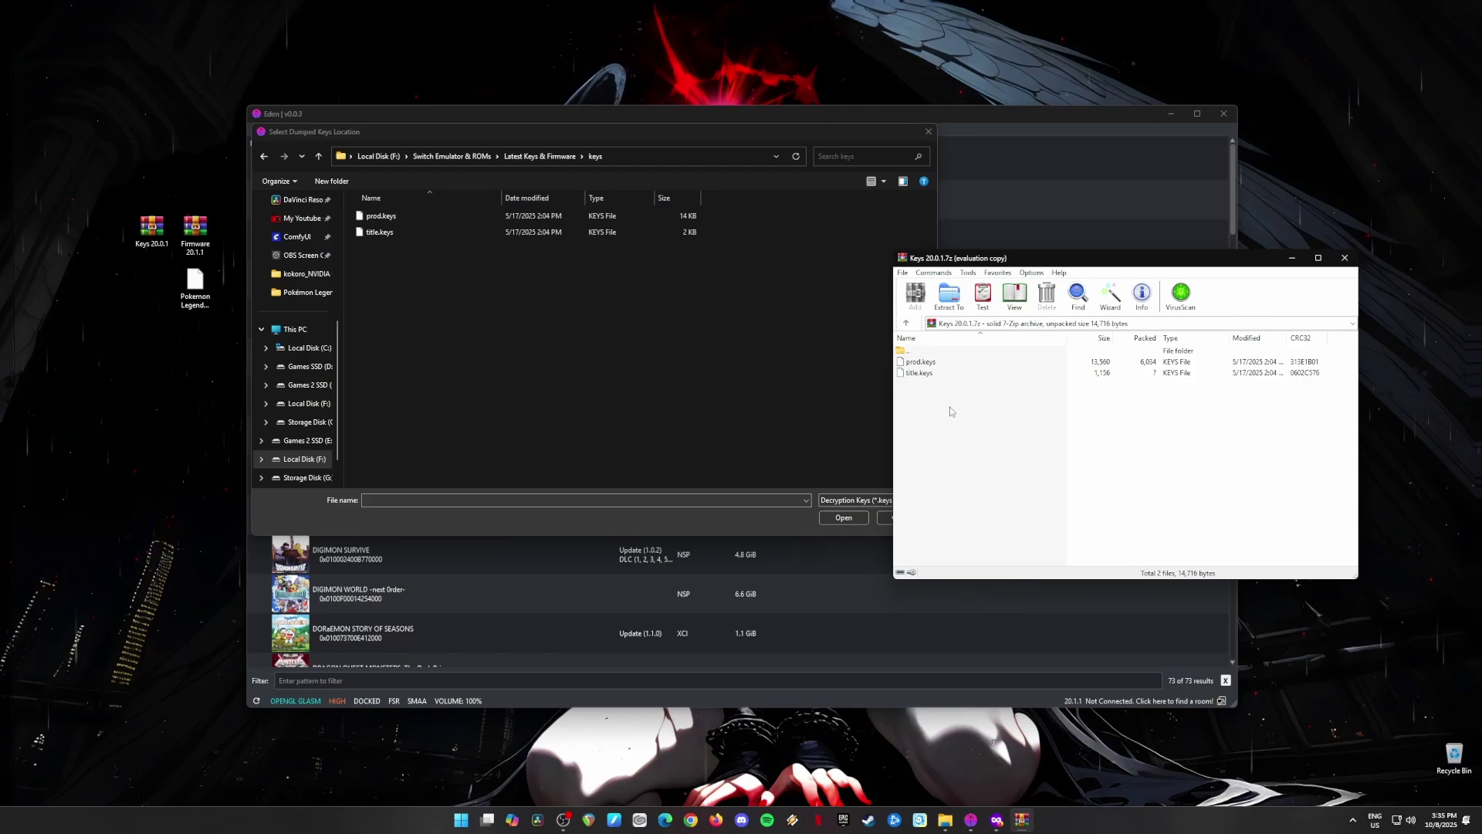
drag(963, 408, 935, 368)
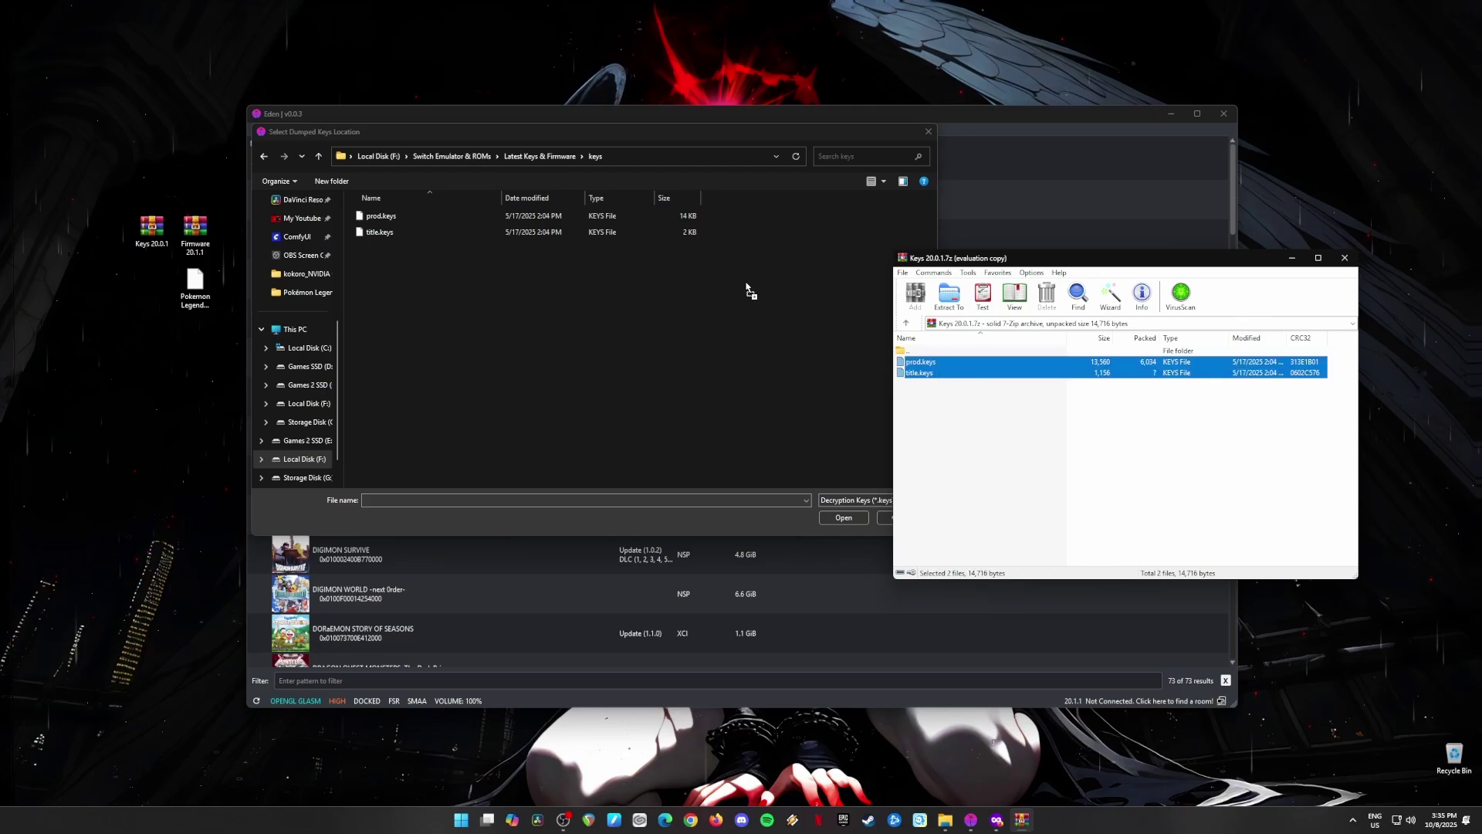
drag(575, 294, 570, 291)
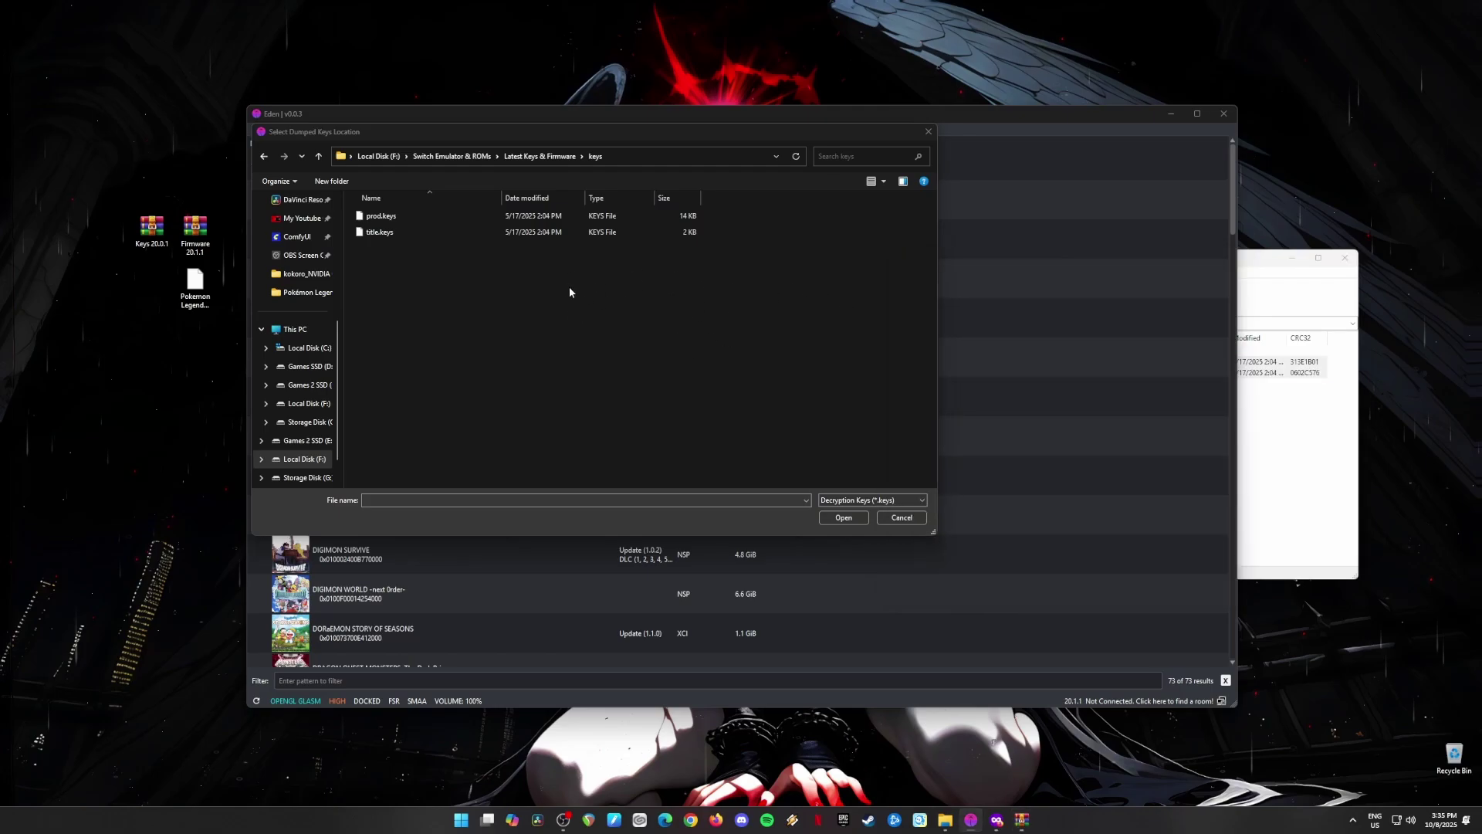
click(428, 338)
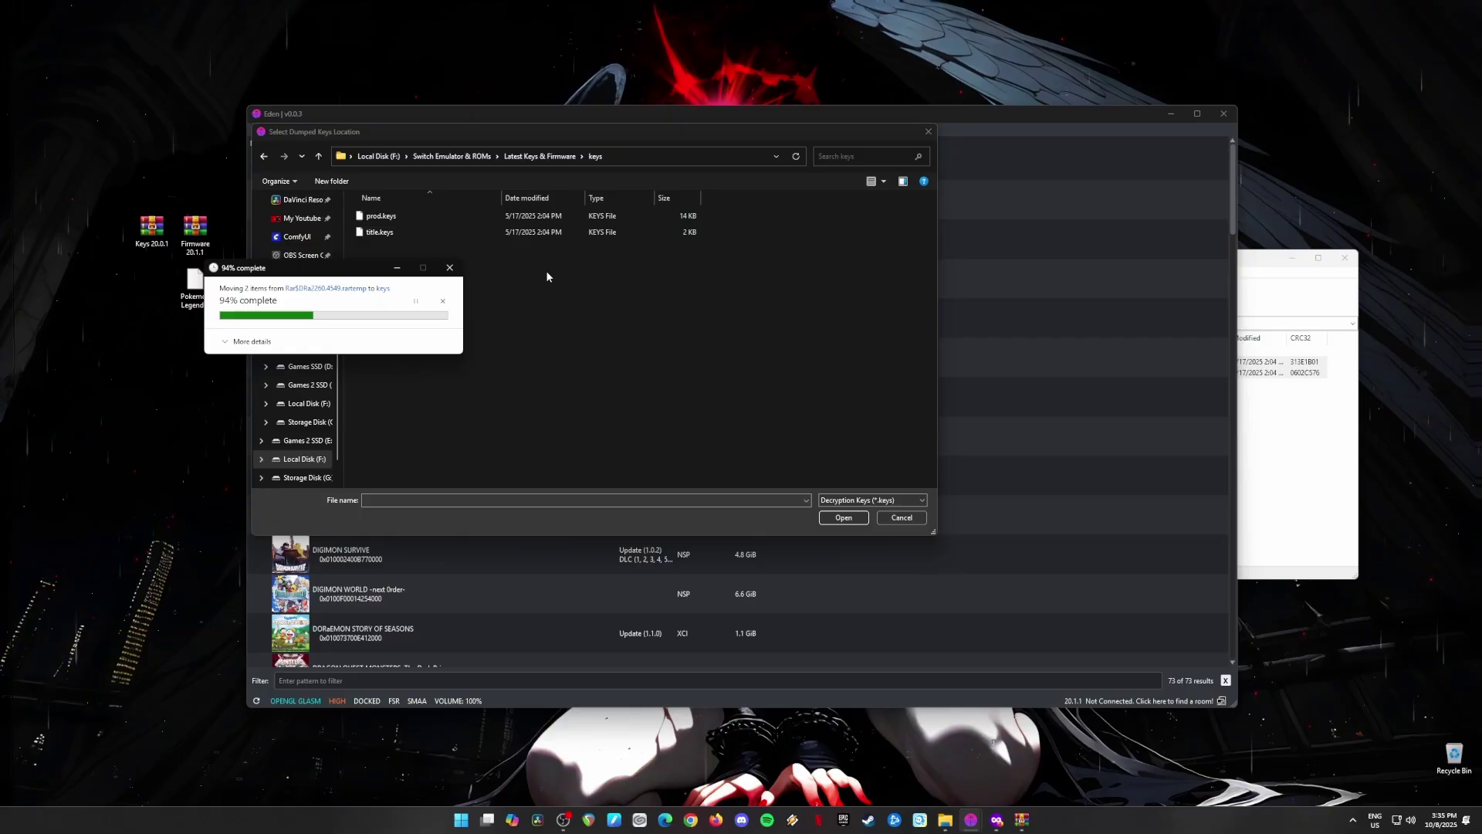
Install the decryption keys from prod.keys and dismiss the confirmation
click(376, 216)
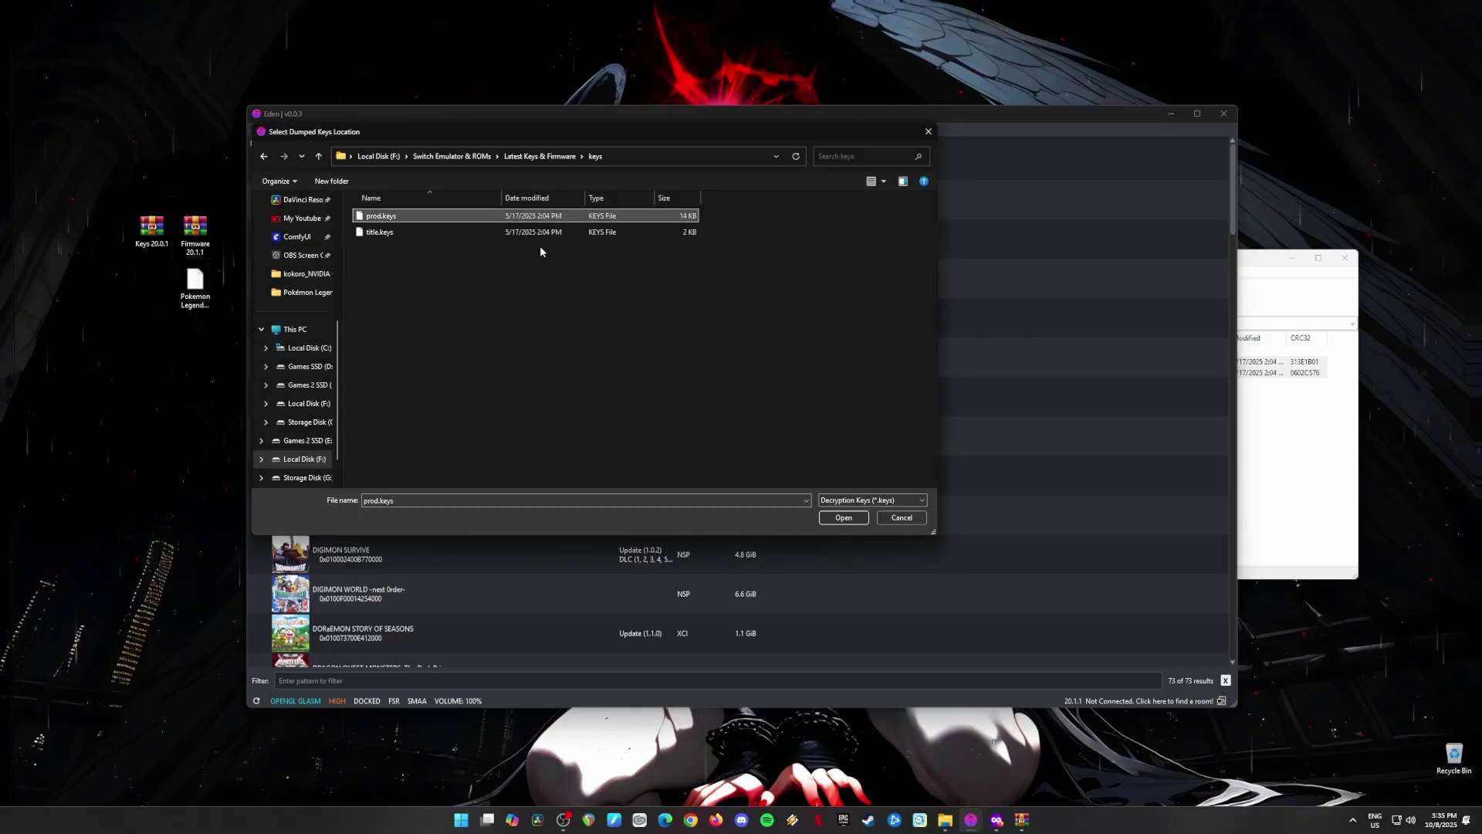
click(844, 517)
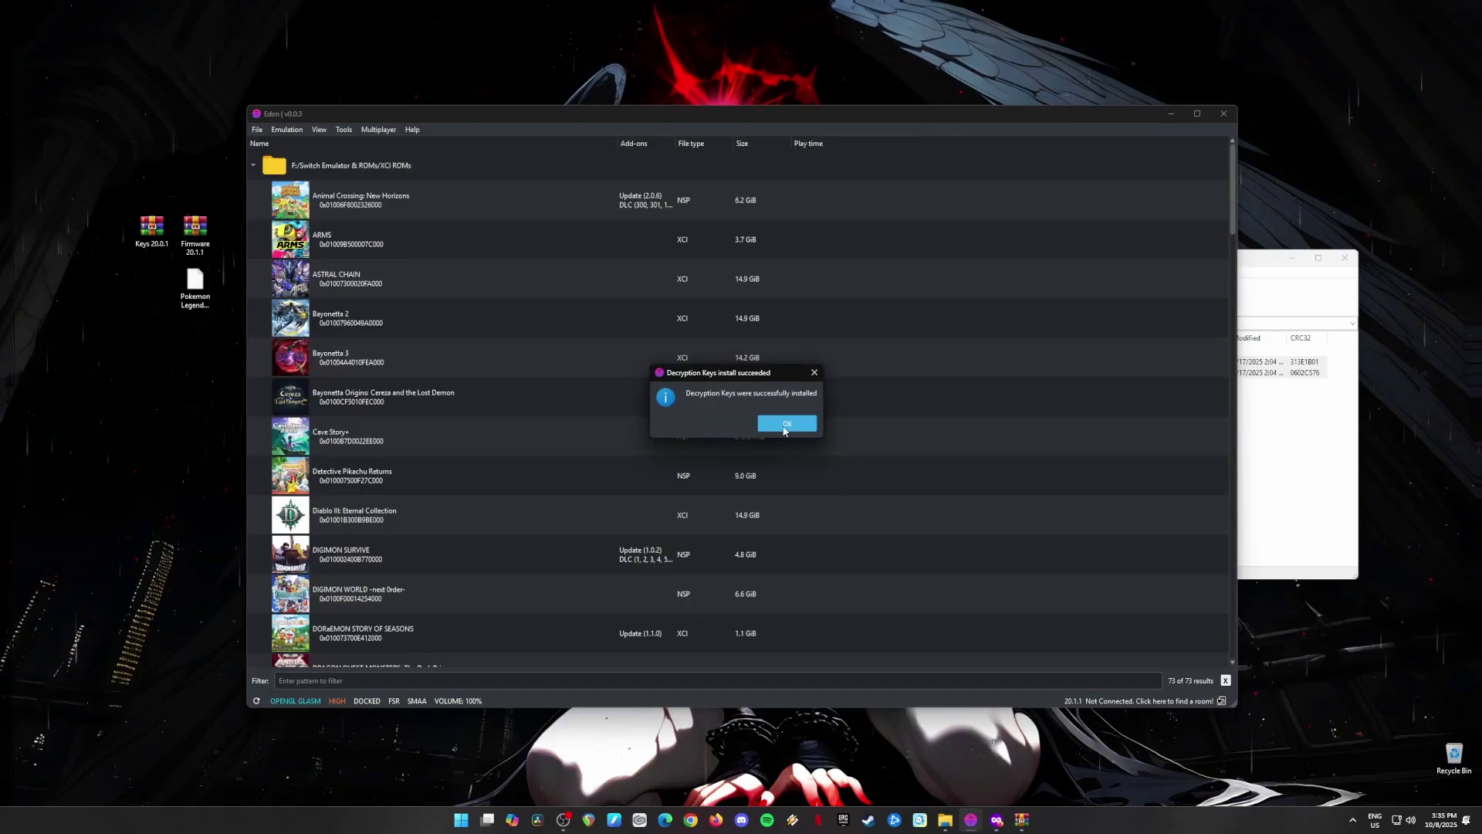
click(782, 425)
Install the decryption keys from title.keys in the keys folder, then close the Keys 20.0.1 archive
click(344, 129)
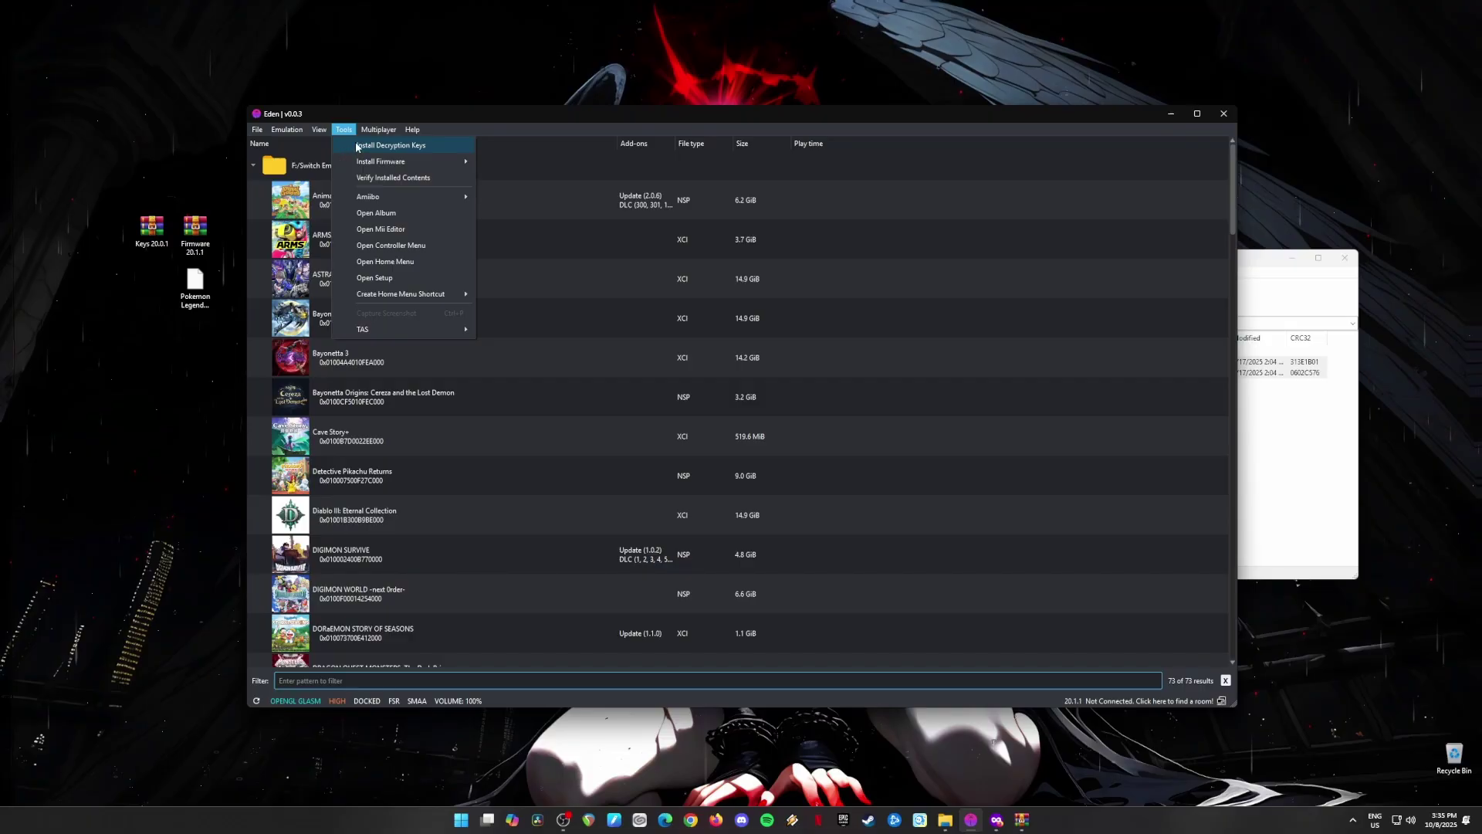
click(358, 146)
click(375, 232)
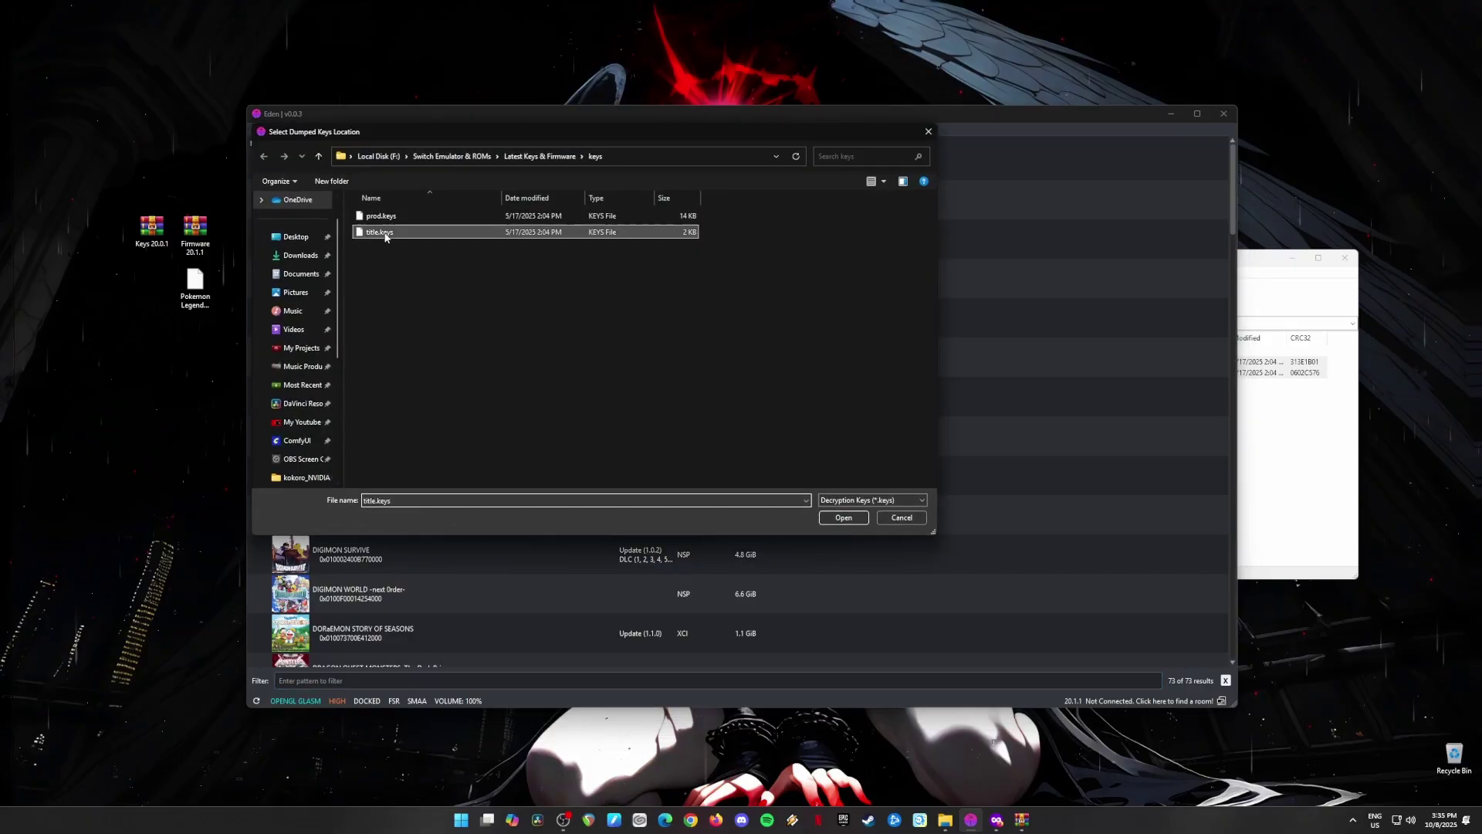
click(835, 517)
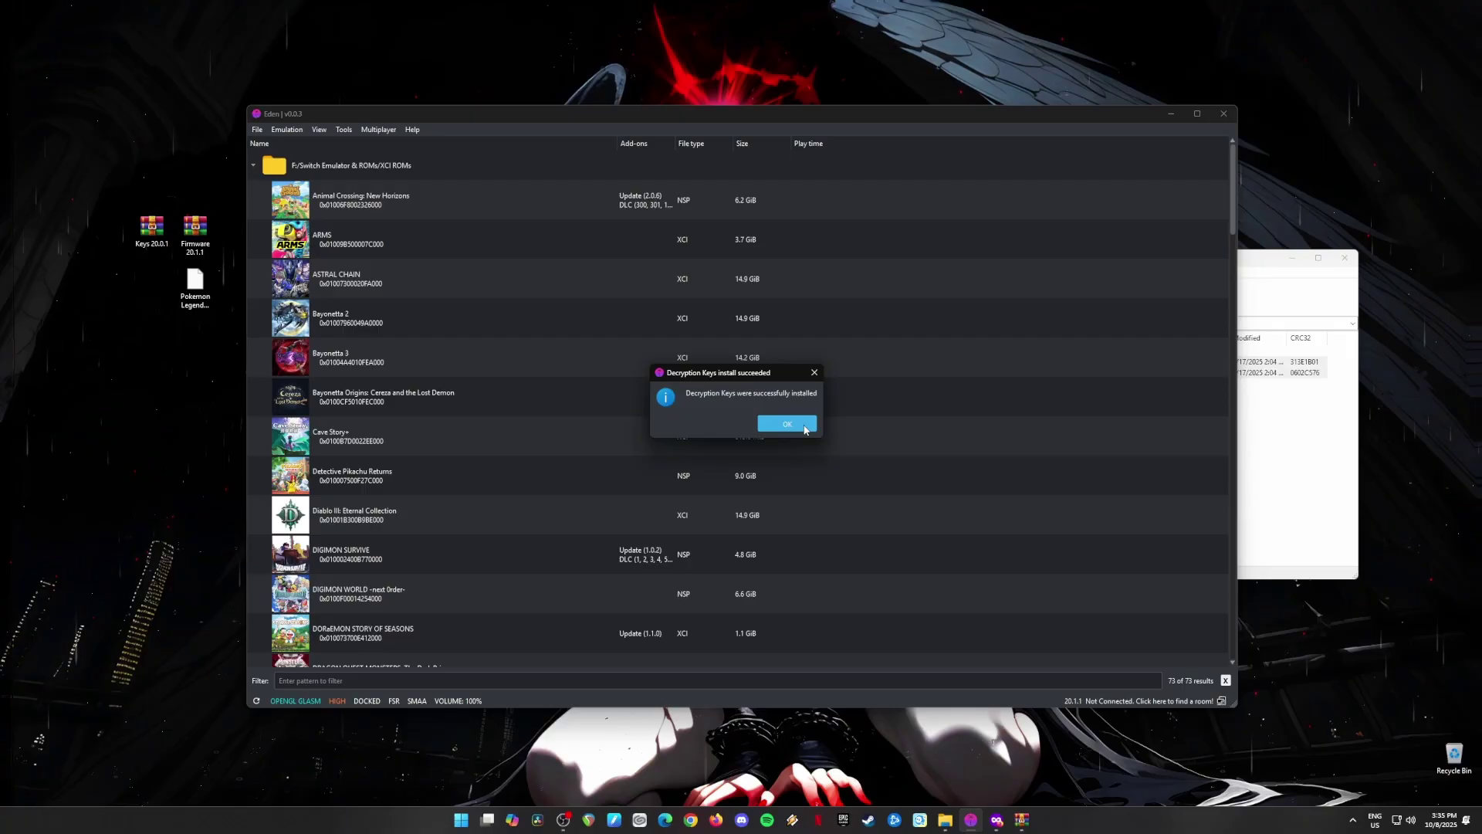
click(805, 430)
click(1344, 260)
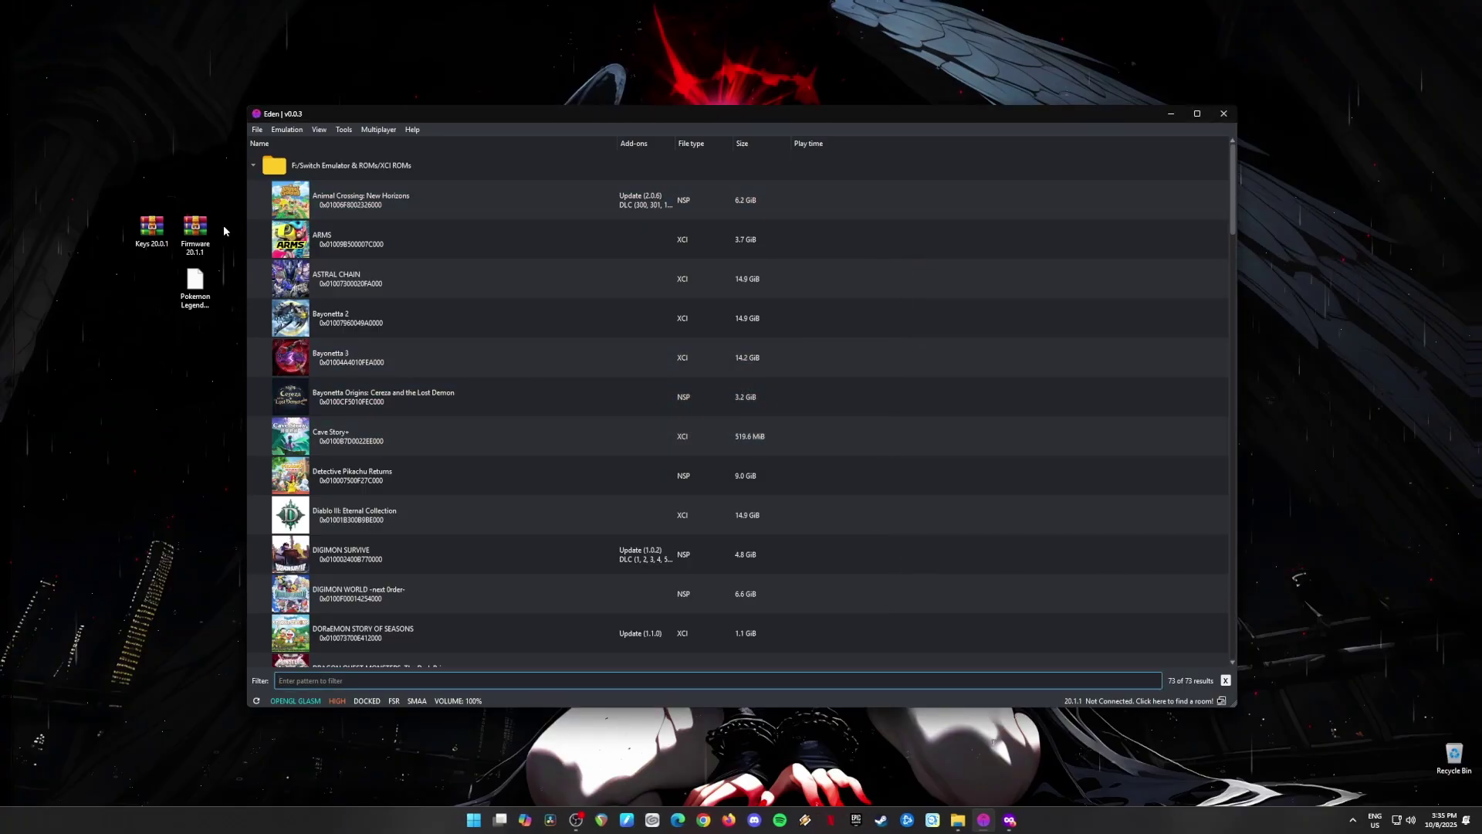
Open the emulator configuration and keep the confirmation before stopping emulation at Always ask (Default)
click(198, 296)
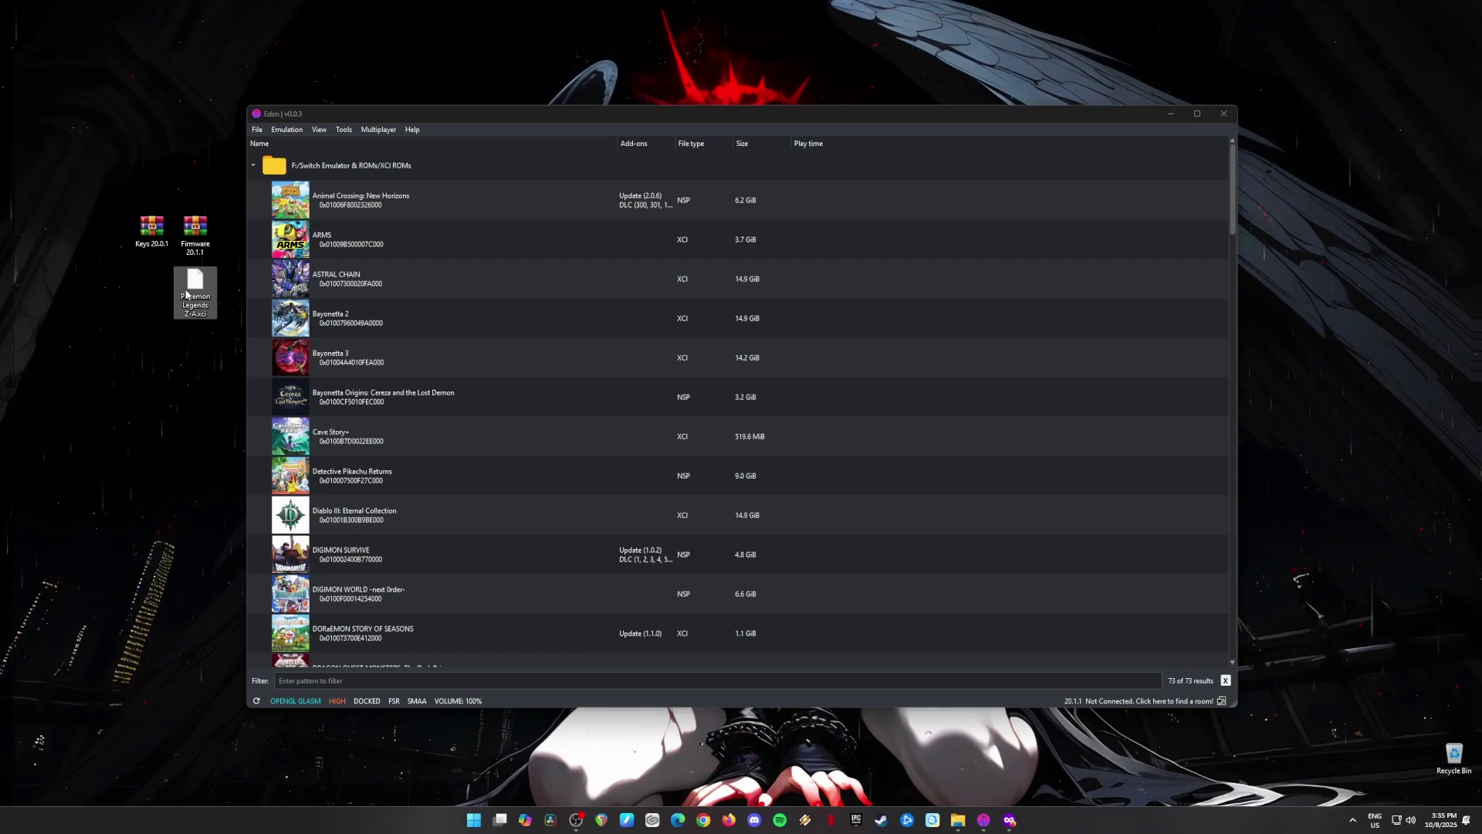
click(287, 130)
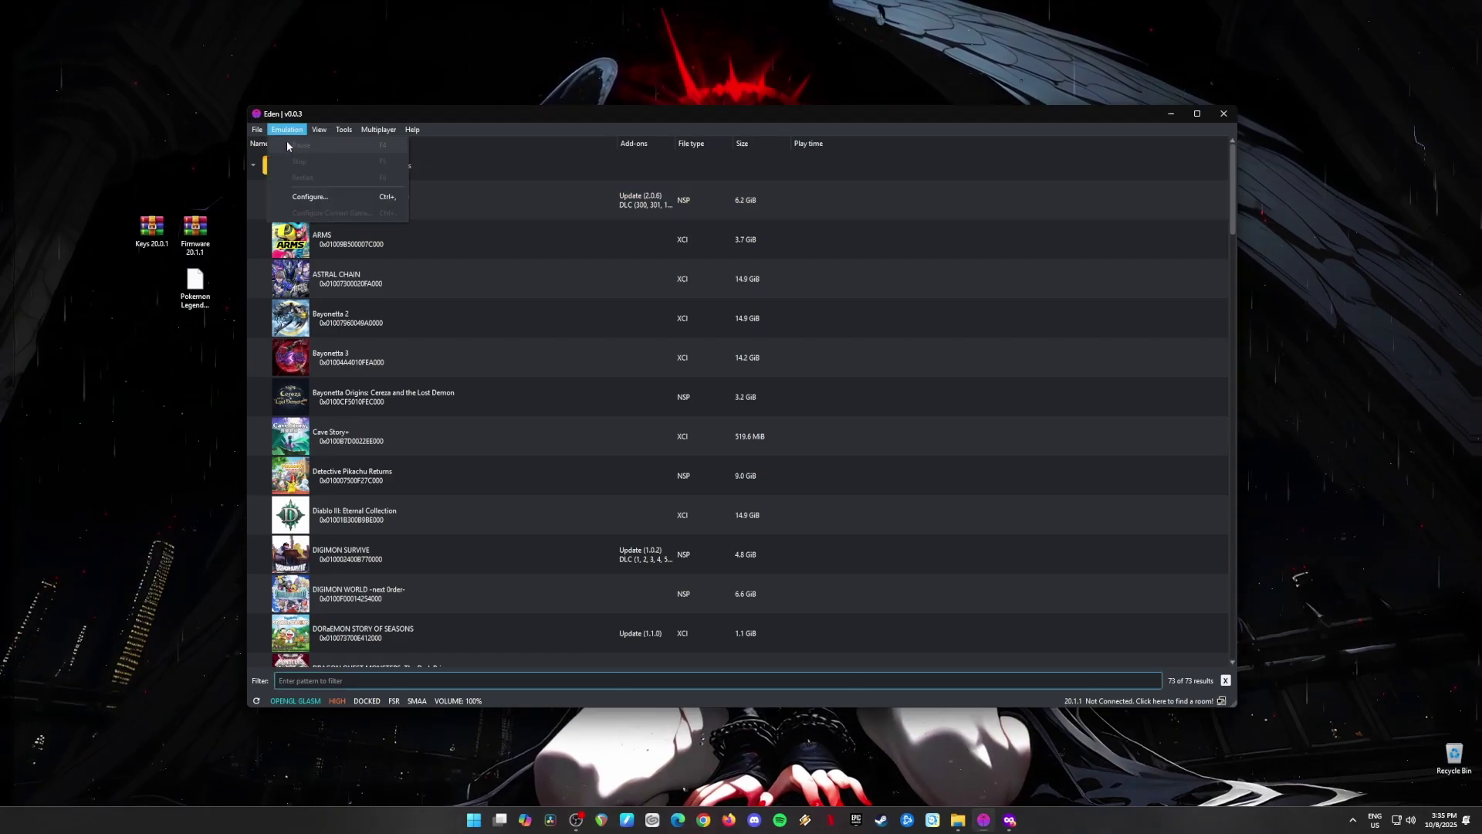
click(343, 202)
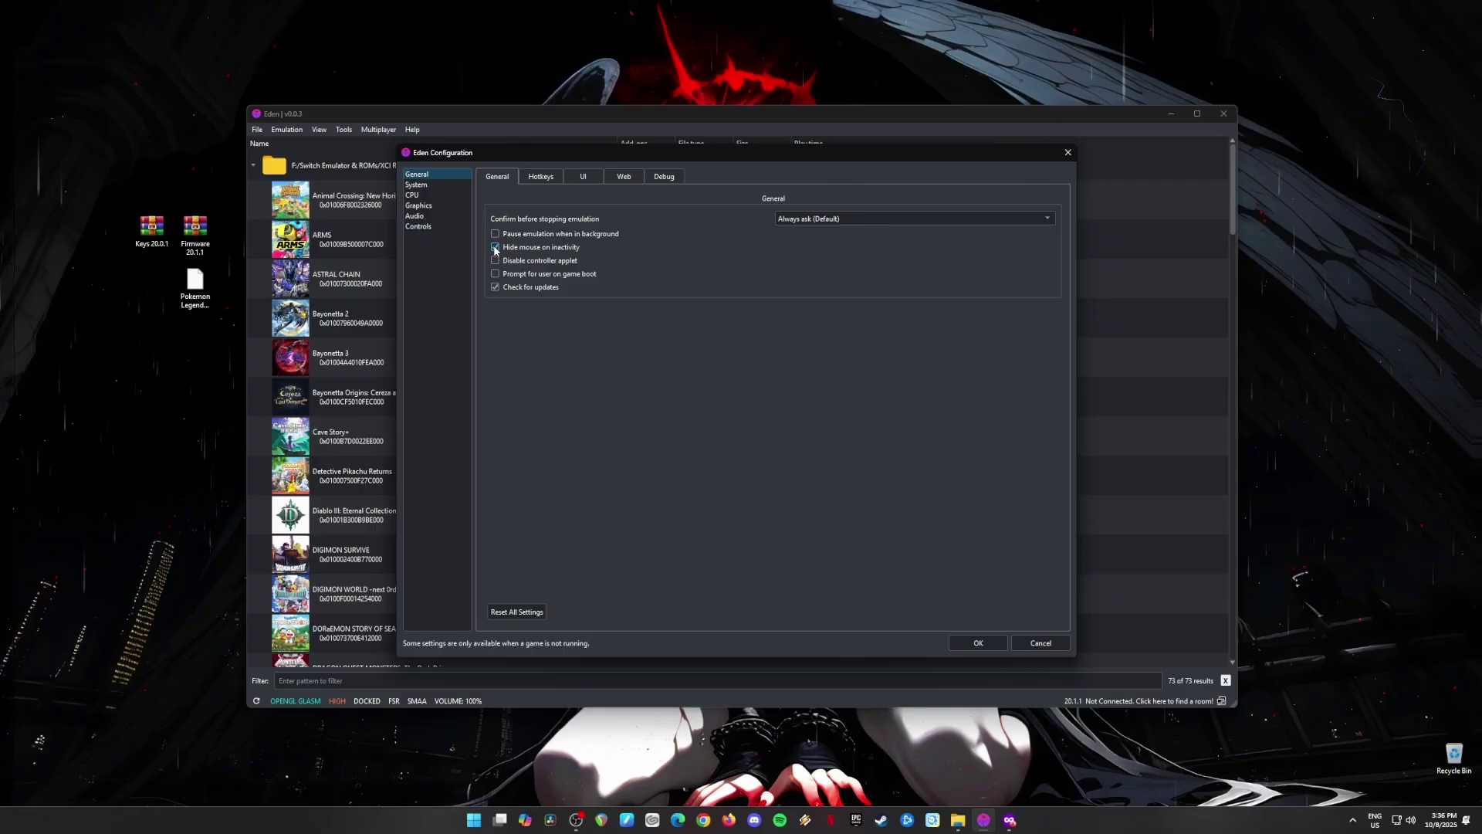
click(869, 218)
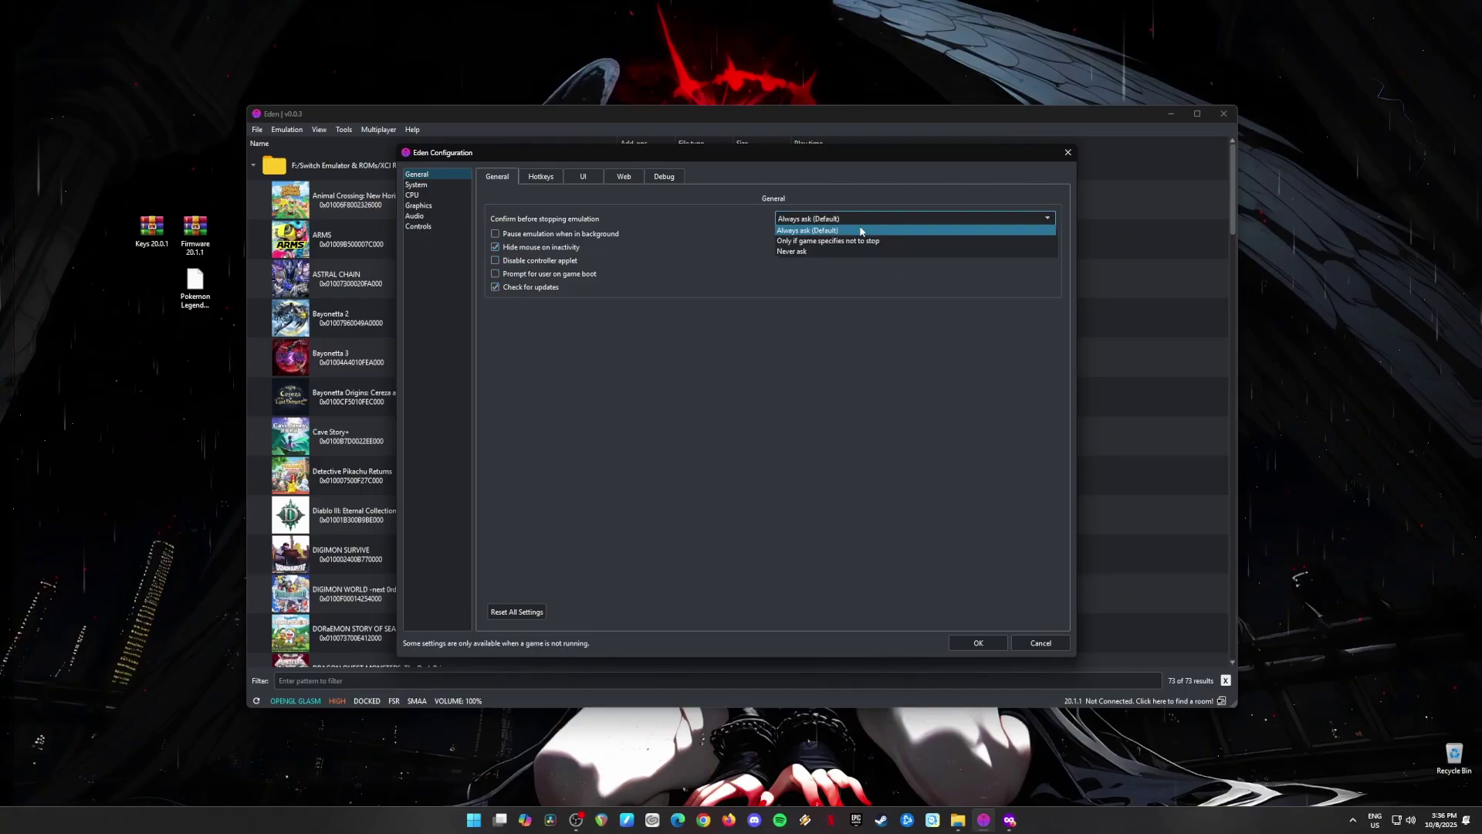
click(849, 230)
Set the system language to American English, the region to USA and the time zone to EST
click(415, 186)
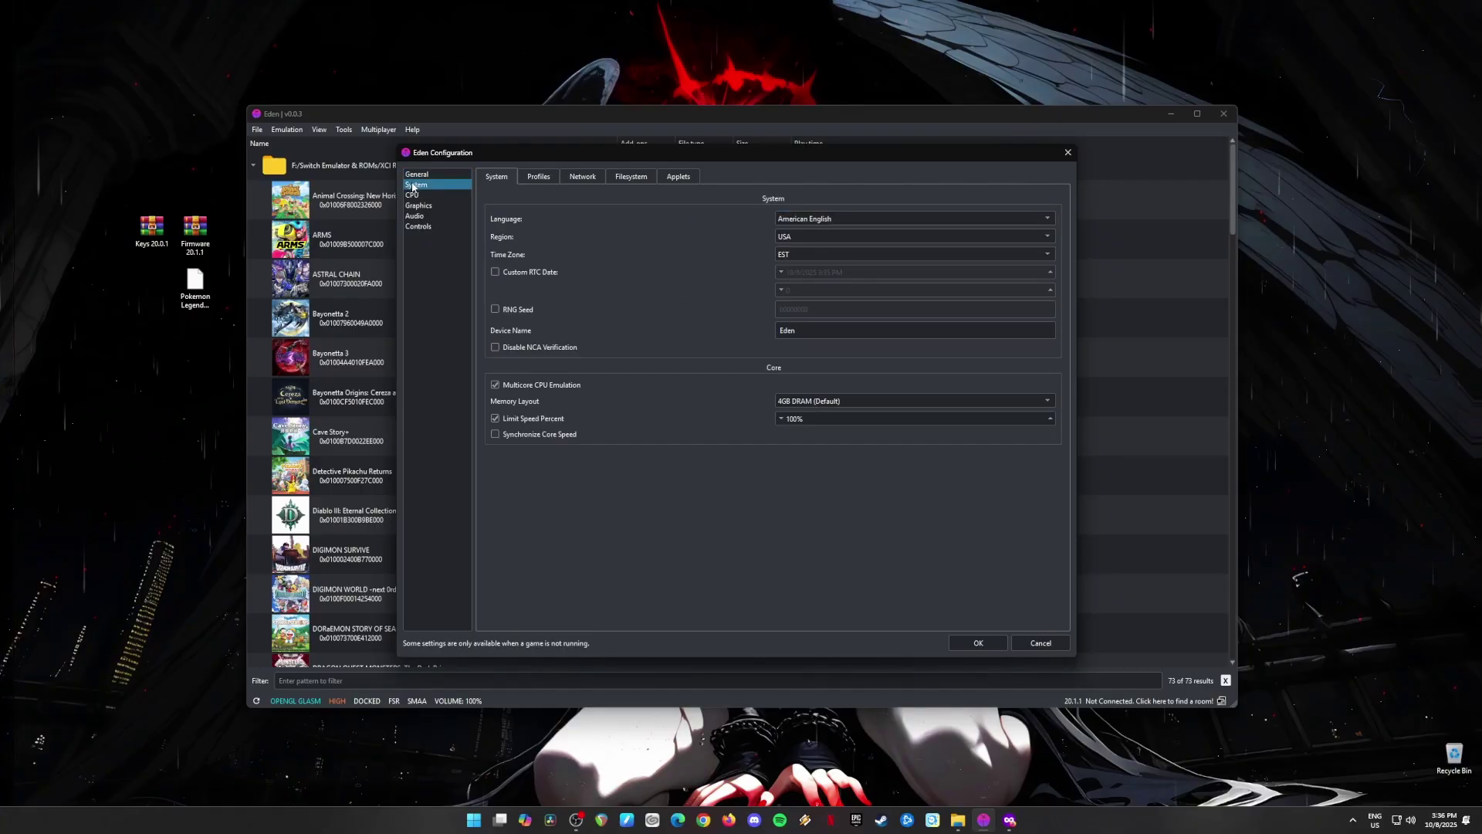
click(876, 220)
click(875, 229)
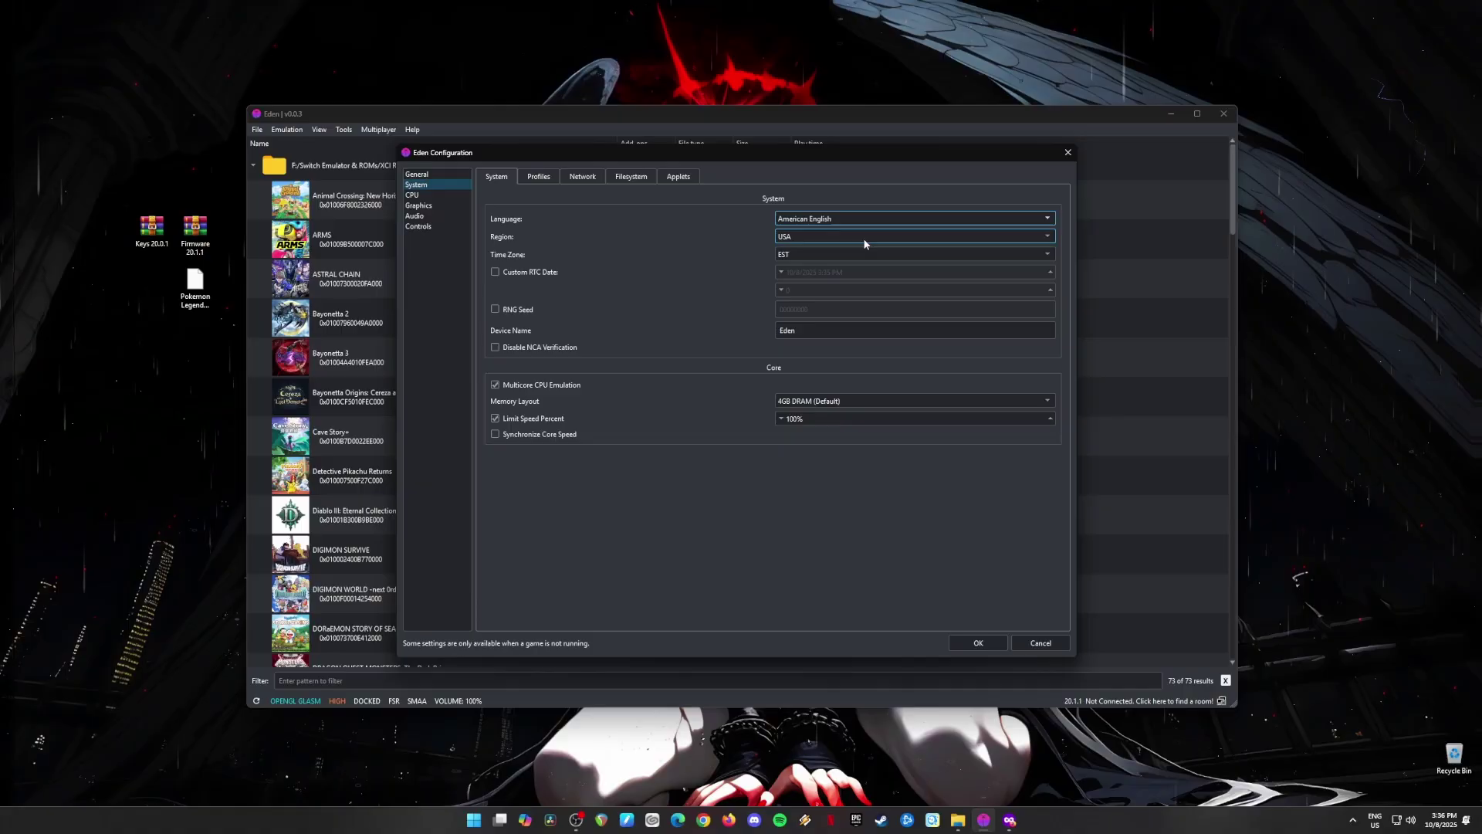
click(864, 237)
click(864, 236)
click(859, 252)
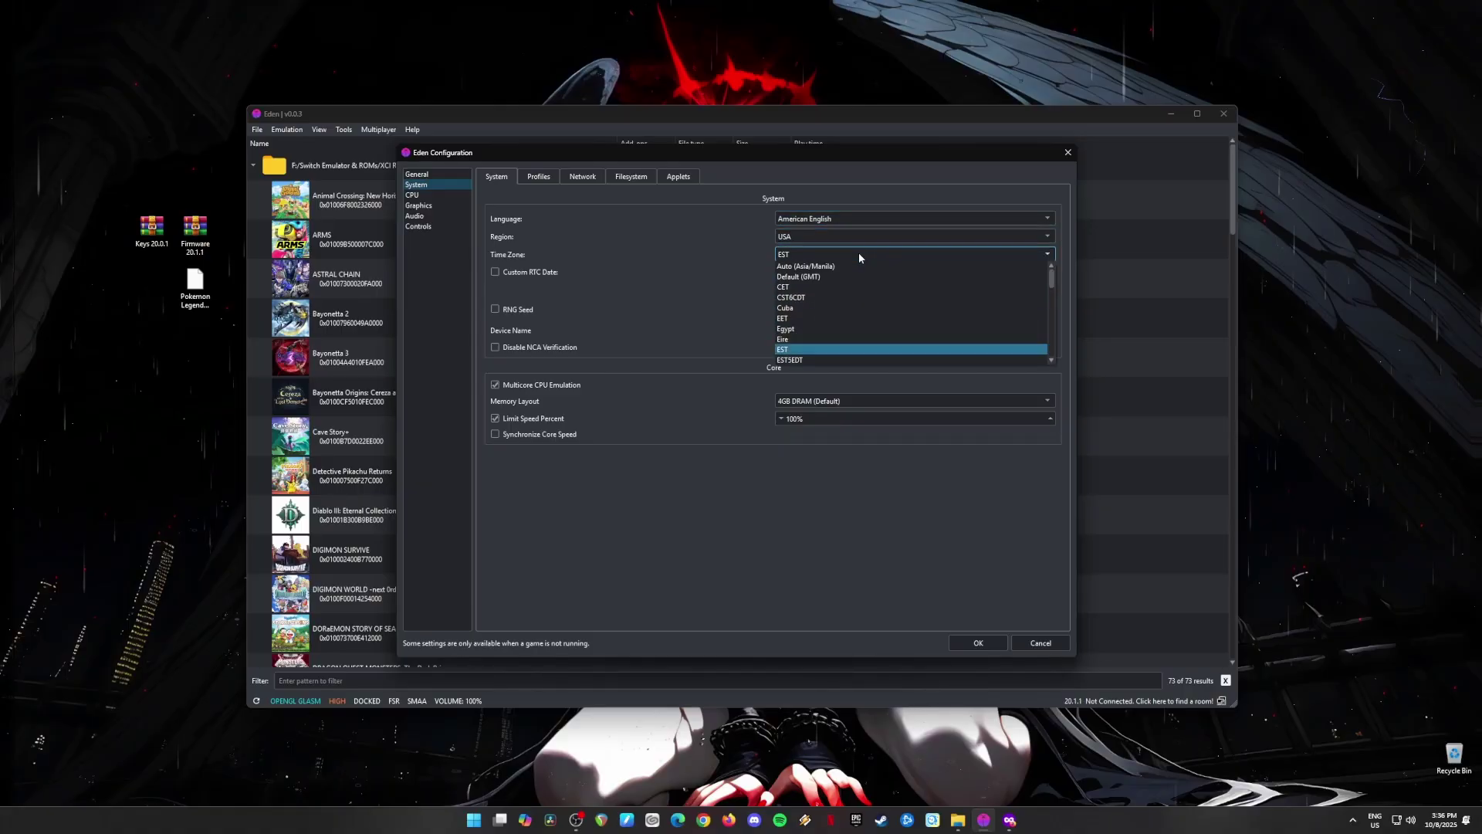
click(799, 354)
Review the device name, memory layout and speed limit in the system settings
drag(818, 334, 769, 342)
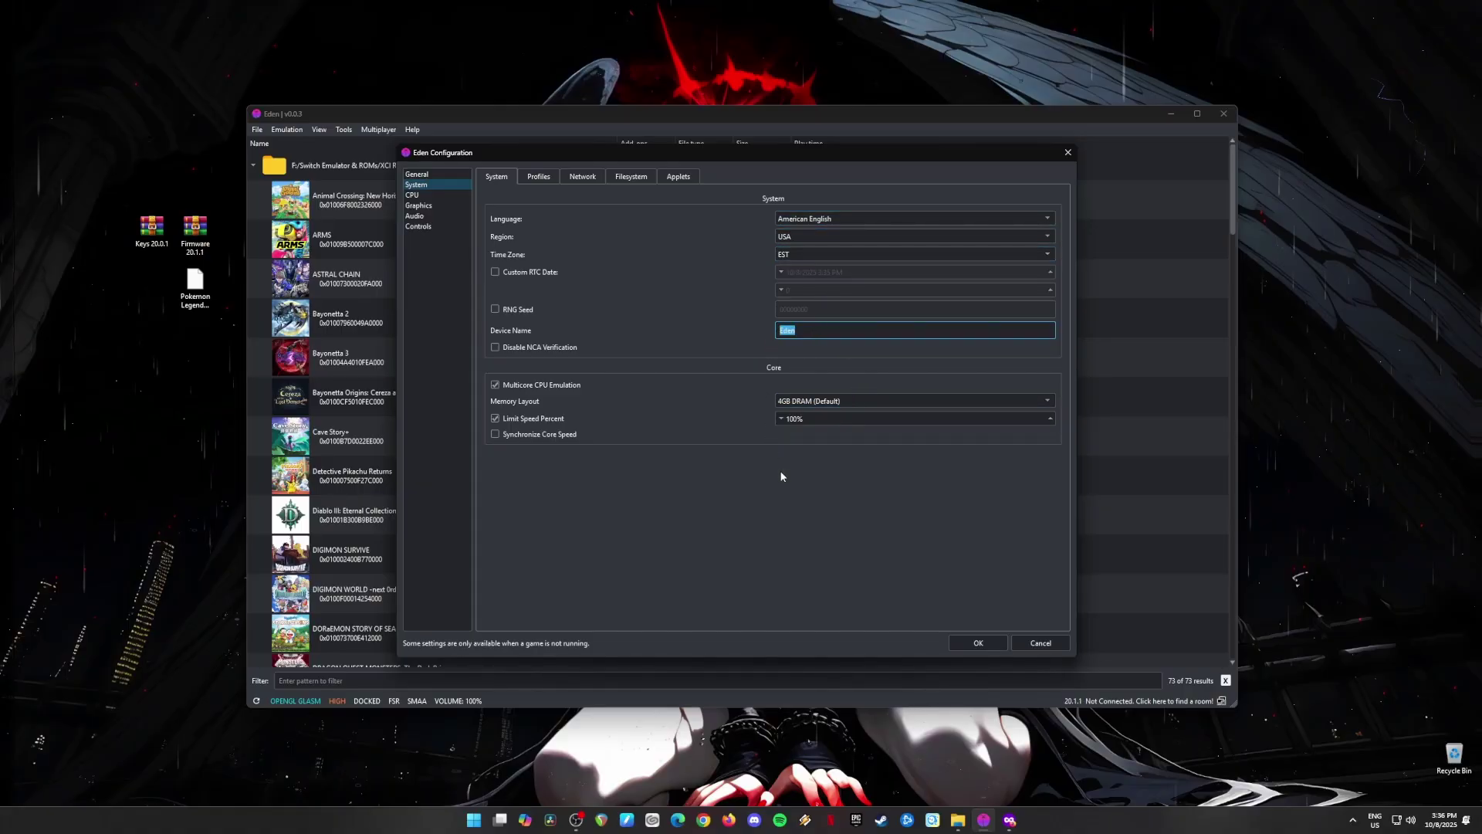
click(844, 400)
click(842, 417)
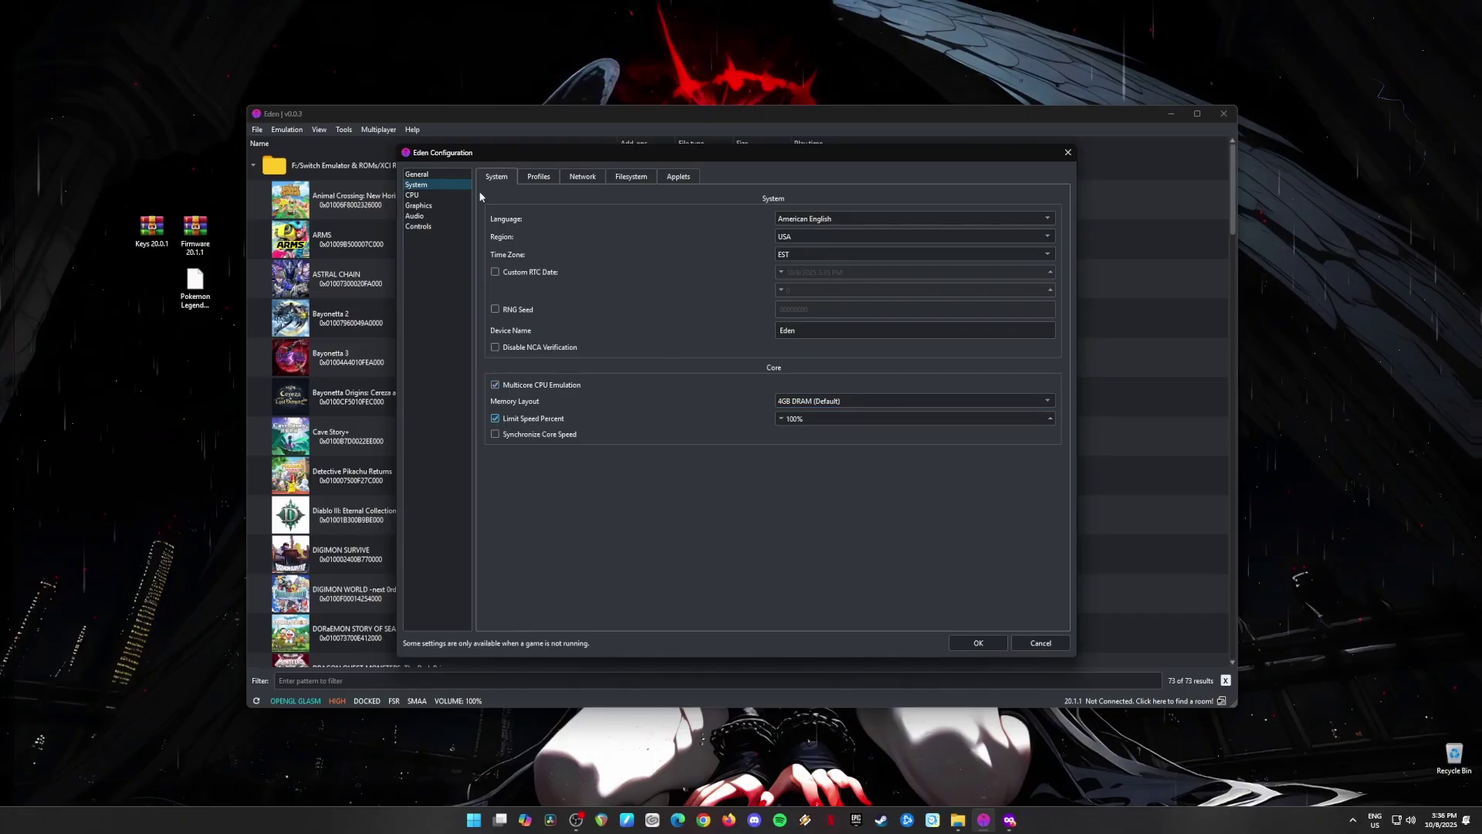
Set the CPU accuracy to Auto
click(423, 196)
click(876, 217)
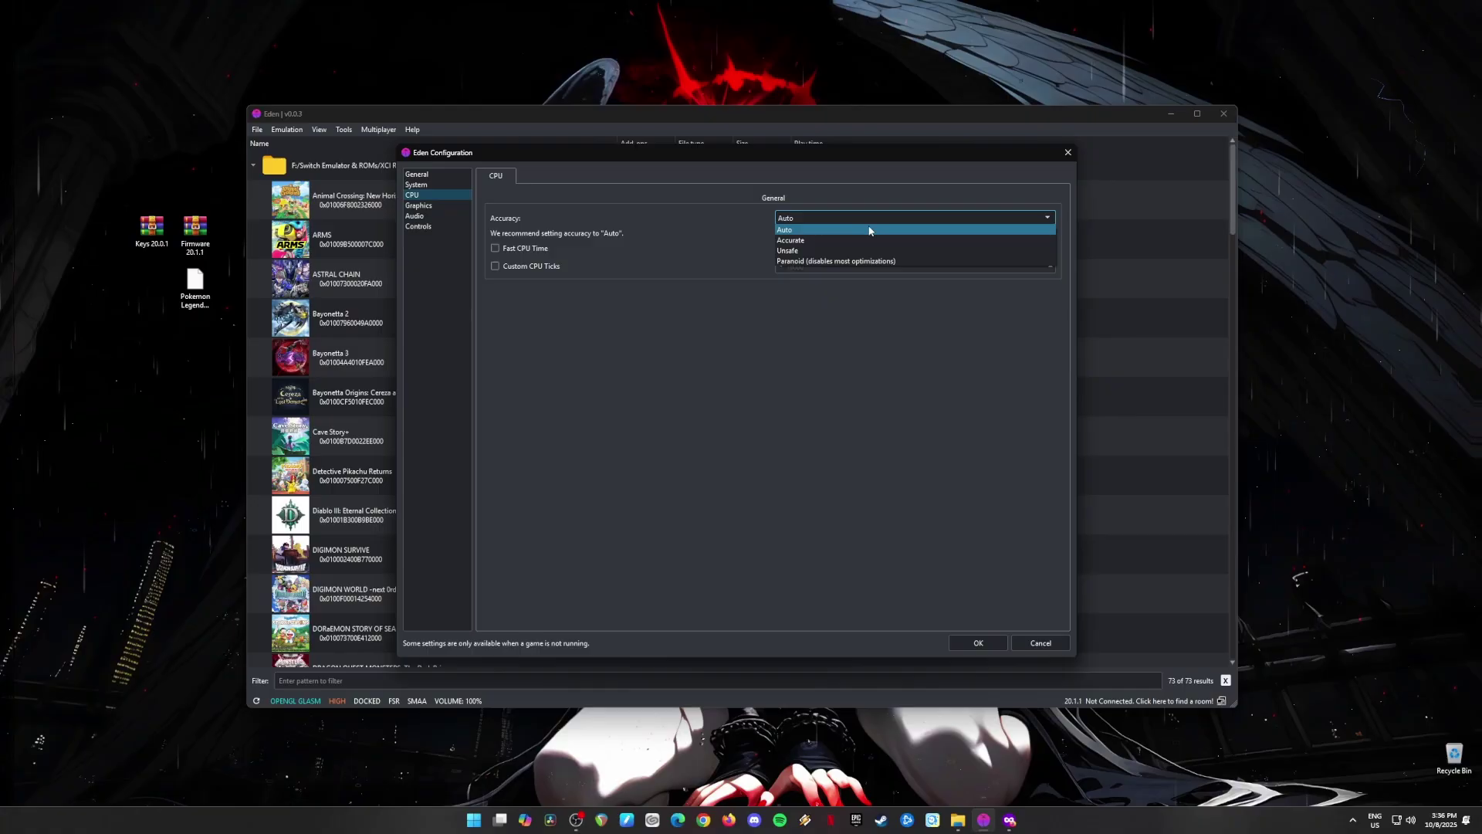
click(826, 227)
Set the graphics API to OpenGL with the GLASM (Assembly Shaders, NVIDIA Only) shader backend
click(421, 205)
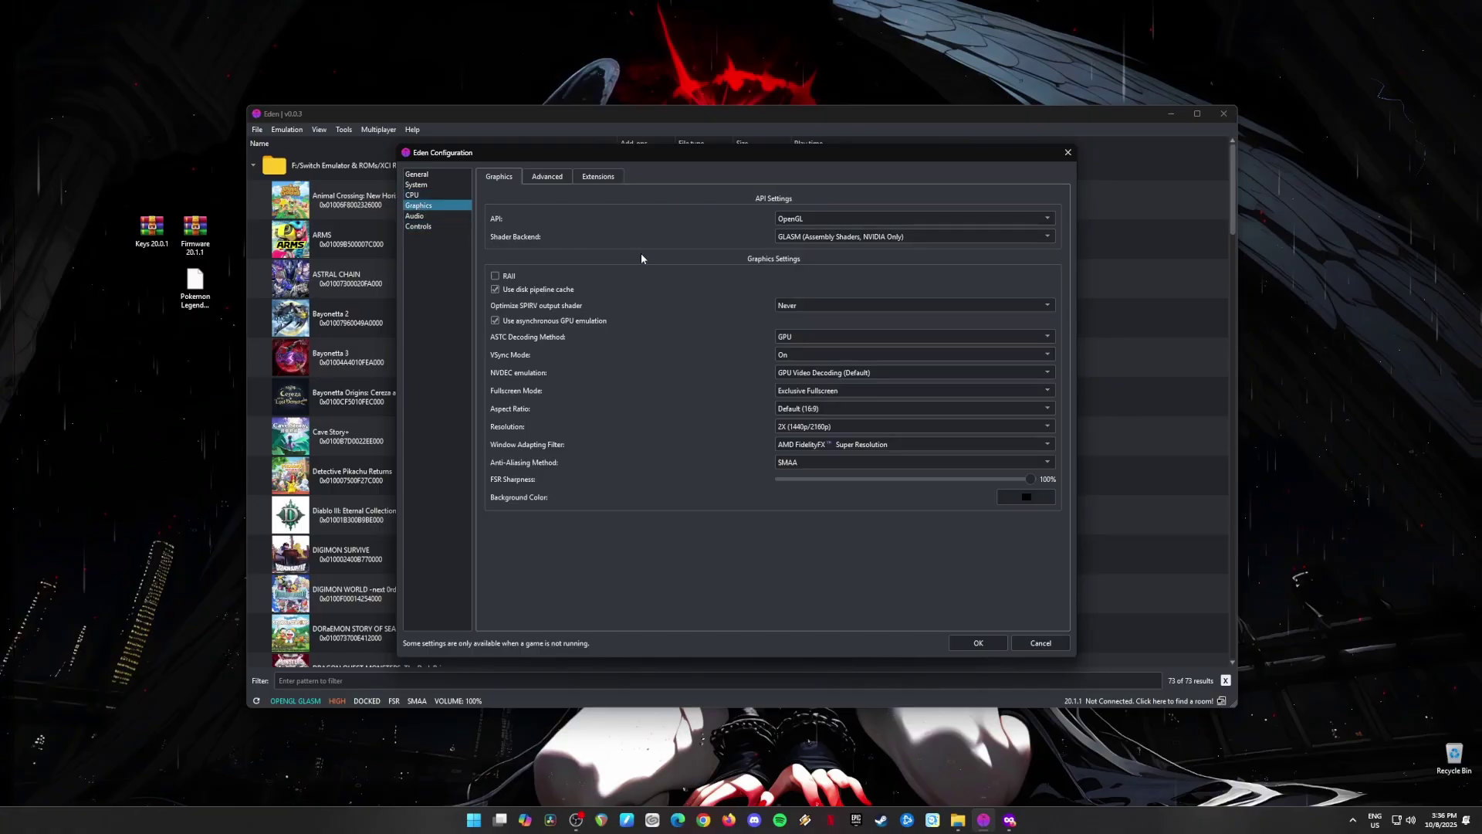
click(860, 219)
click(846, 237)
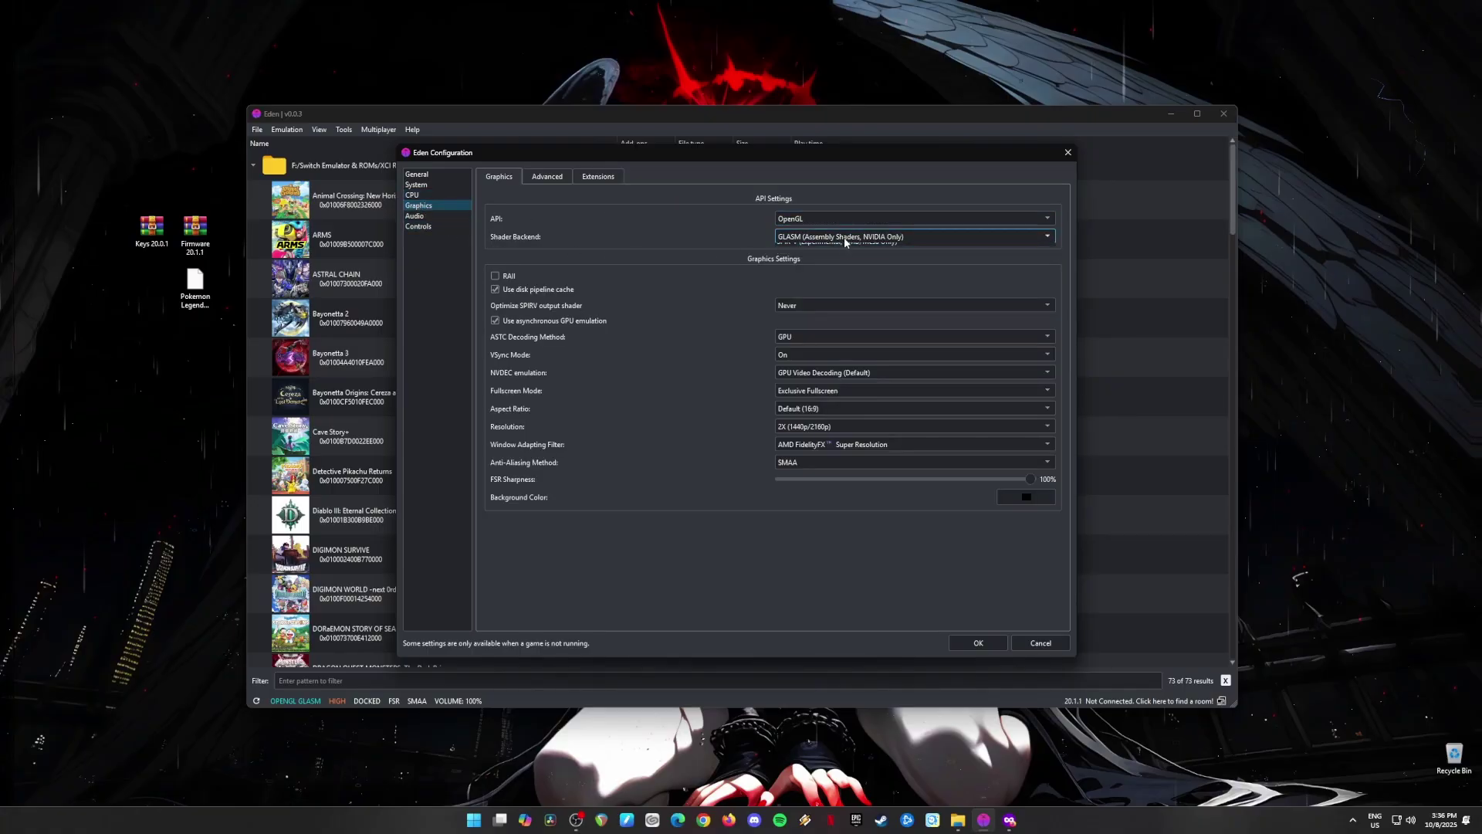
click(847, 237)
click(844, 264)
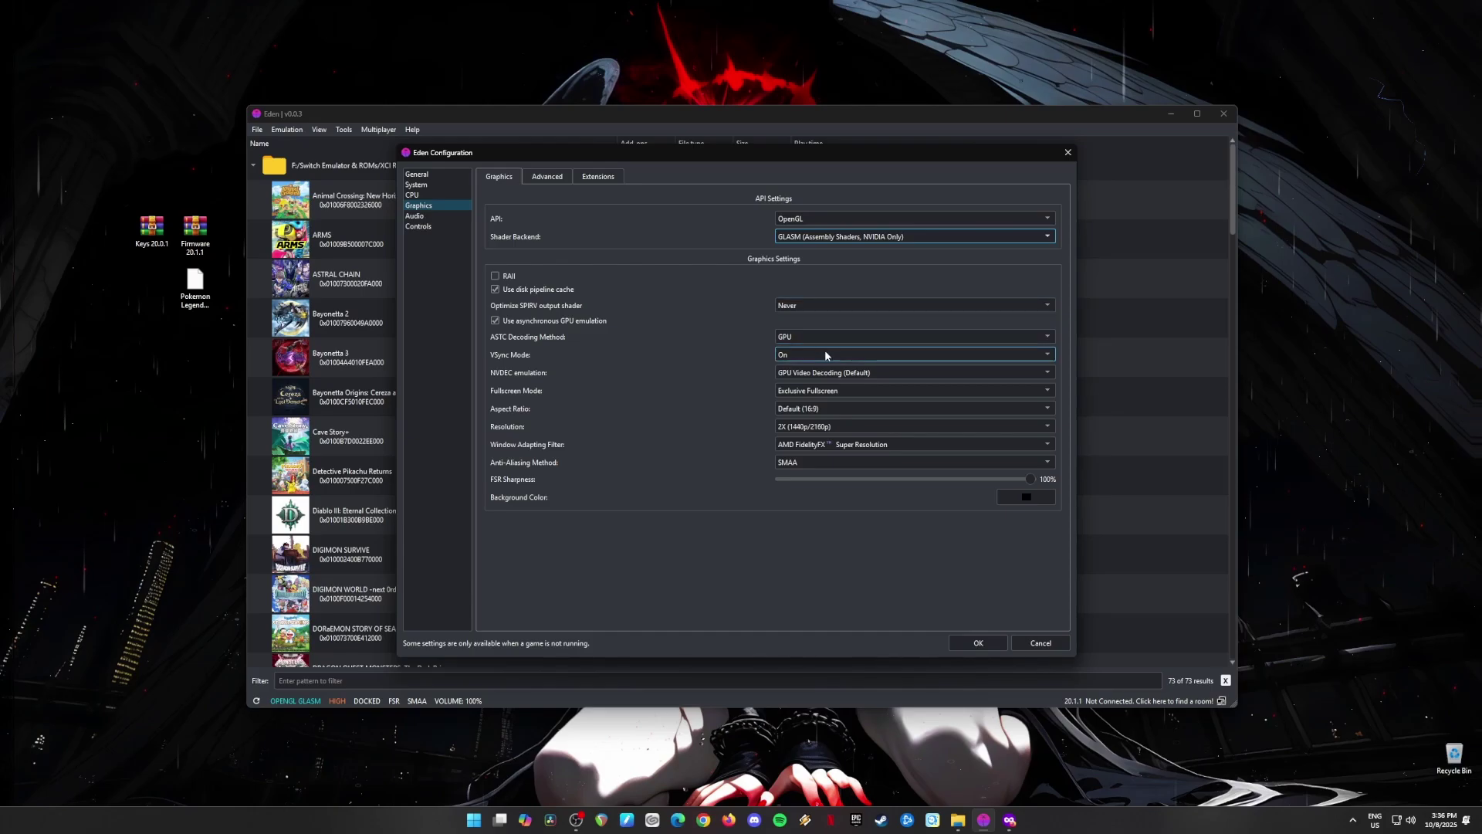
Review the graphics resolution choices and the DMA level options in the advanced graphics settings
click(837, 427)
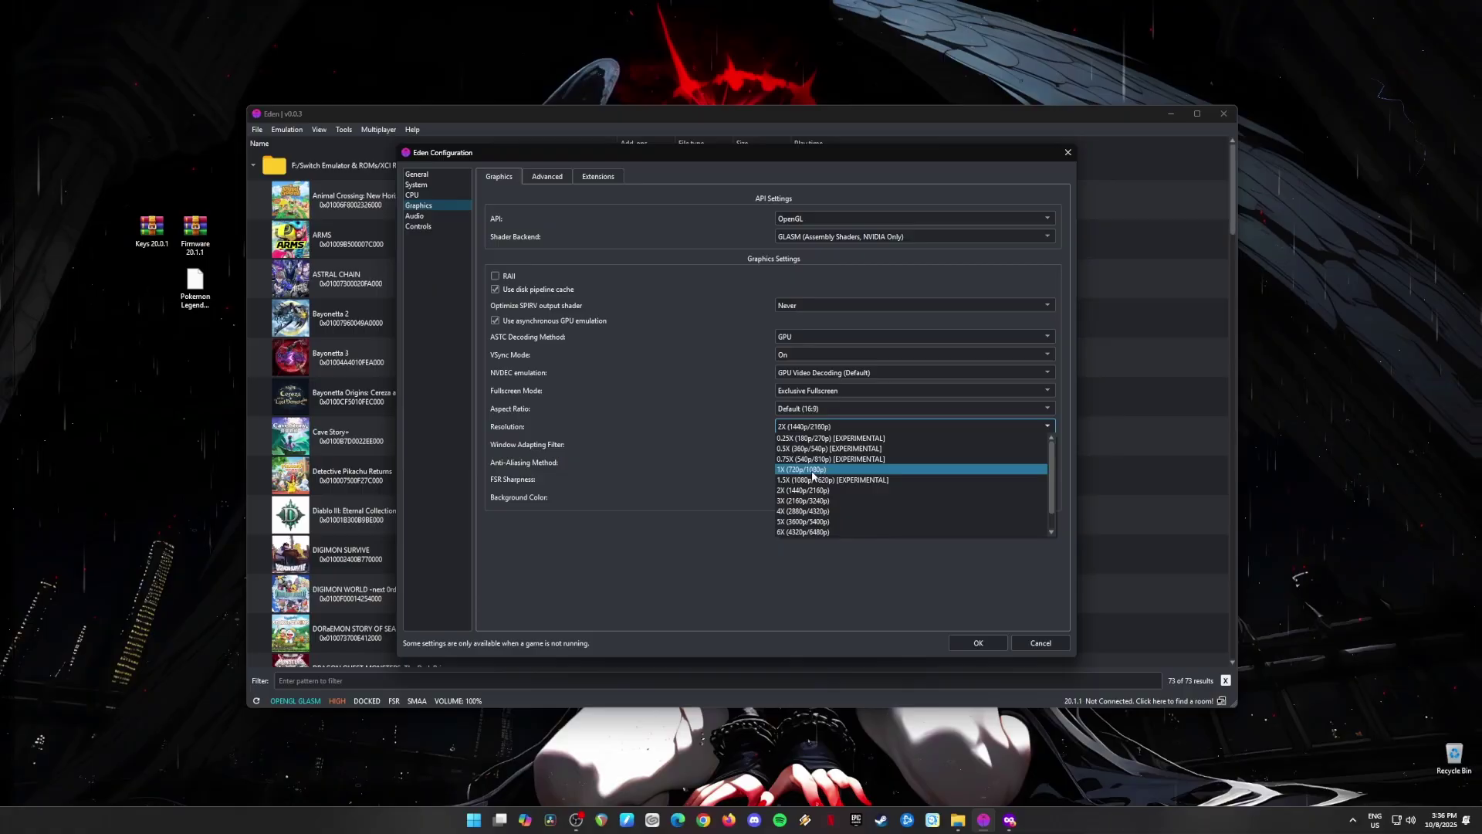
click(687, 432)
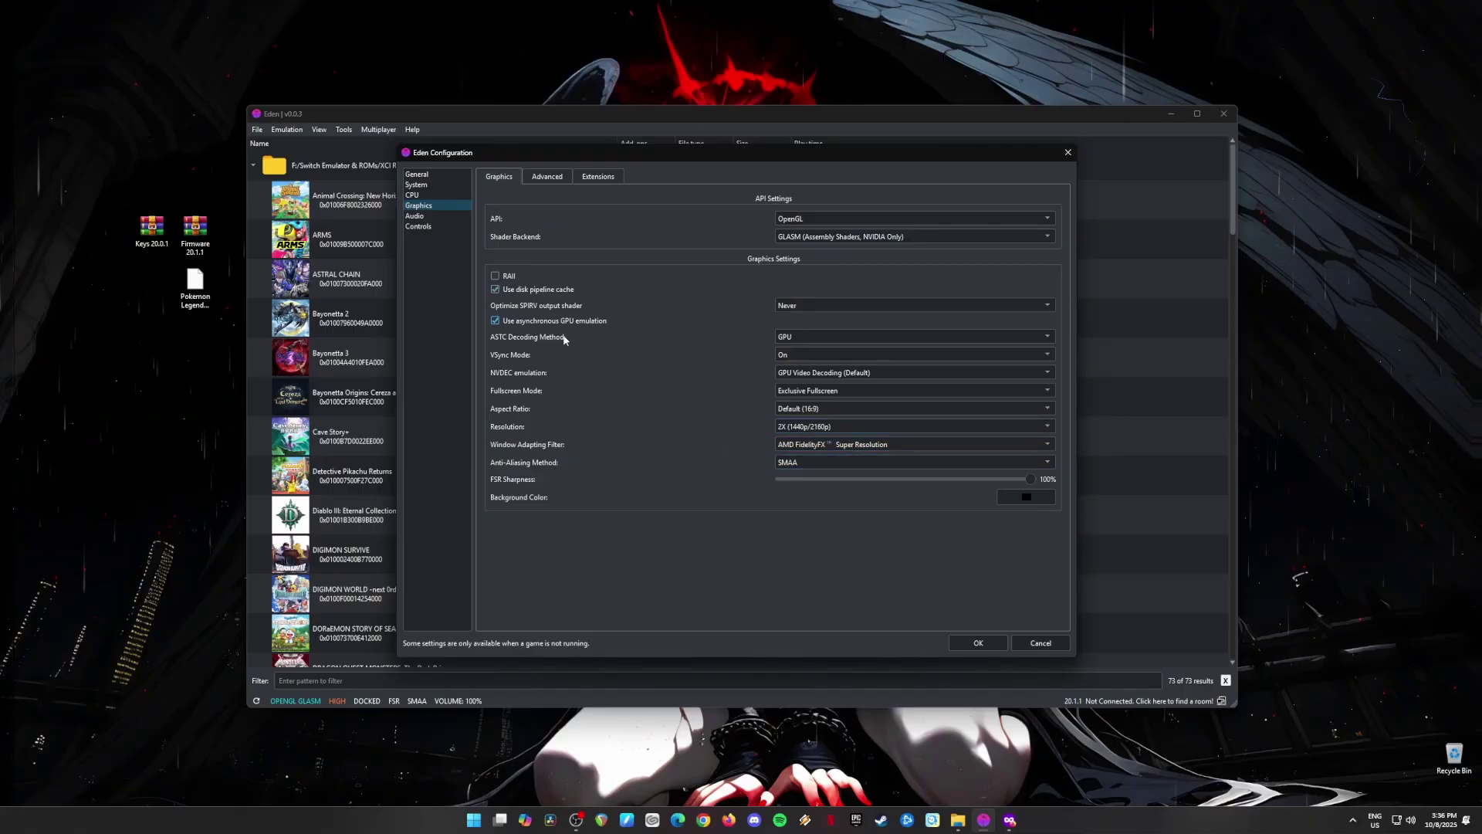
click(546, 178)
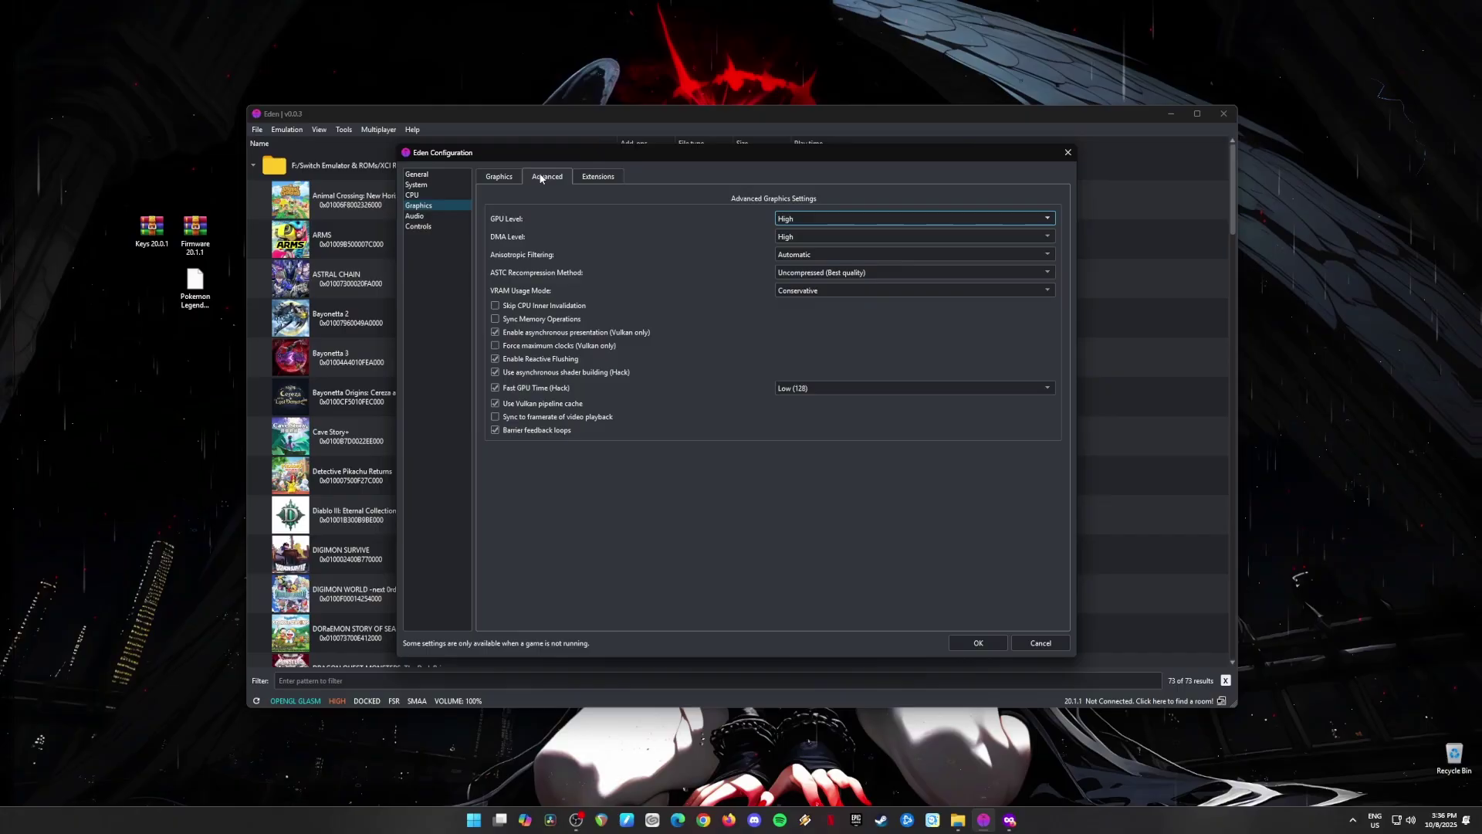
click(868, 237)
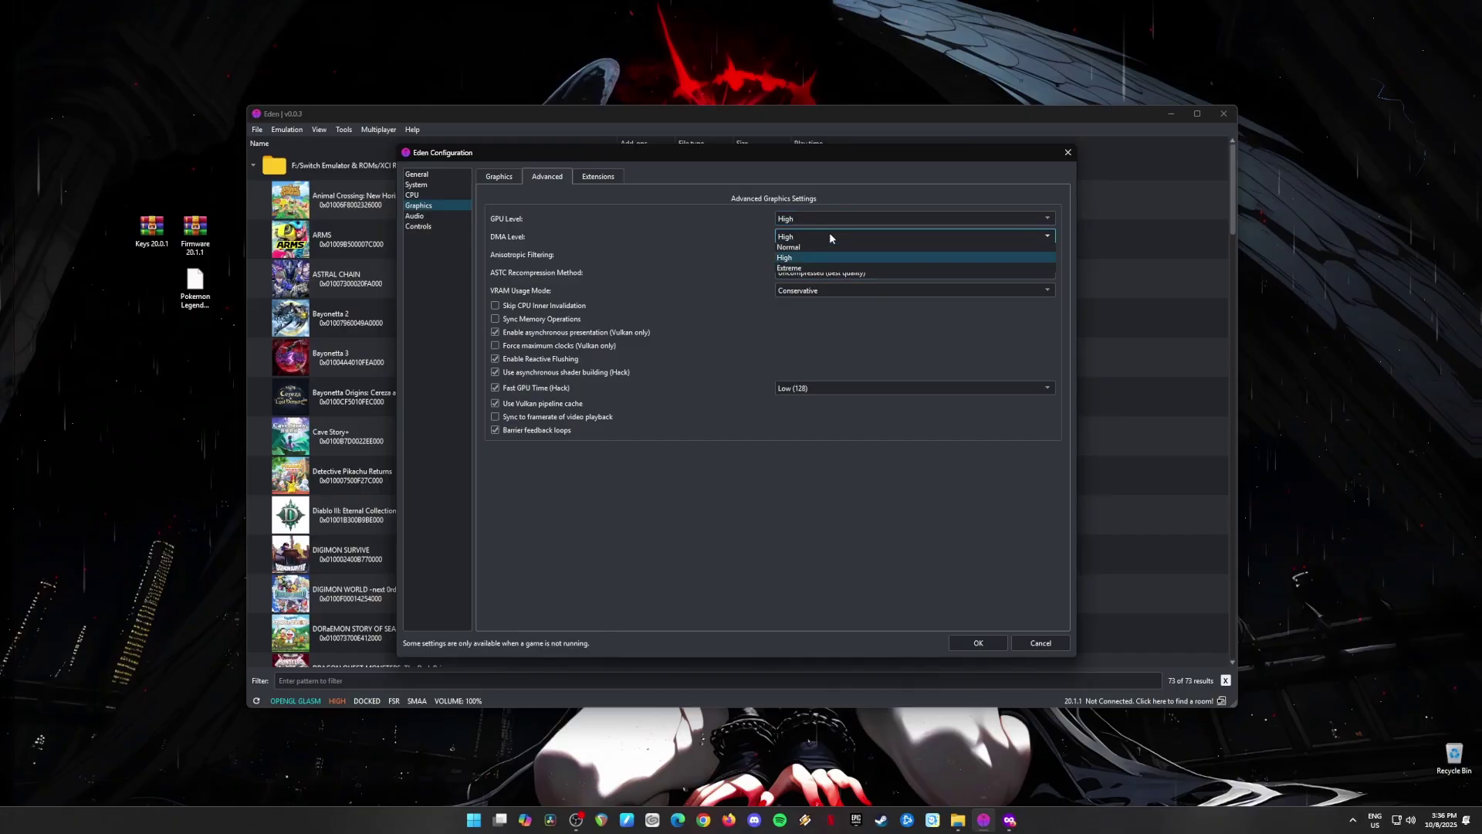
click(829, 233)
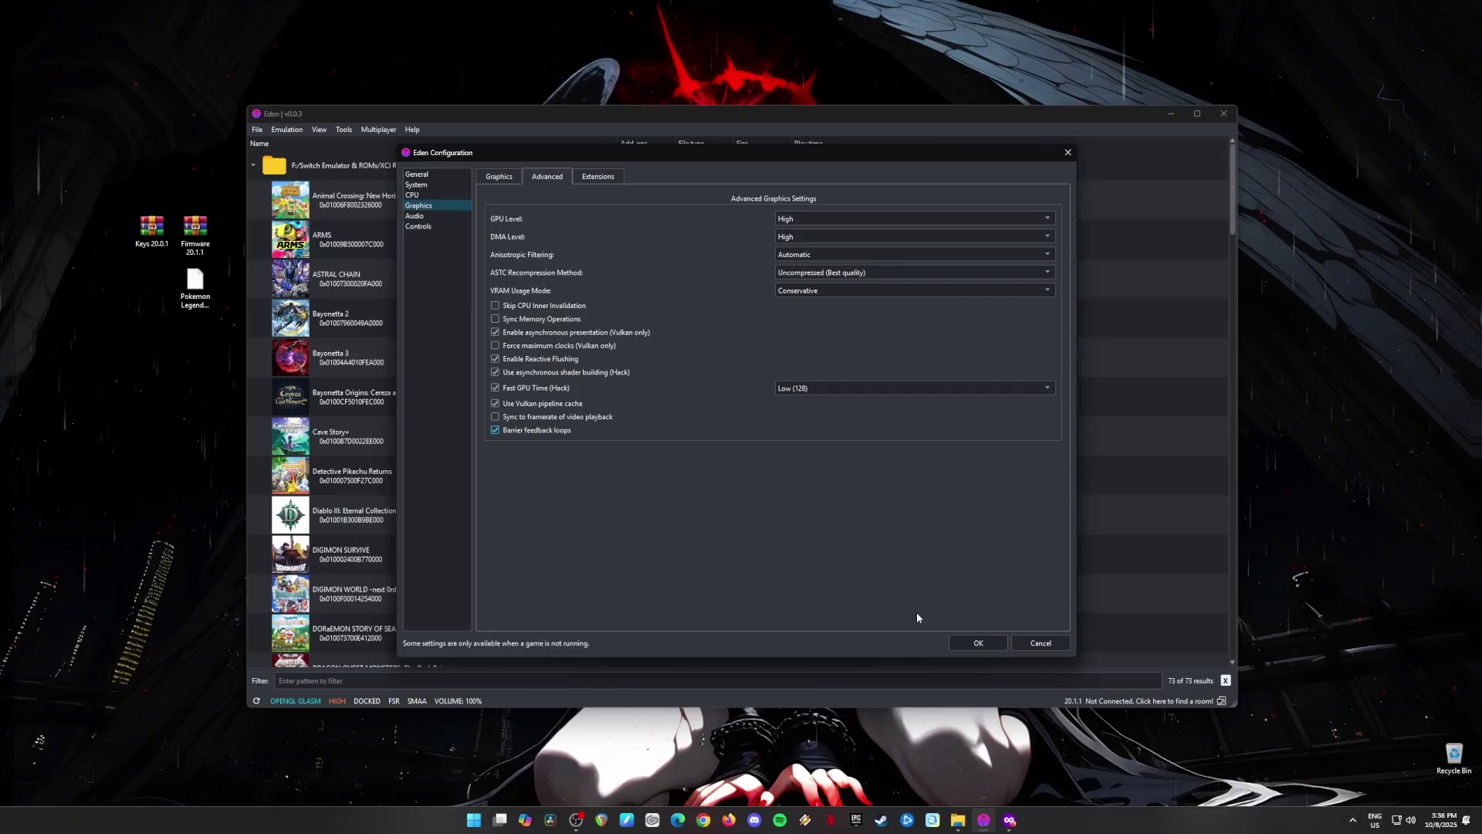
Set Player 1 to Pro Controller with Nintendo Switch Pro Controller 0 as the input device and accept the configuration
key(Down)
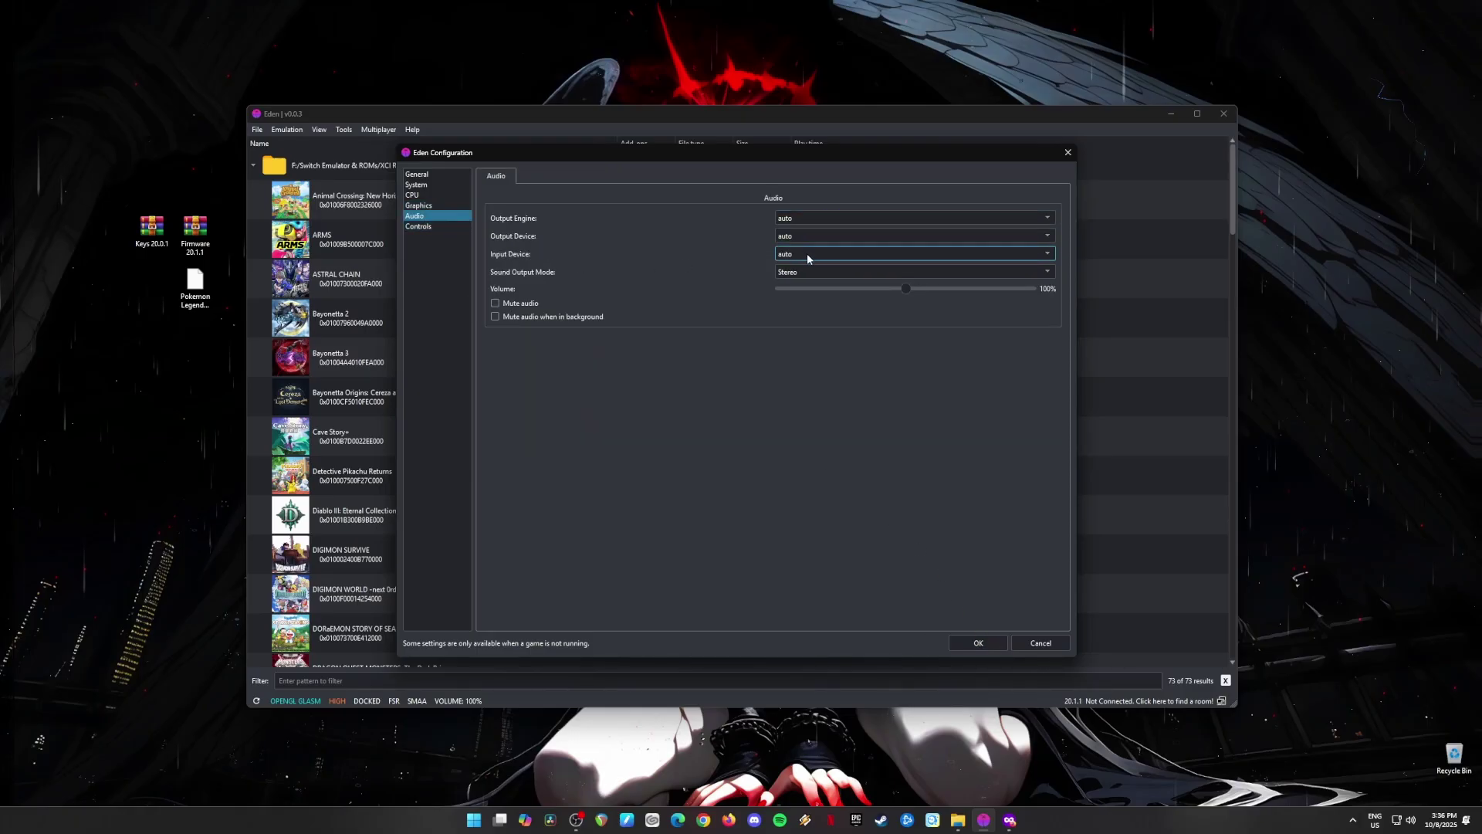
click(425, 227)
click(564, 218)
click(550, 231)
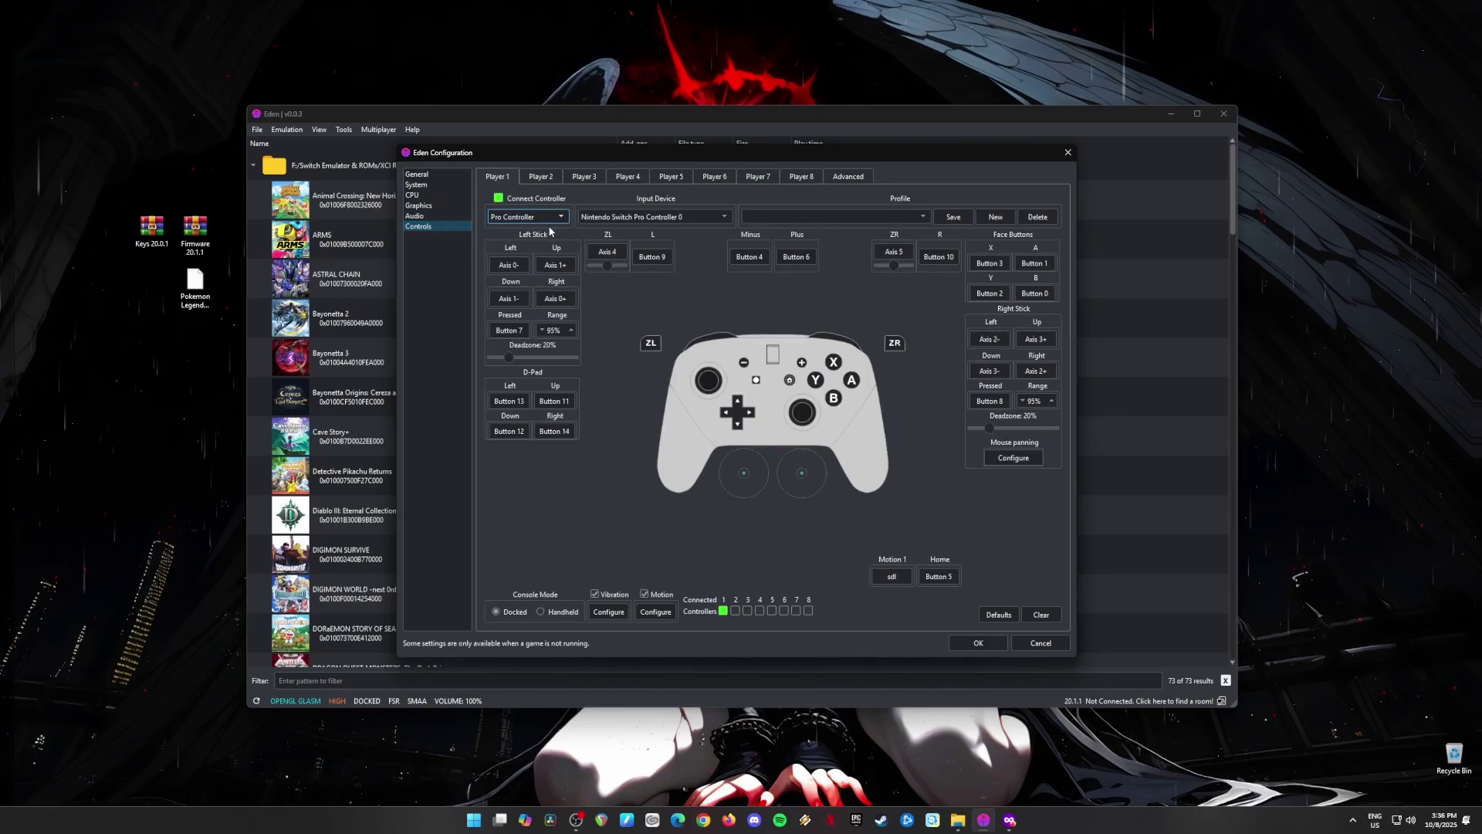
click(728, 218)
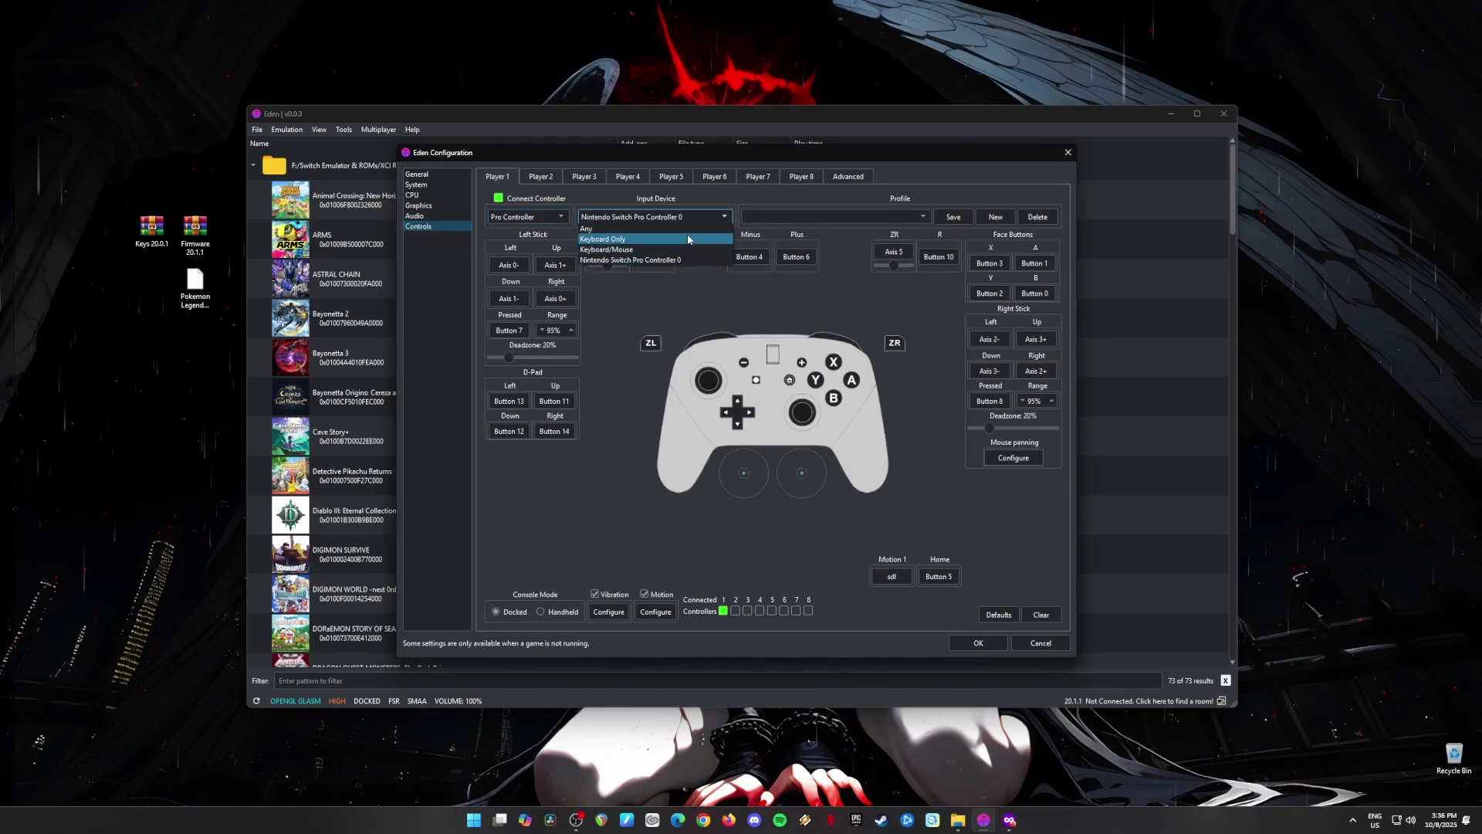
click(684, 260)
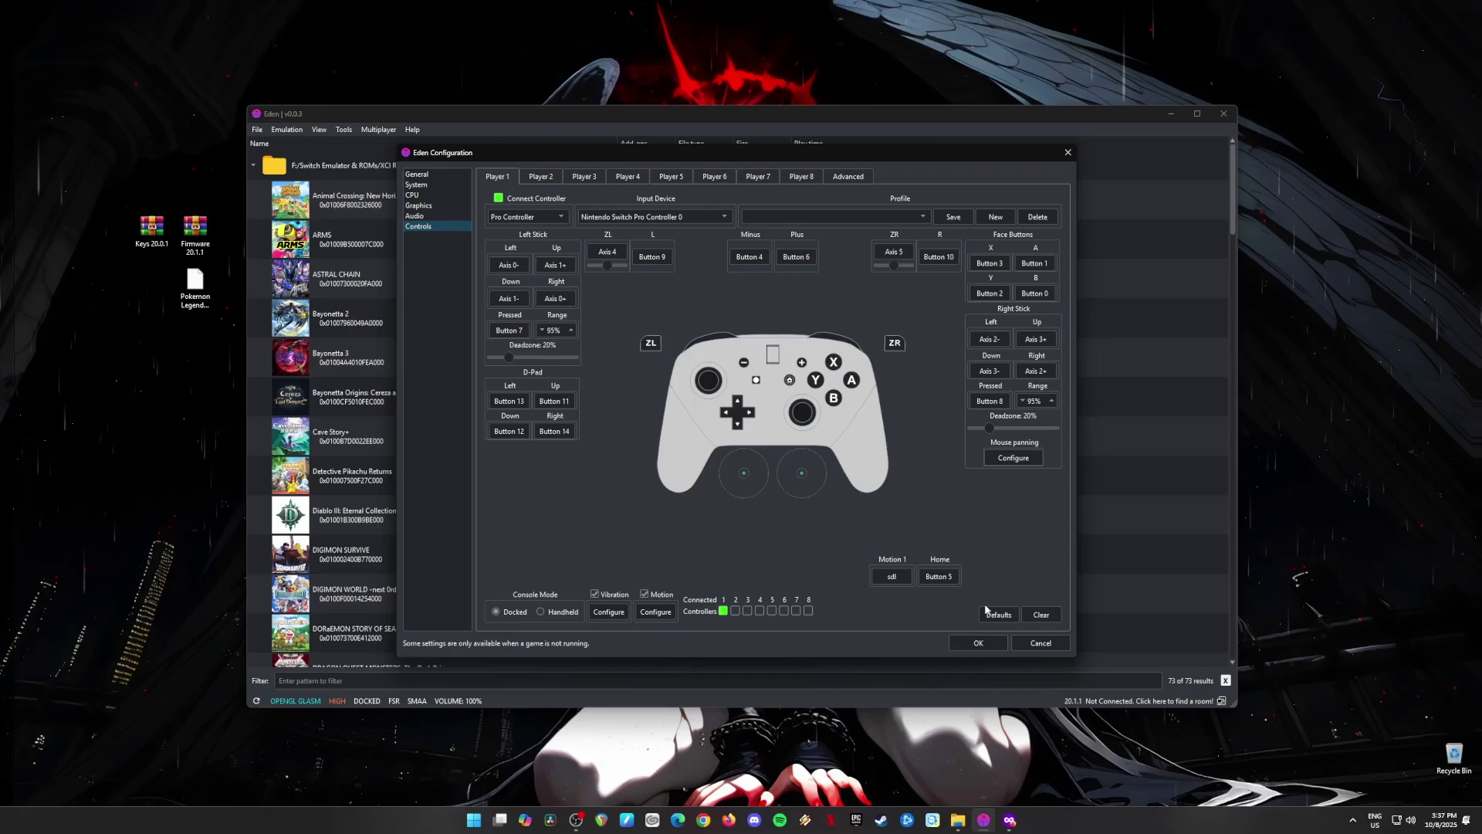
click(978, 643)
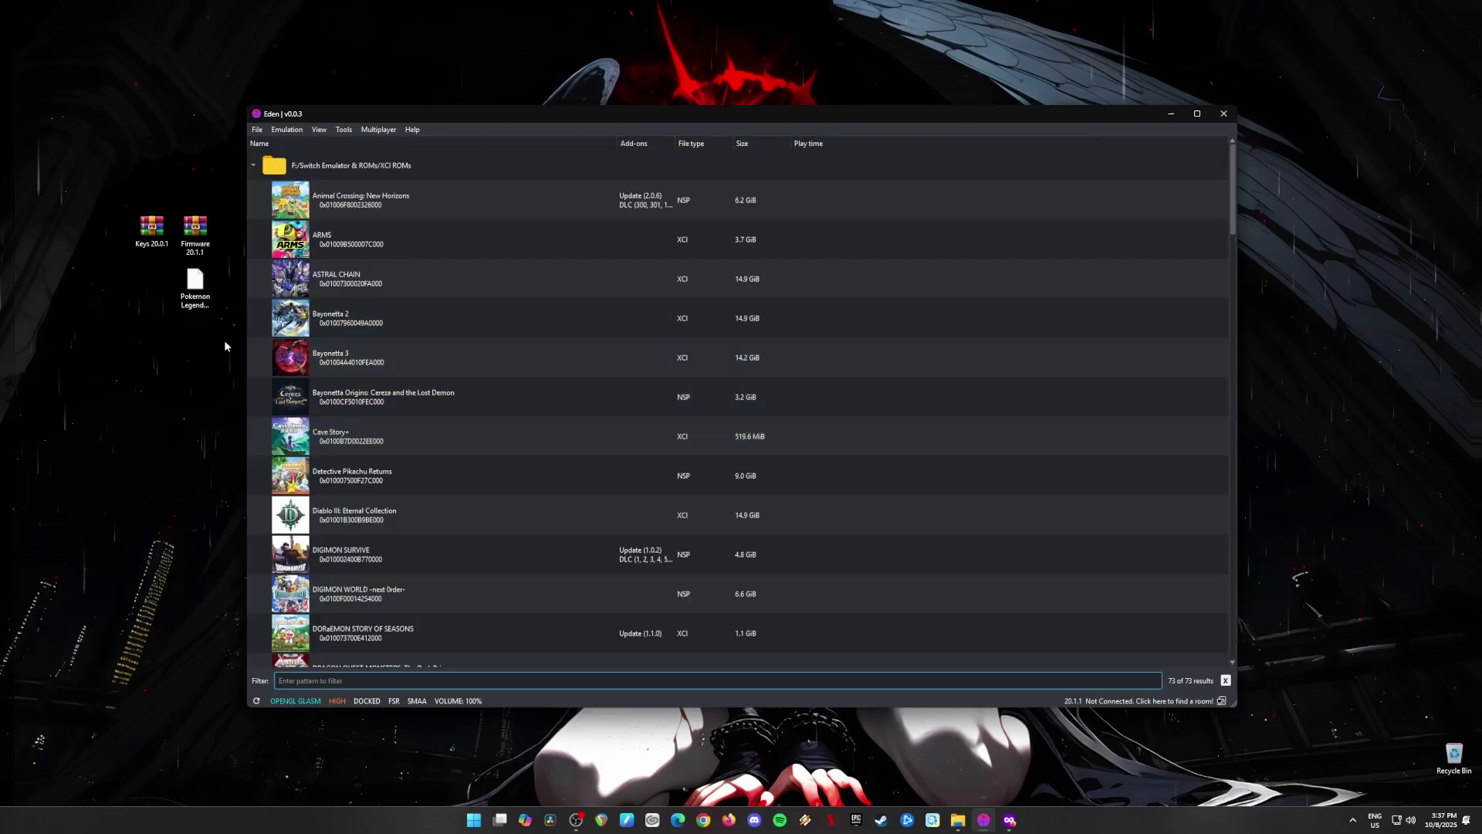
drag(109, 195, 217, 333)
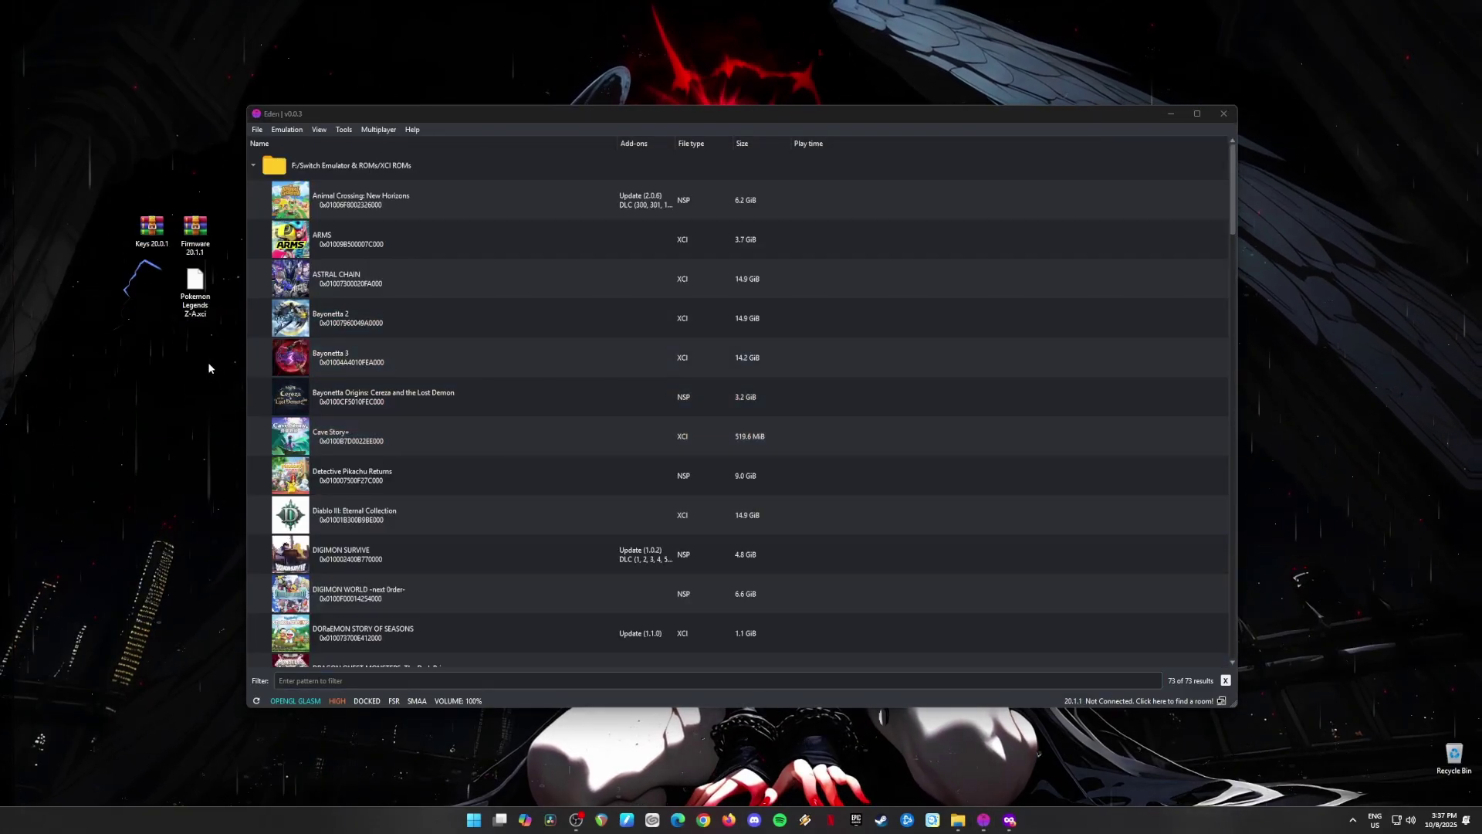